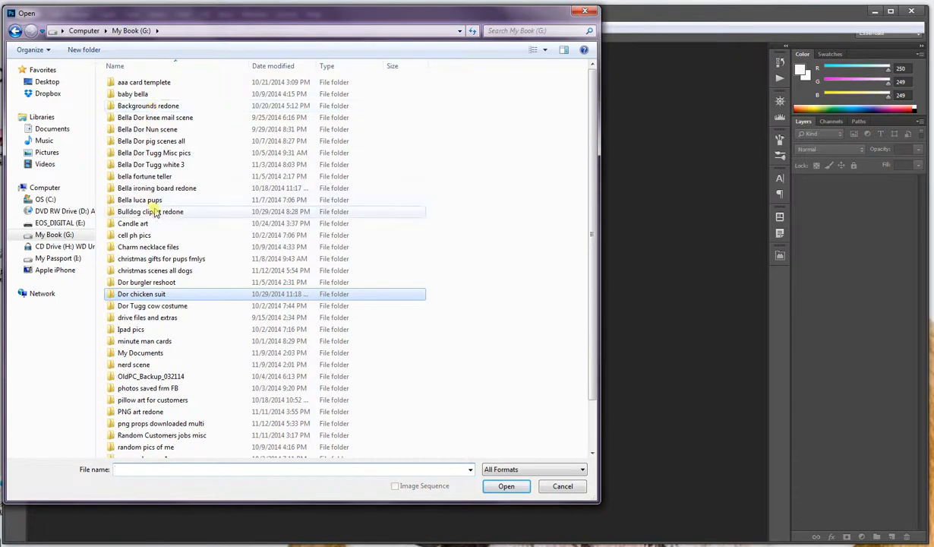
Open the group edit2 file from the on white background folder inside Bella luca pups
left_click(151, 201)
double_click(151, 200)
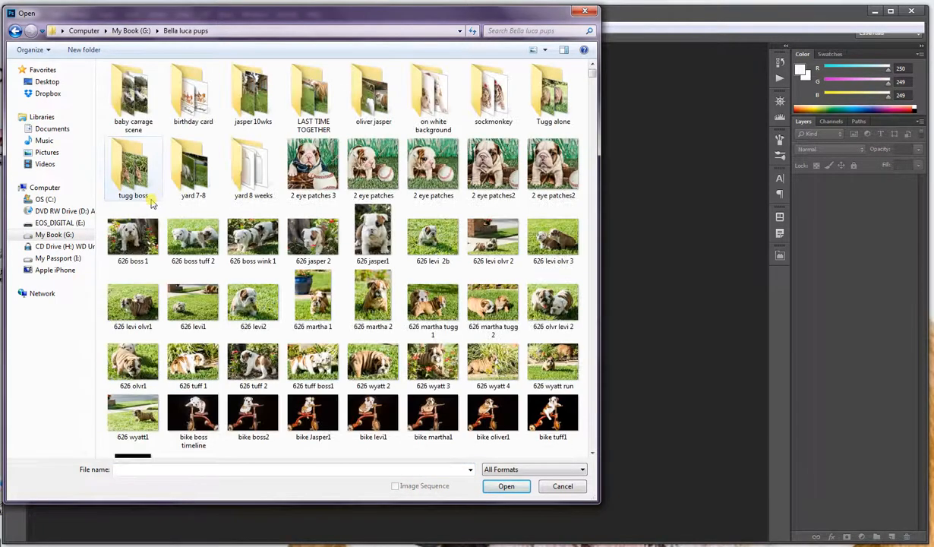
left_click(438, 98)
double_click(438, 97)
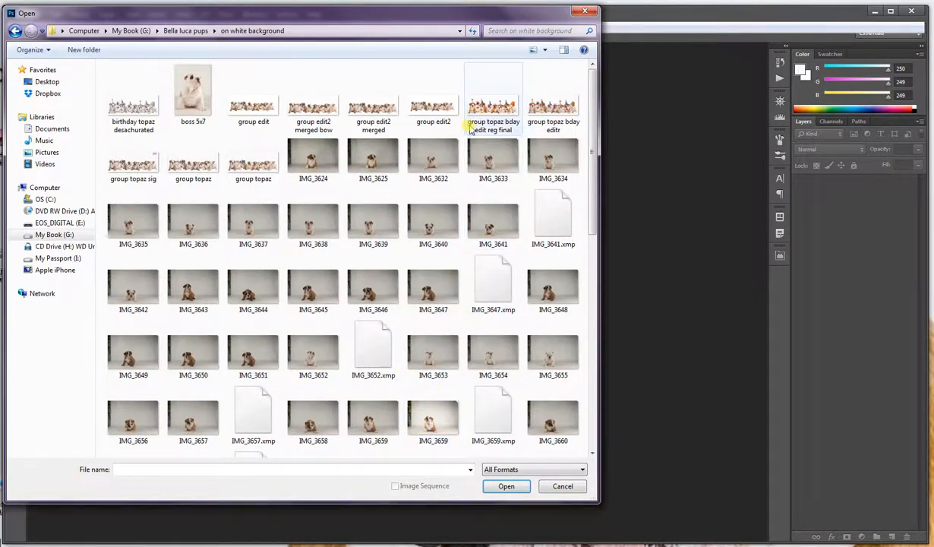
left_click(433, 111)
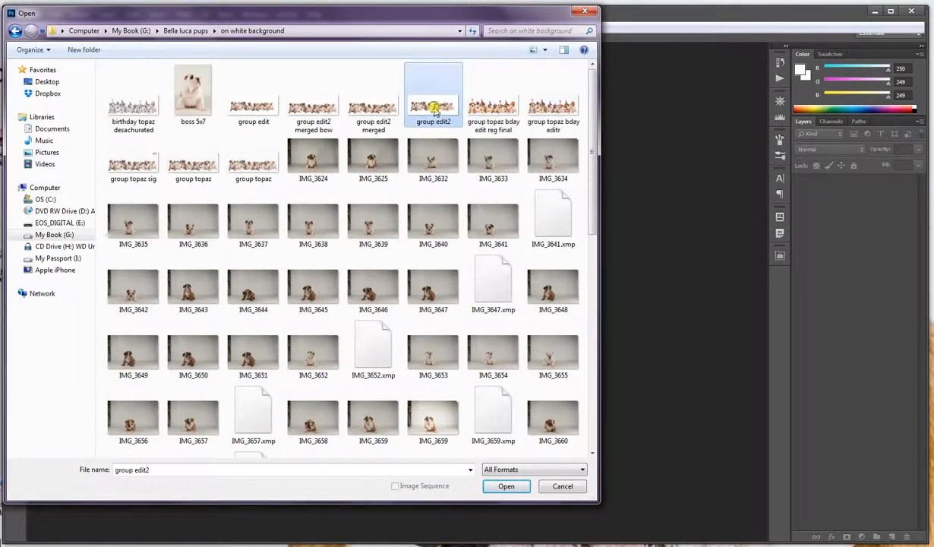
left_click(504, 486)
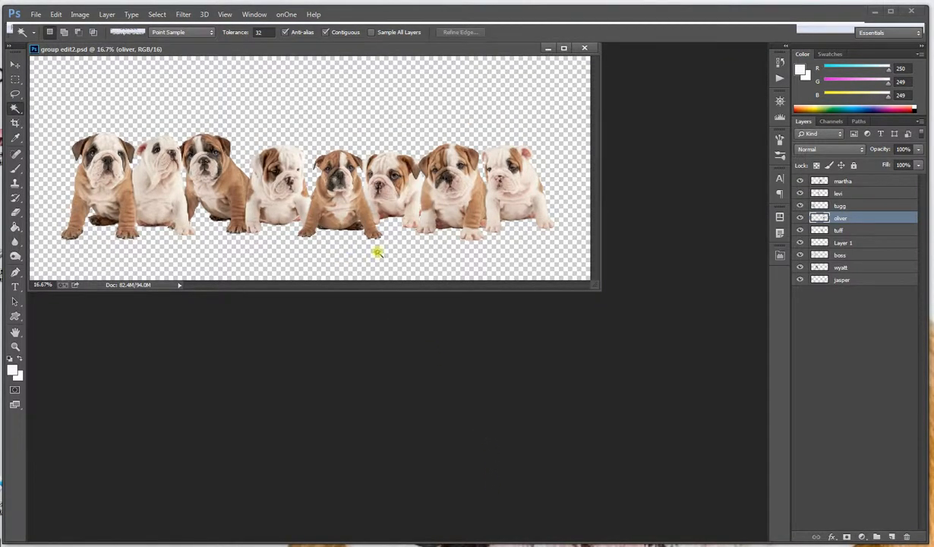
Nudge the puppy on the martha layer slightly with the Move tool, and make the levi layer active
left_click(806, 181)
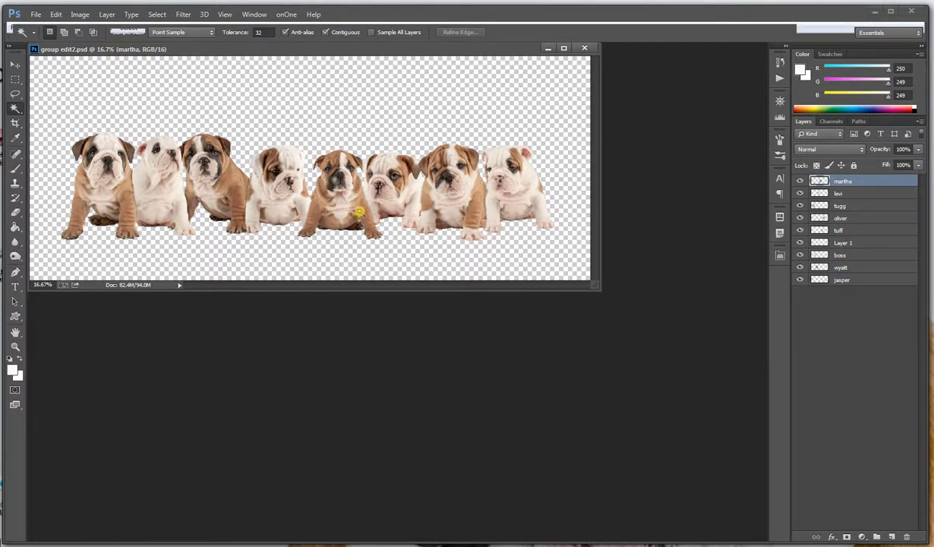
left_click(355, 212)
left_click(15, 64)
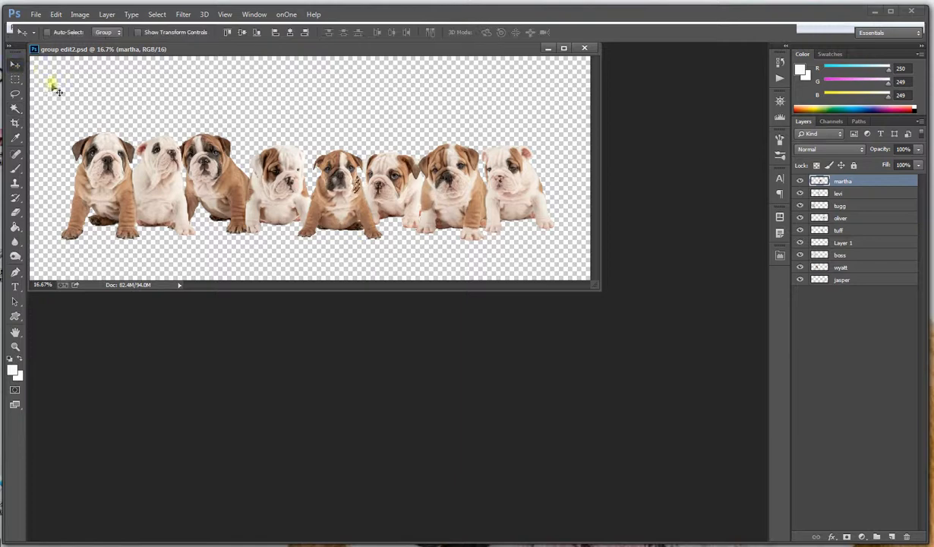
left_click(16, 79)
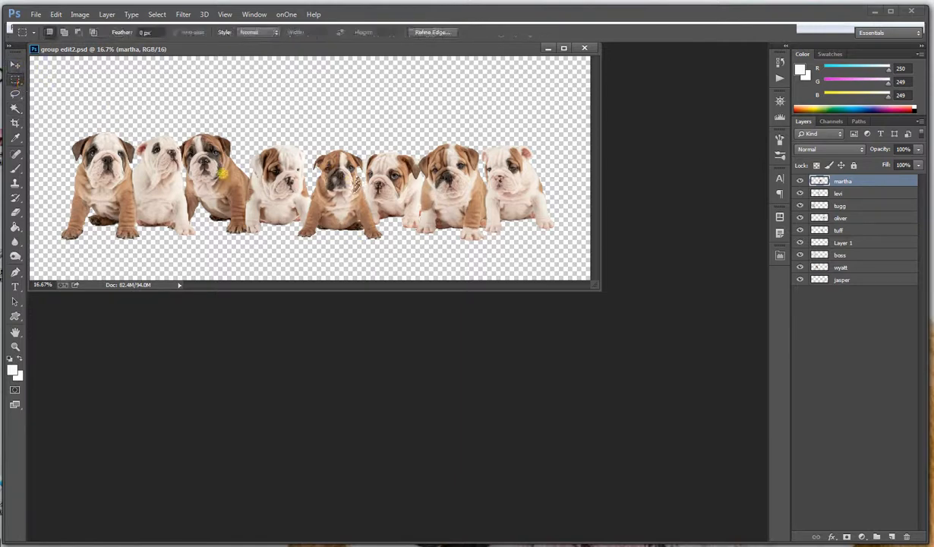
left_click(13, 65)
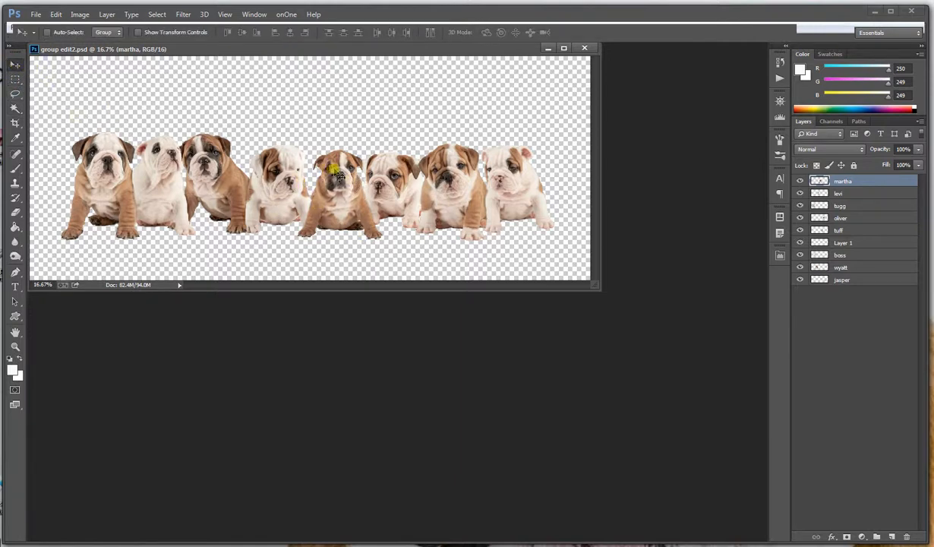
mouse_move(327, 160)
left_mouse_down()
mouse_move(328, 207)
mouse_move(326, 160)
mouse_move(336, 185)
mouse_move(307, 171)
mouse_move(334, 183)
mouse_move(333, 159)
left_mouse_up()
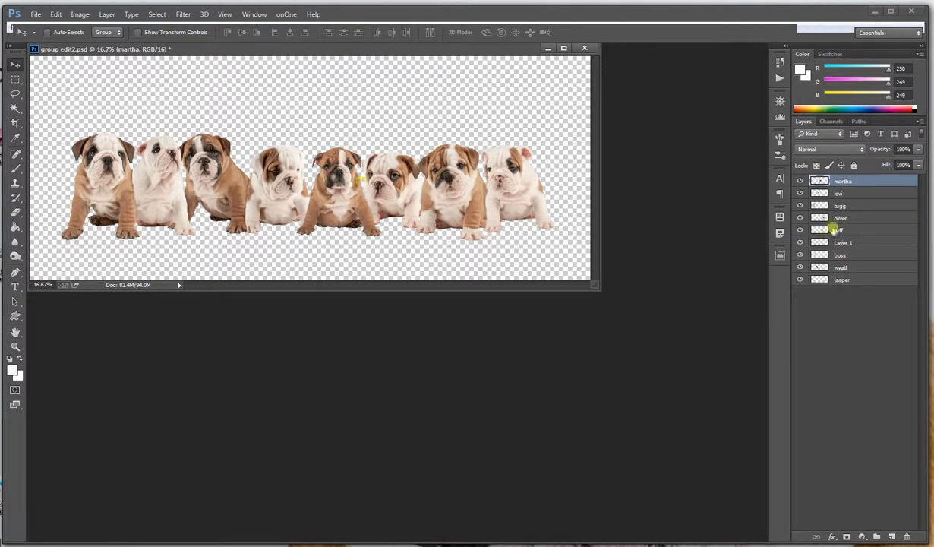
left_click(840, 193)
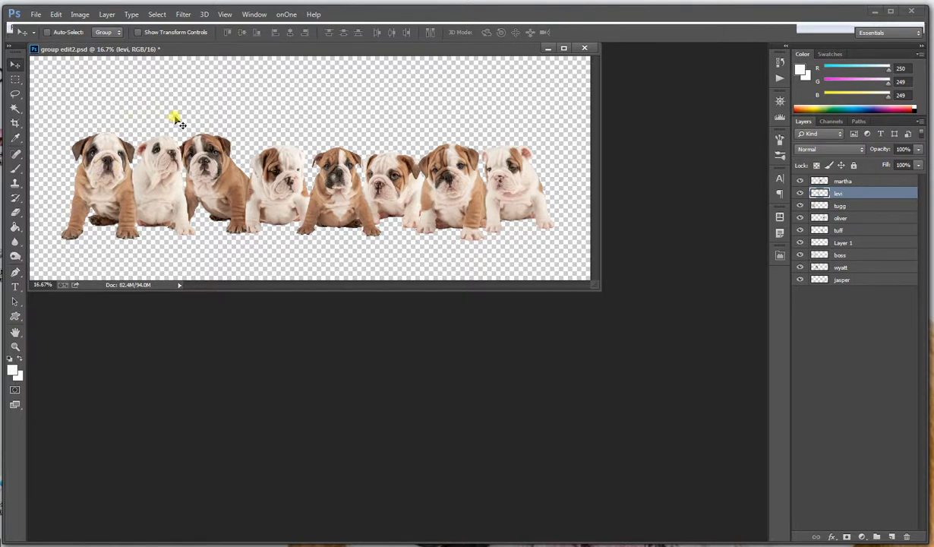
Open the raw photo IMG_3652 from the on white background folder, accepting the existing Camera Raw settings
left_click(36, 14)
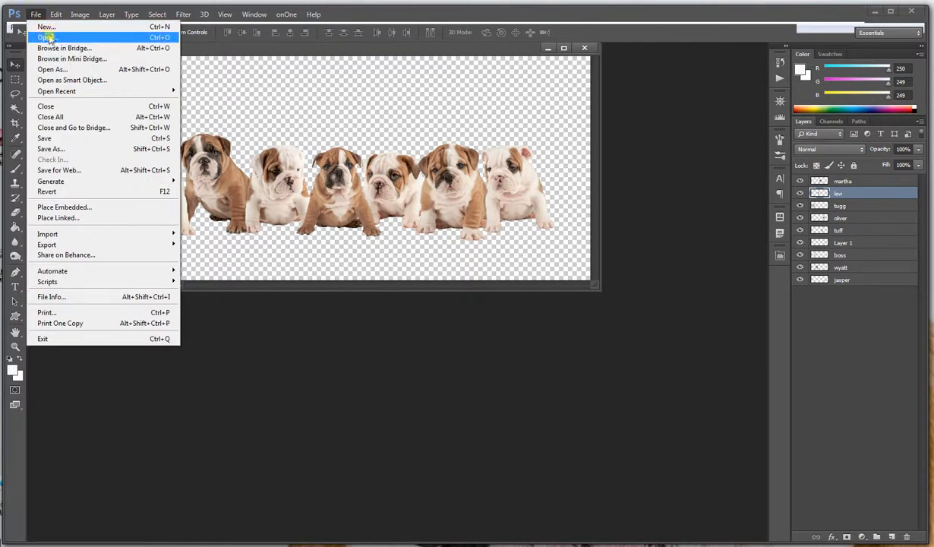
left_click(47, 36)
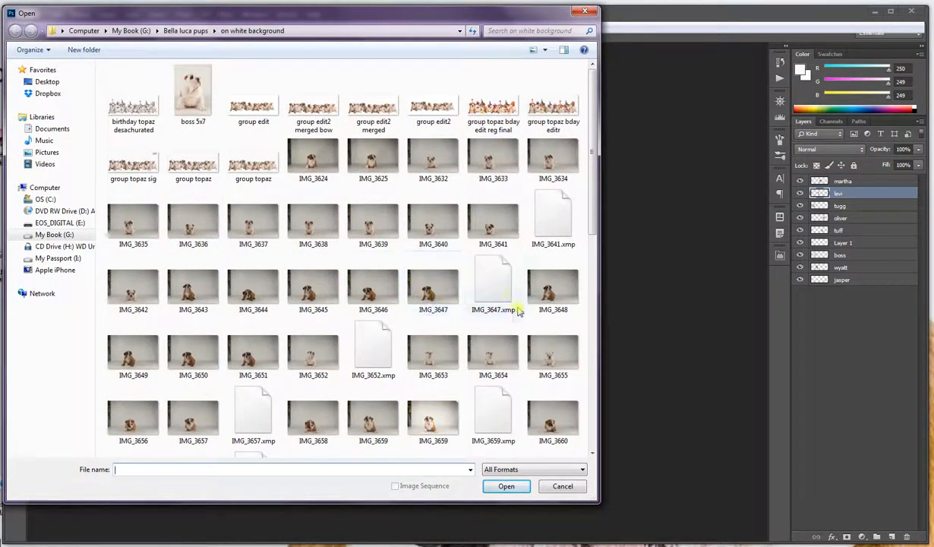
left_click(318, 356)
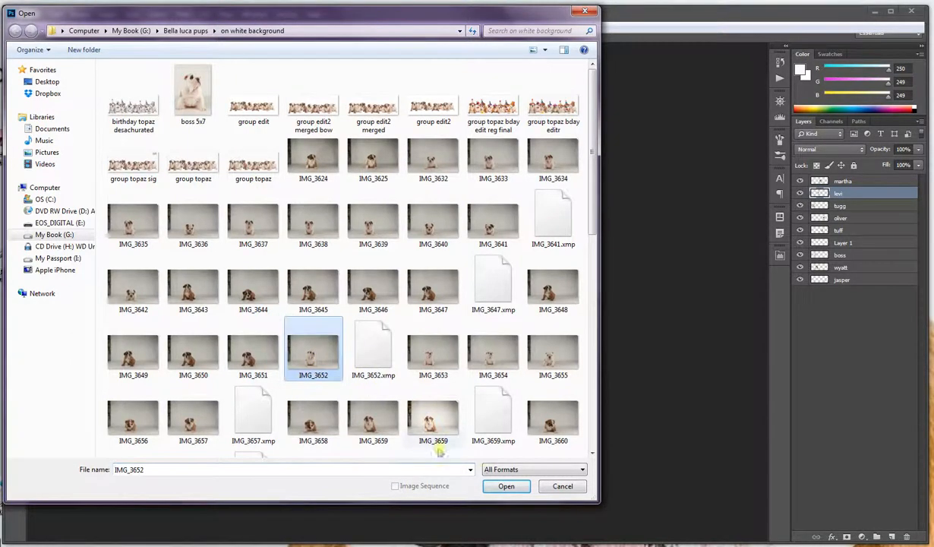
left_click(508, 486)
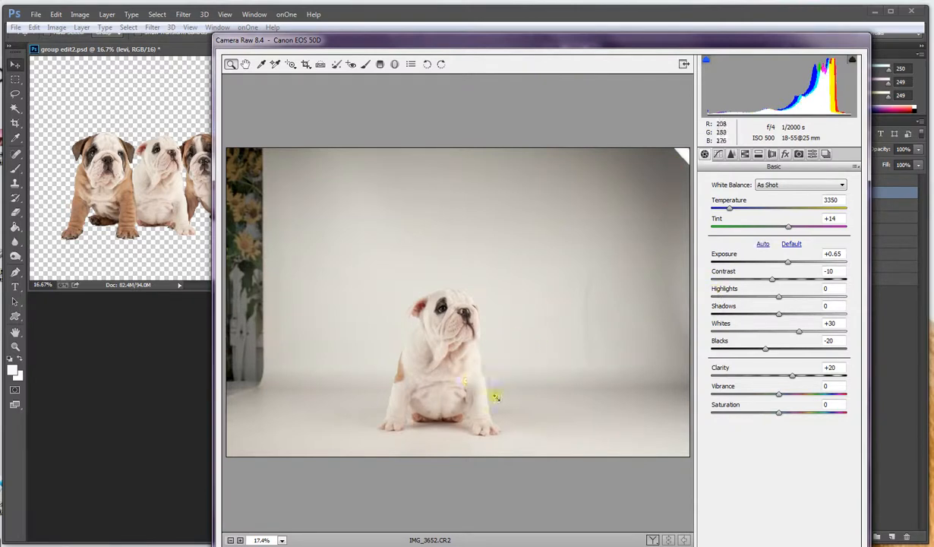
key("Return")
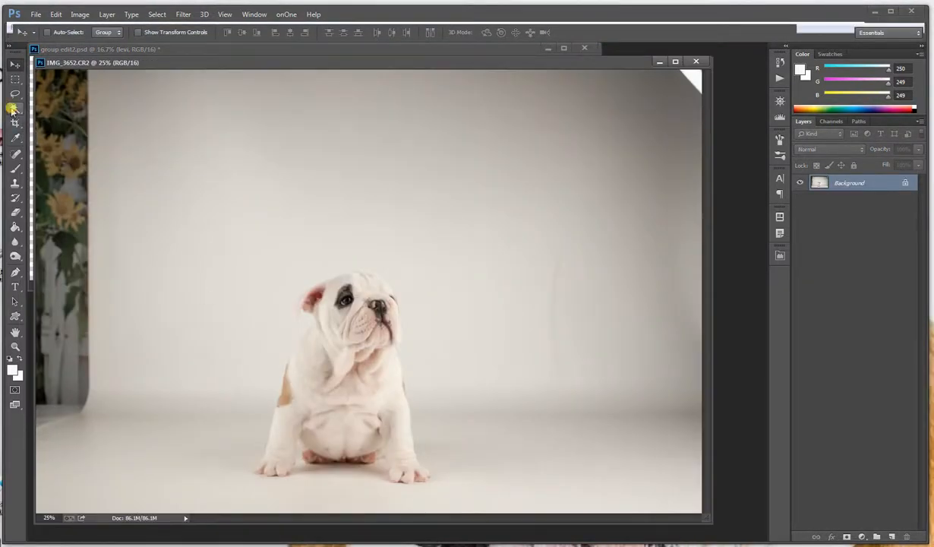
Select the white puppy with the Quick Selection tool, including the edge of its muzzle
left_click(14, 109)
right_click(15, 109)
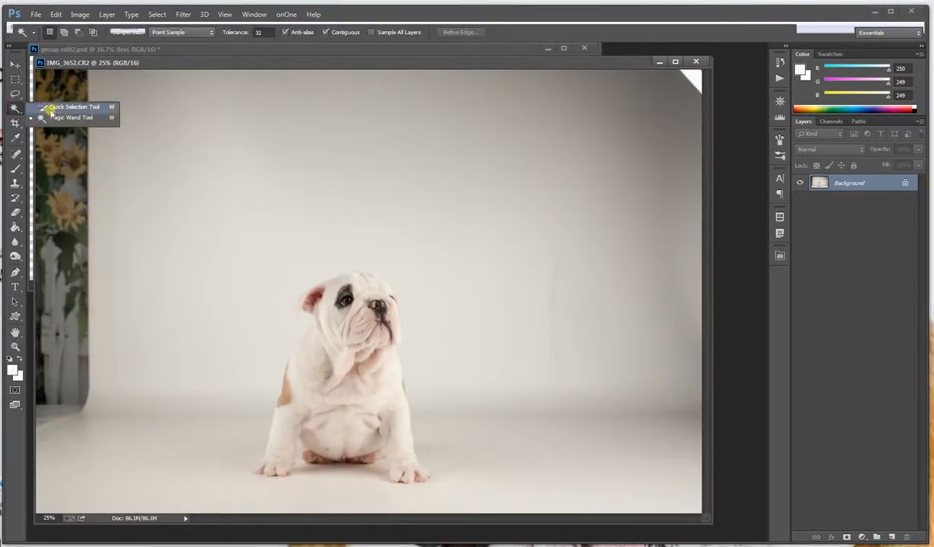
left_click(57, 102)
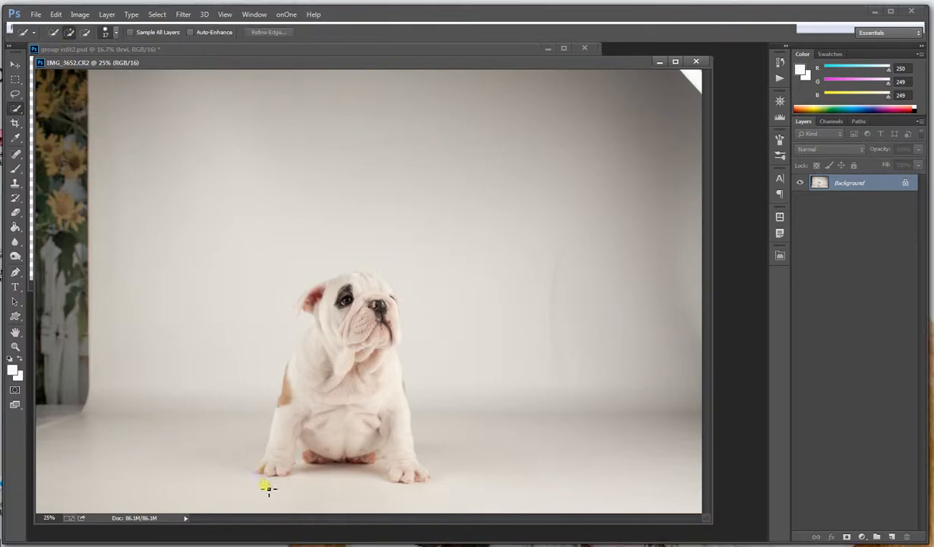
mouse_move(255, 473)
left_mouse_down()
mouse_move(274, 455)
mouse_move(313, 288)
mouse_move(299, 305)
mouse_move(358, 268)
mouse_move(372, 276)
mouse_move(343, 278)
mouse_move(358, 270)
mouse_move(375, 283)
mouse_move(382, 341)
mouse_move(407, 396)
mouse_move(413, 477)
mouse_move(431, 478)
left_mouse_up()
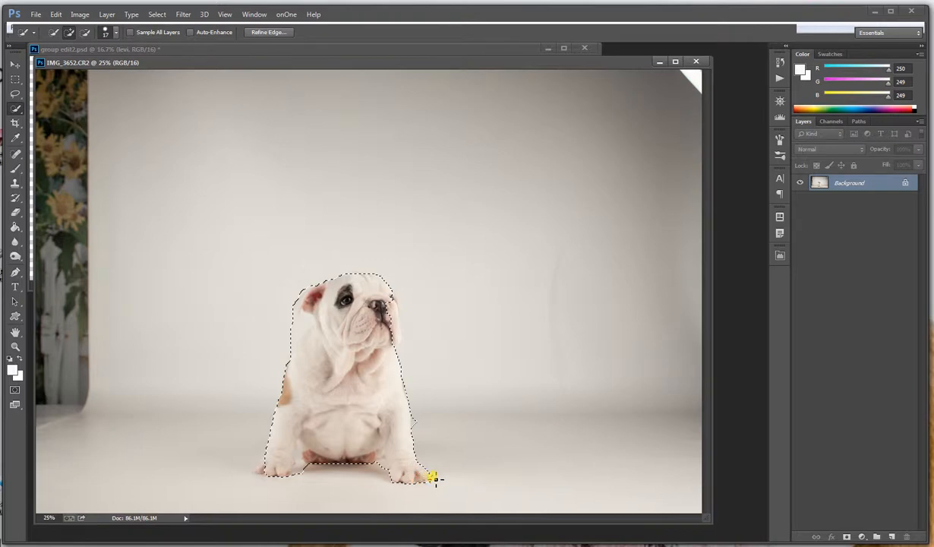
left_click_drag(395, 340, 395, 295)
left_click(402, 313)
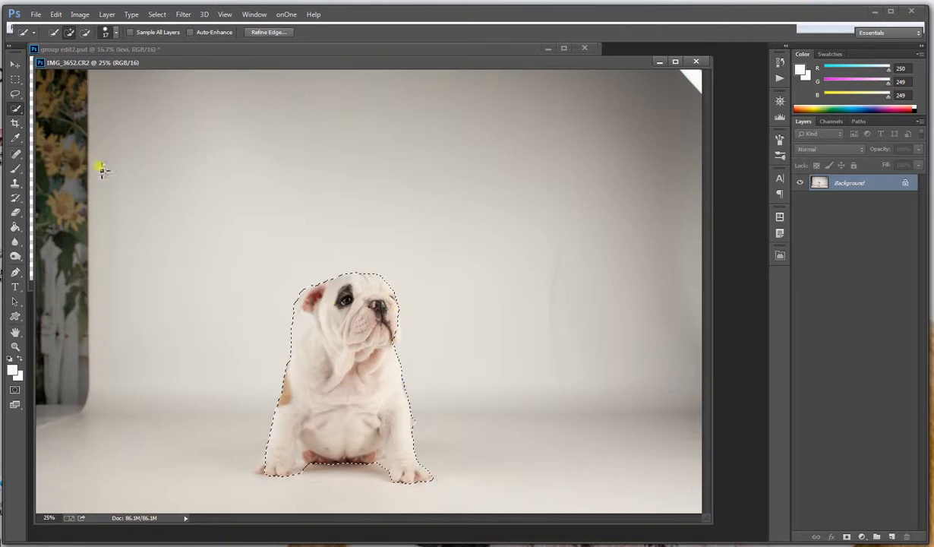
Subtract the background gap below the puppy's ear from the selection and add the missing edge along its muzzle and cheek
left_click(85, 32)
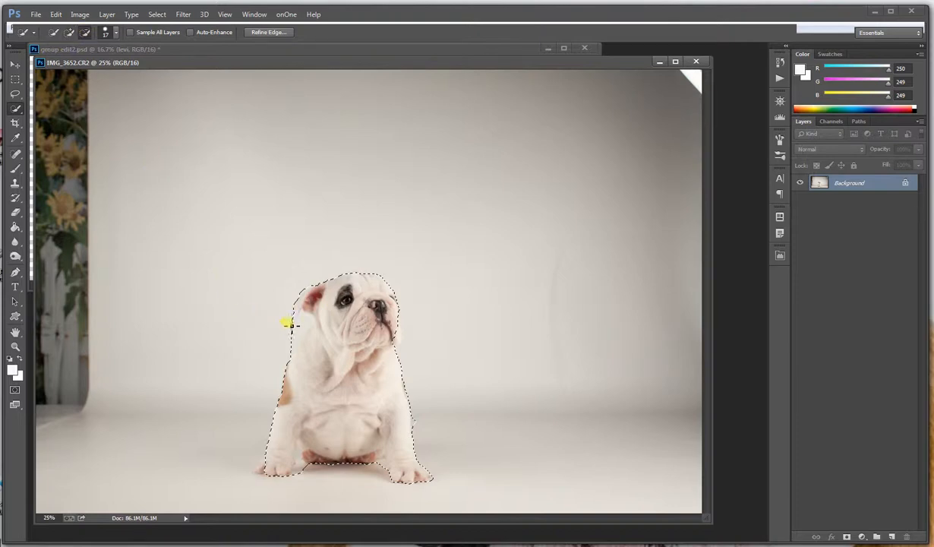
mouse_move(290, 324)
left_mouse_down()
mouse_move(312, 322)
mouse_move(292, 340)
left_mouse_up()
left_click_drag(309, 325, 305, 314)
left_click(69, 32)
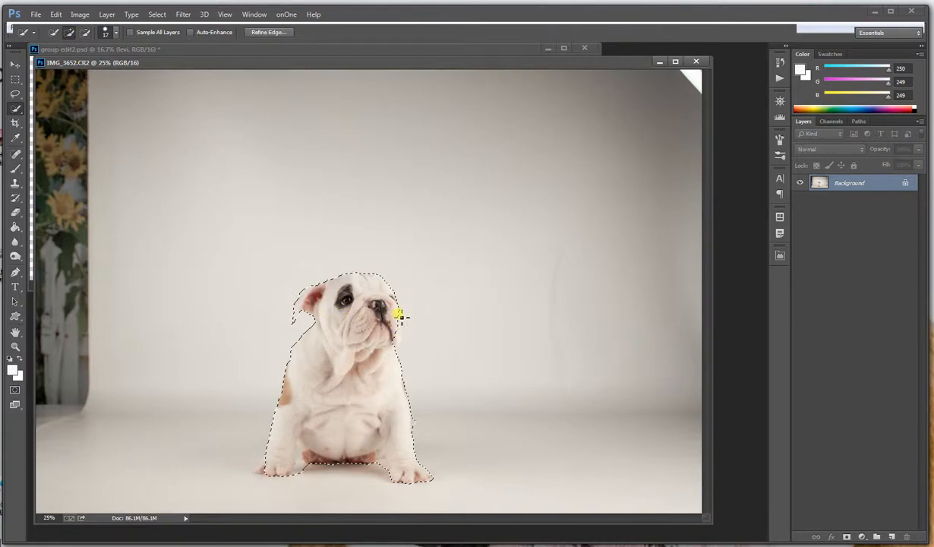
left_click_drag(402, 326, 396, 342)
Copy the selected puppy and paste it into a new transparent document using the Clipboard preset, 1211 × 1510 pixels at 300 pixels/inch
left_click(55, 14)
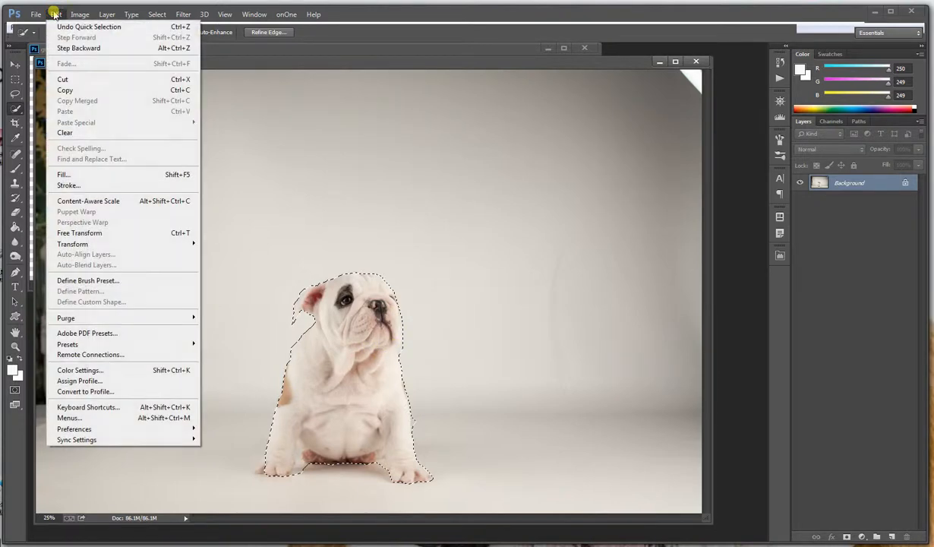
left_click(58, 89)
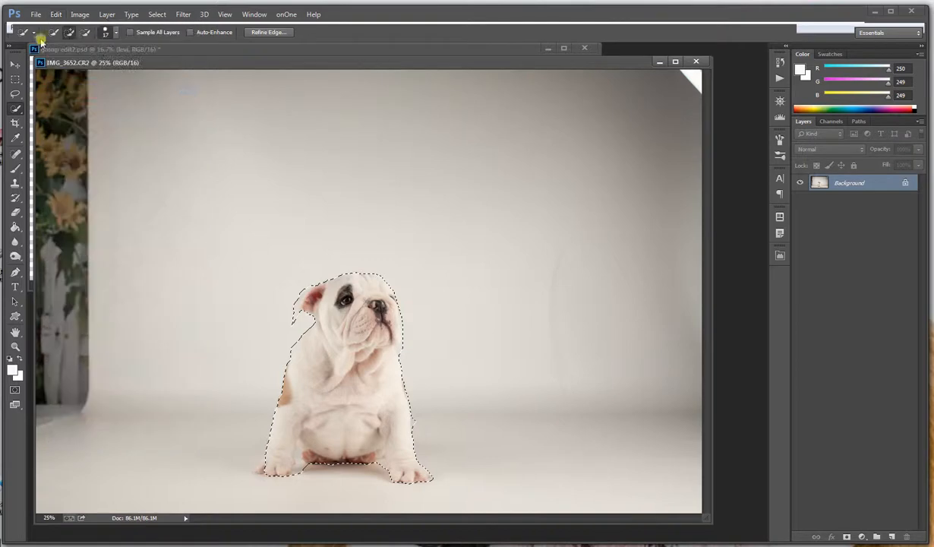
left_click(35, 14)
left_click(42, 26)
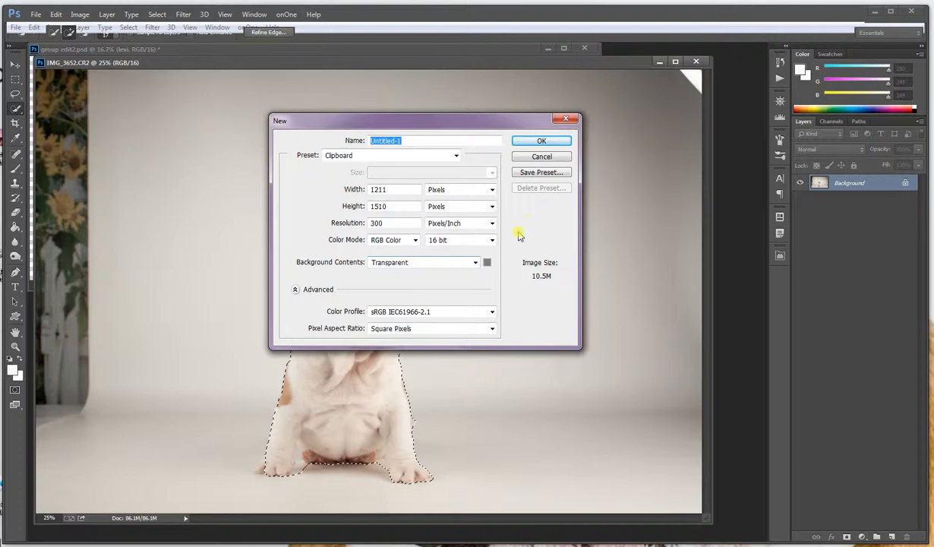
left_click(542, 142)
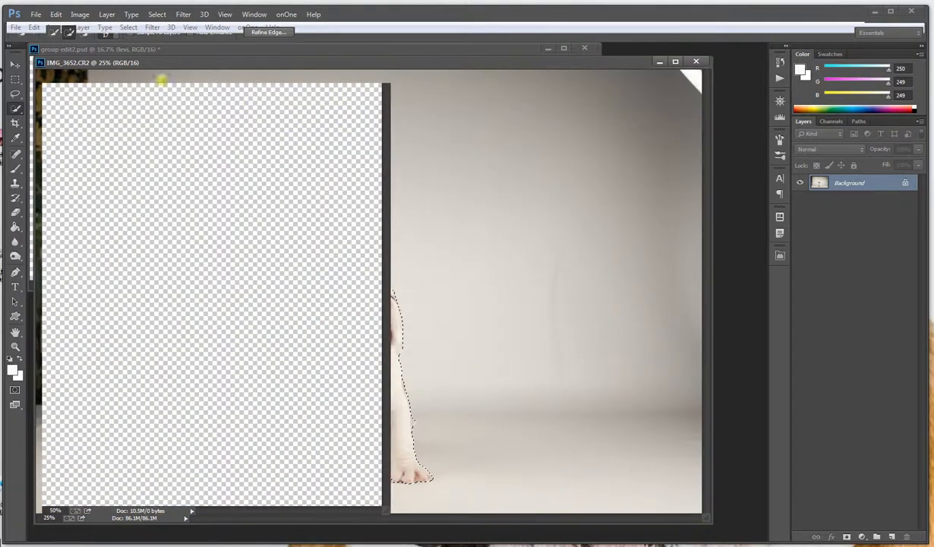
left_click(53, 15)
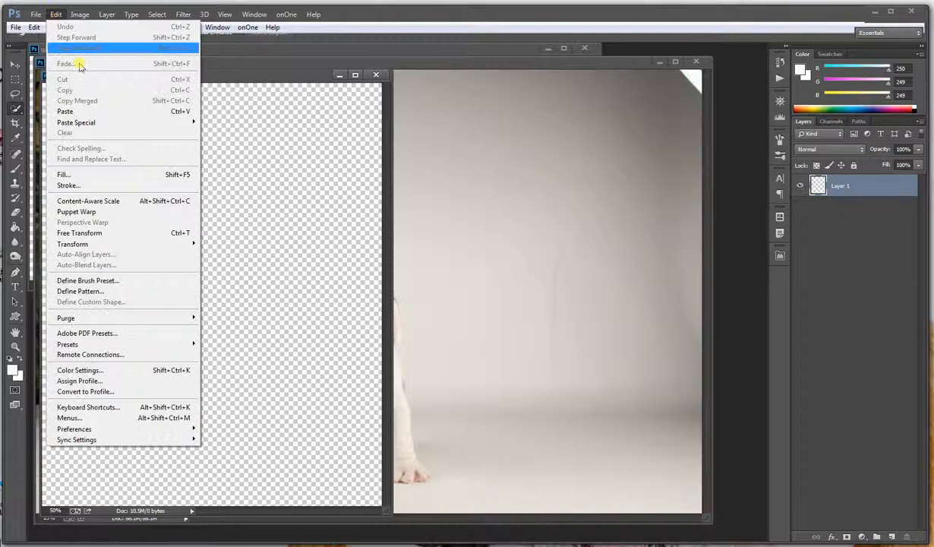
left_click(79, 115)
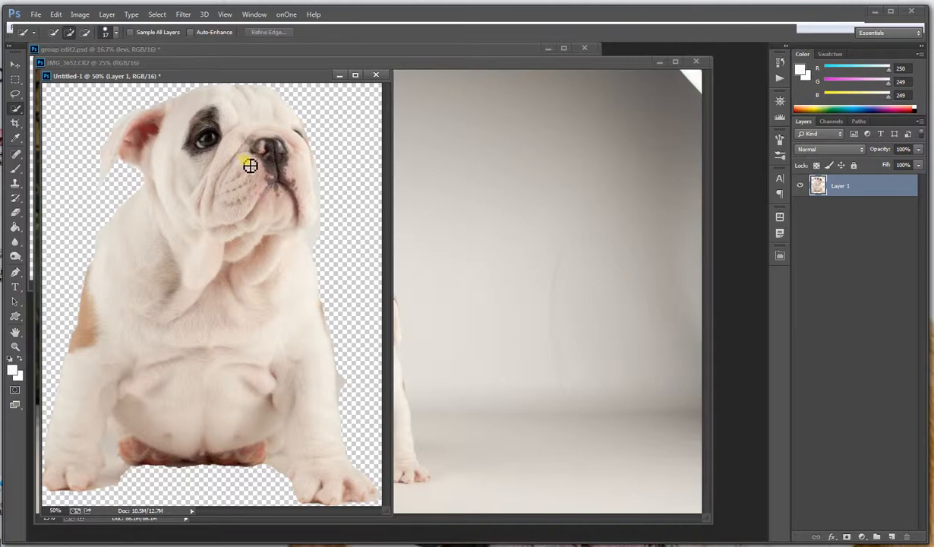
Close the IMG_3652 photo without saving and move the puppy cutout's window away from the group picture
left_click_drag(226, 80, 339, 193)
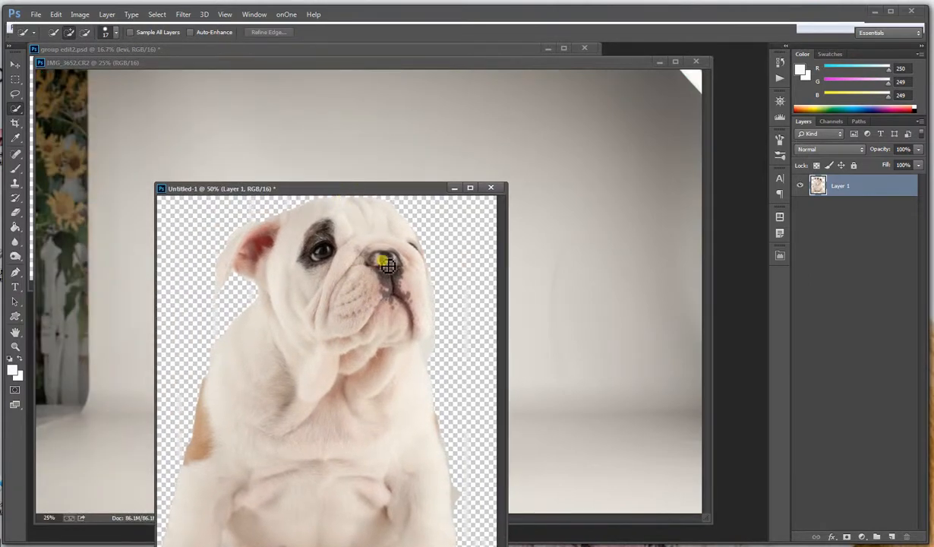
left_click(414, 63)
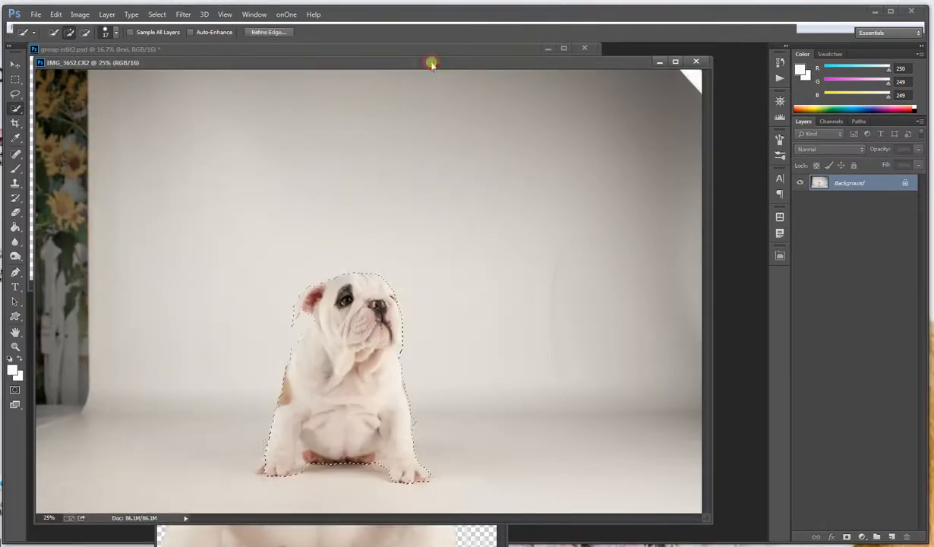
left_click(697, 62)
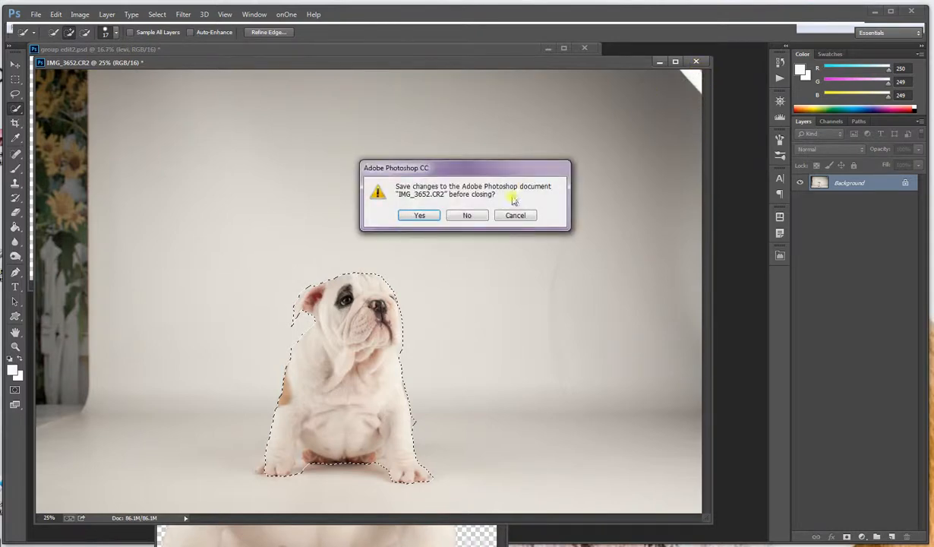
left_click(468, 215)
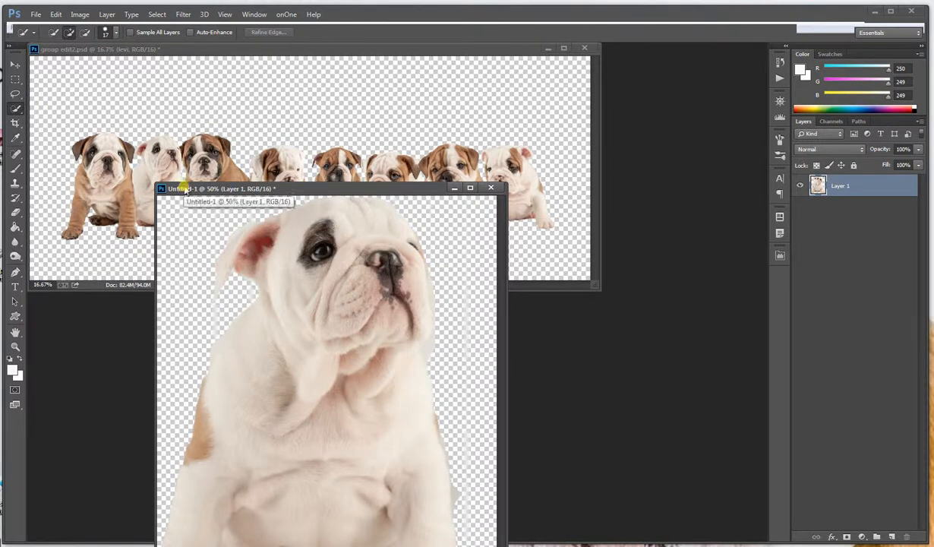
left_click_drag(184, 188, 430, 204)
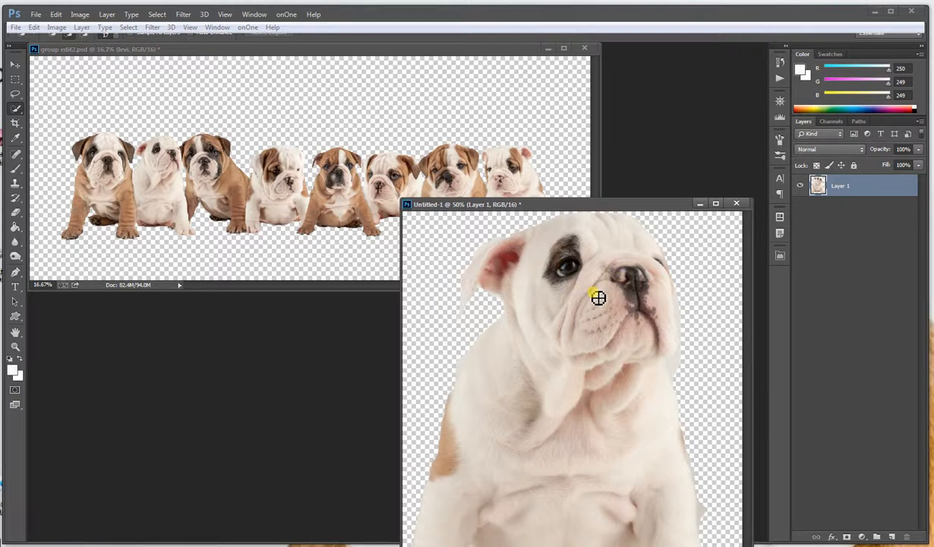
Check the image size of the group edit2 document, including its dimensions and resolution, without changing anything
left_click(439, 48)
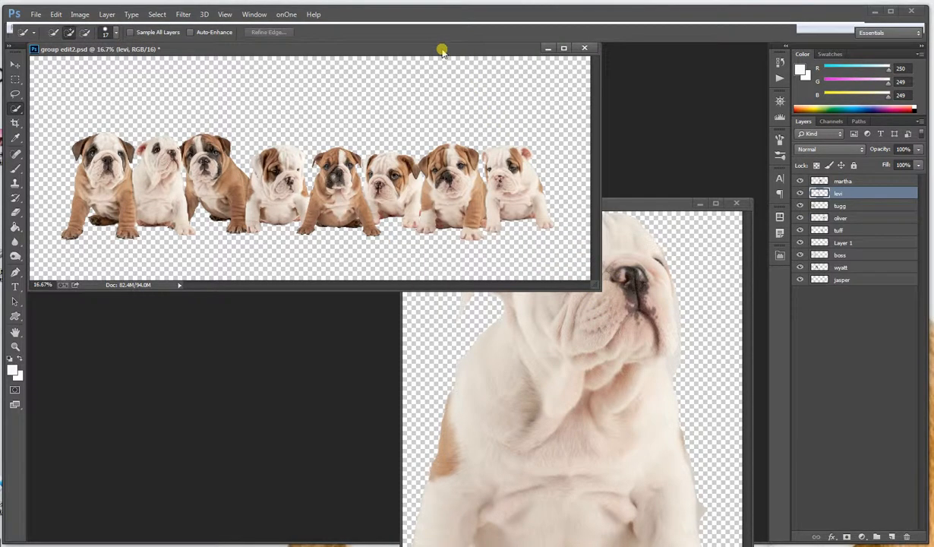
left_click(80, 14)
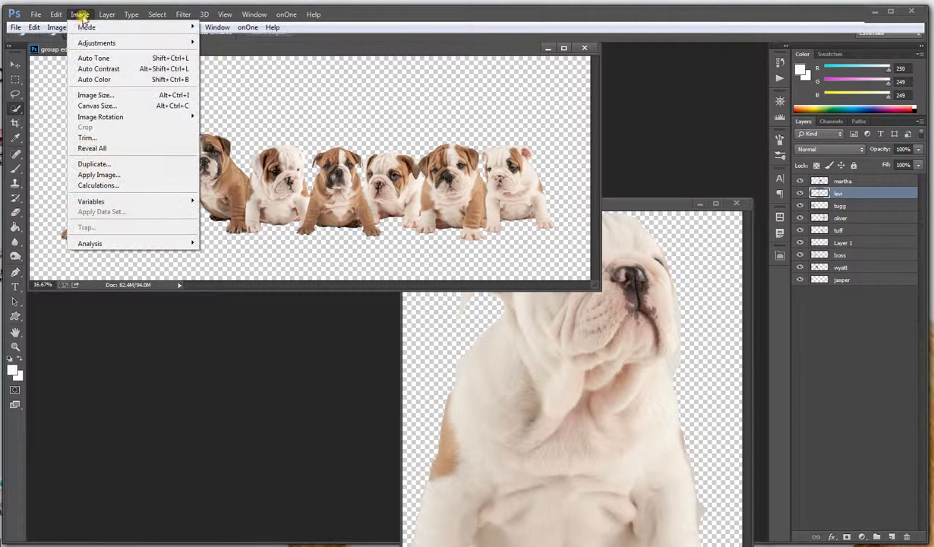
left_click(96, 95)
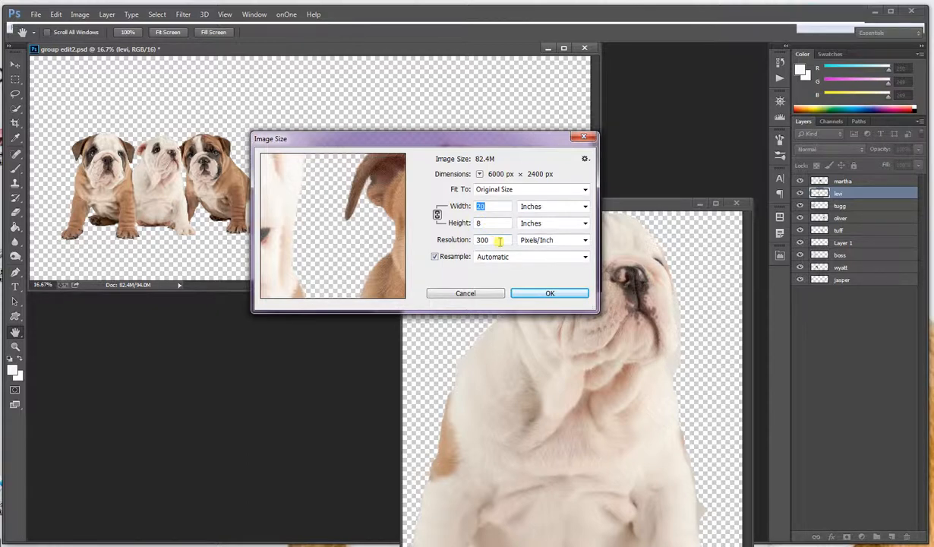
left_click(496, 293)
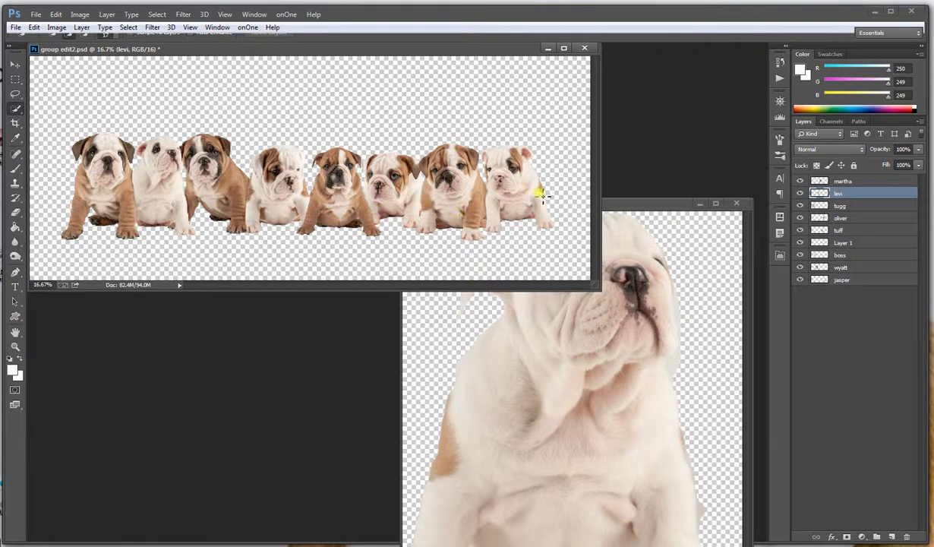
Move the white puppy cutout into the group picture with the Move tool and place it over the second puppy in the row
left_click(632, 205)
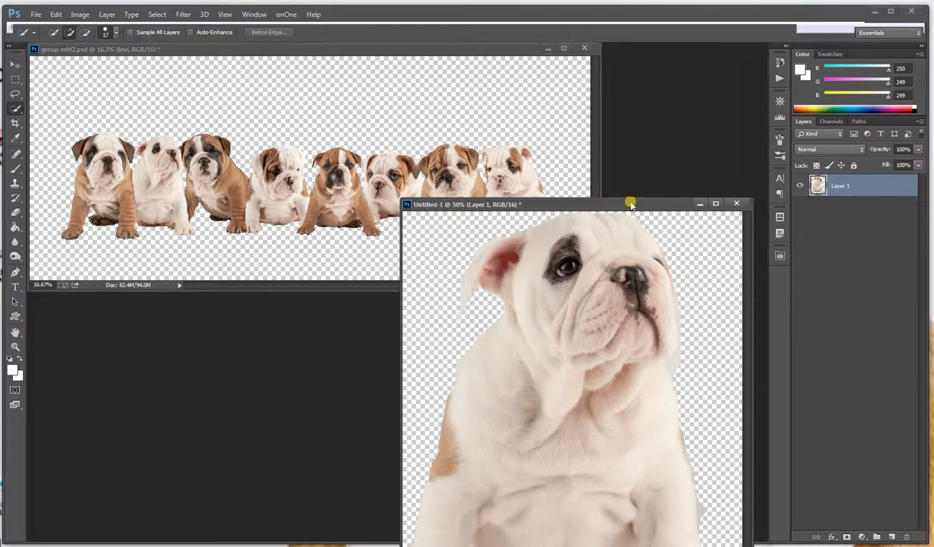
left_click(15, 65)
left_click_drag(527, 375, 266, 224)
left_click_drag(217, 194, 192, 182)
left_click_drag(141, 195, 172, 187)
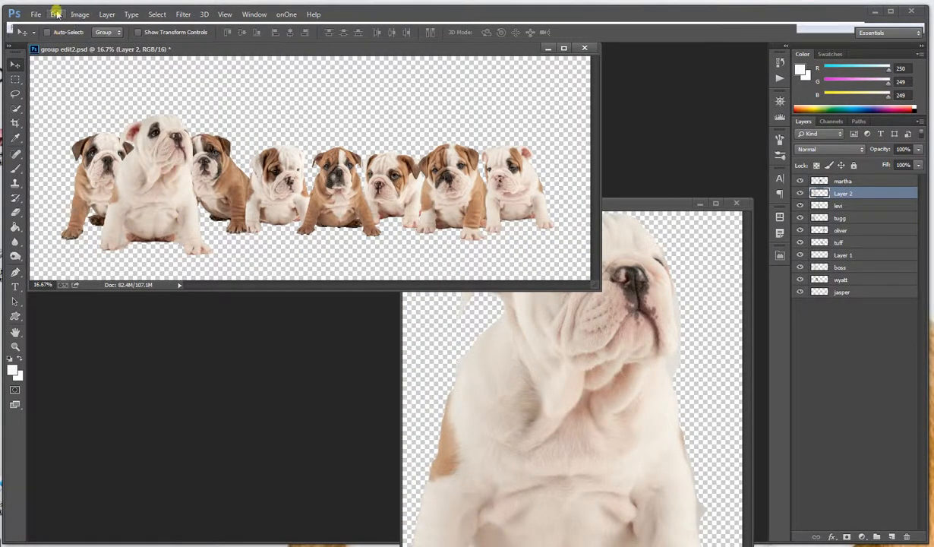
Scale the added puppy down to about 79% and position it over the matching white puppy in the row
left_click(56, 14)
mouse_move(88, 244)
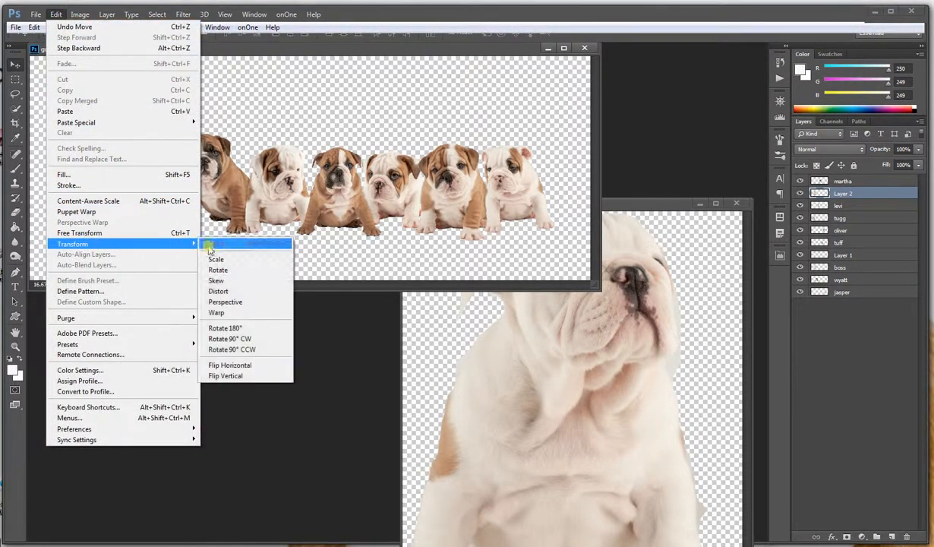
left_click(218, 255)
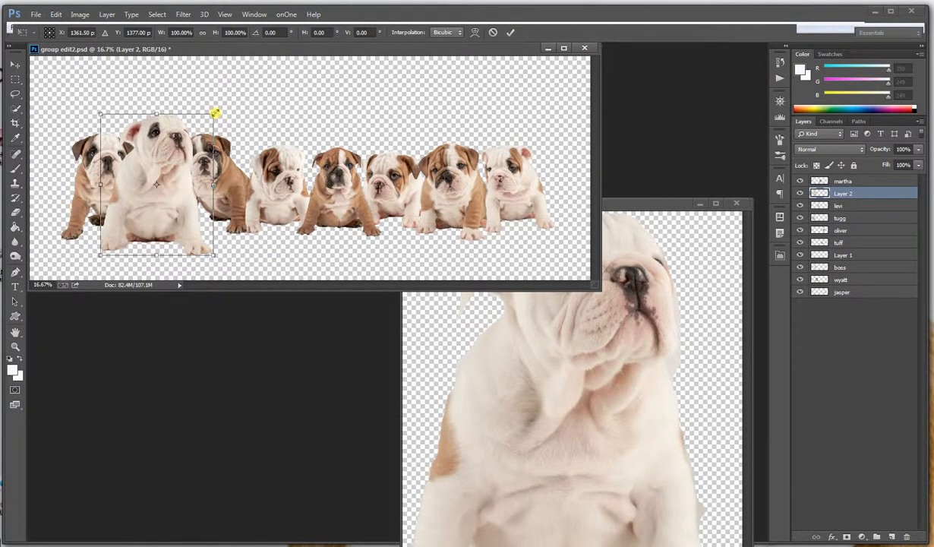
left_click_drag(215, 112, 202, 152)
mouse_move(145, 186)
left_mouse_down()
mouse_move(182, 183)
mouse_move(157, 175)
left_mouse_up()
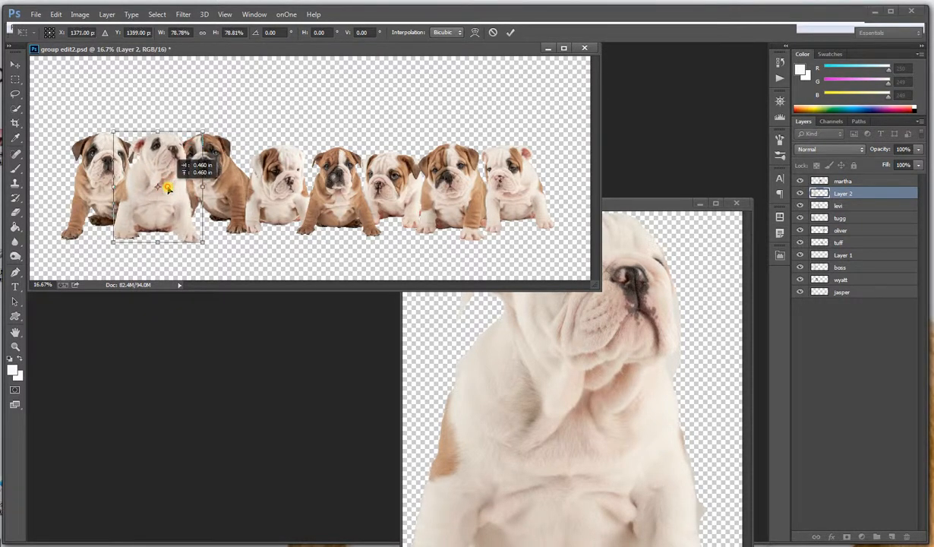
key("Return")
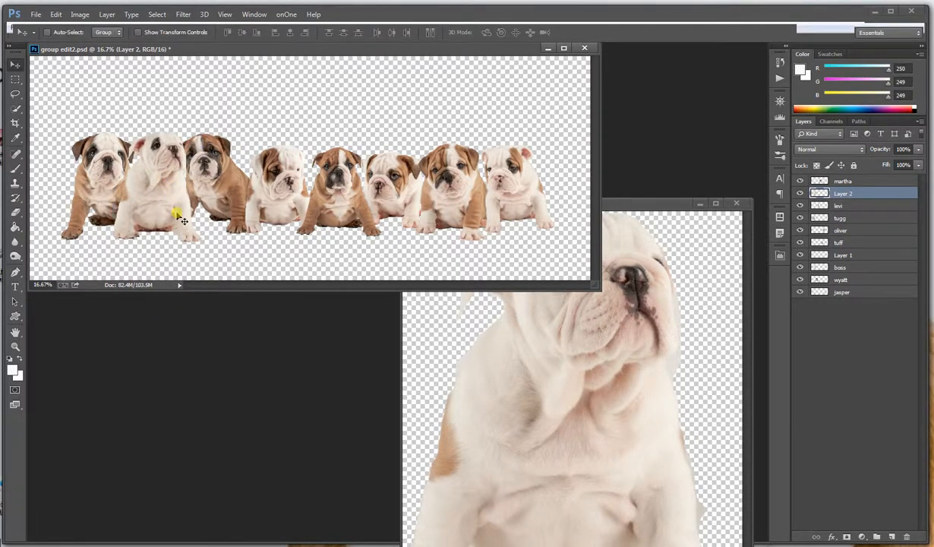
Delete the duplicate white puppy's layer, Layer 2, from the group picture
left_click(651, 206)
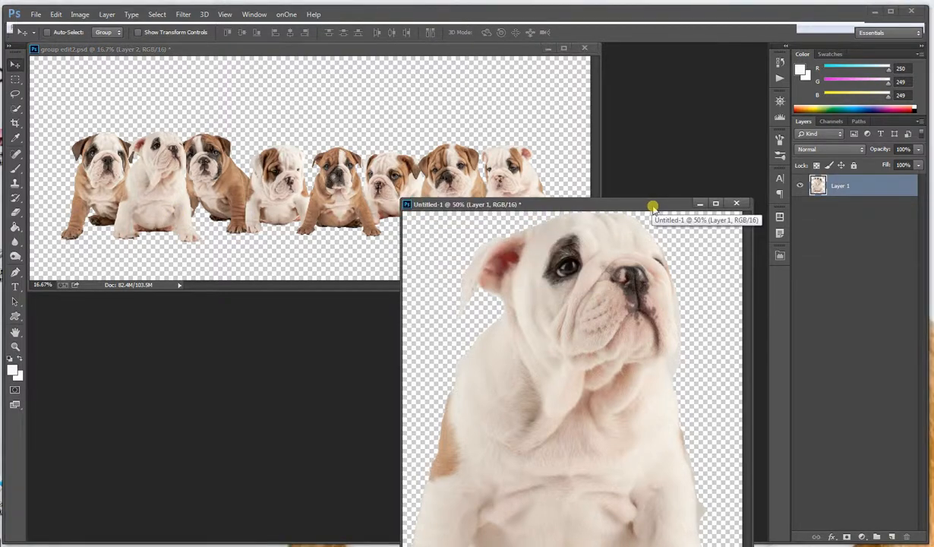
left_click(175, 152)
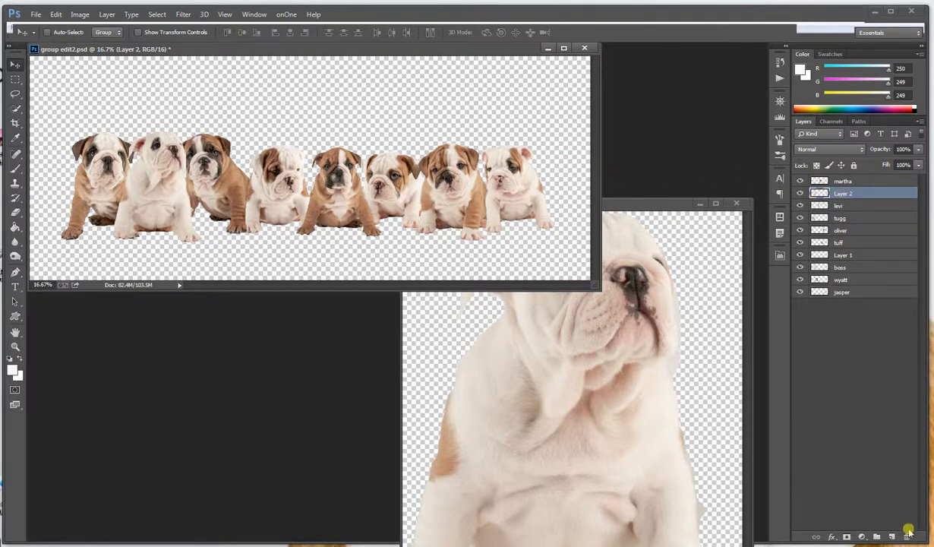
left_click(905, 537)
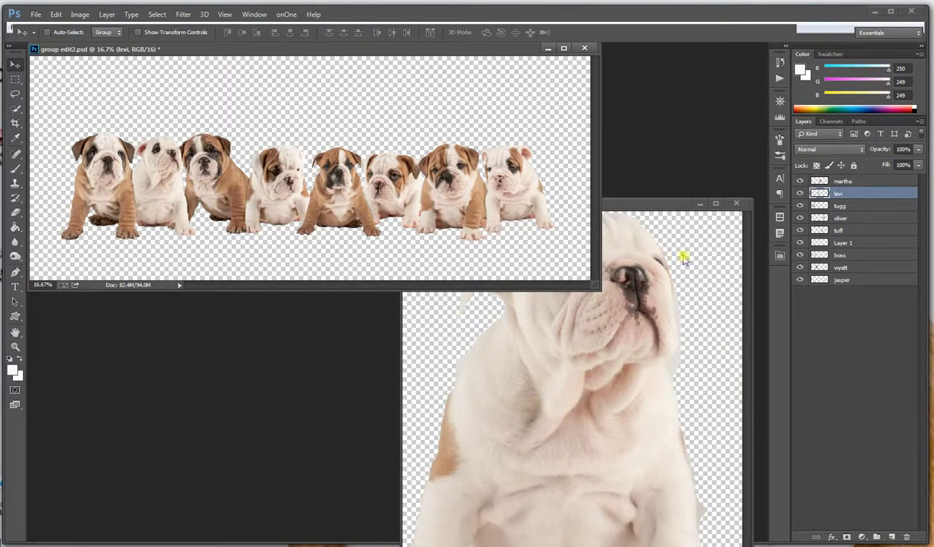
Close the Untitled-1 cutout document without saving it
left_click(655, 205)
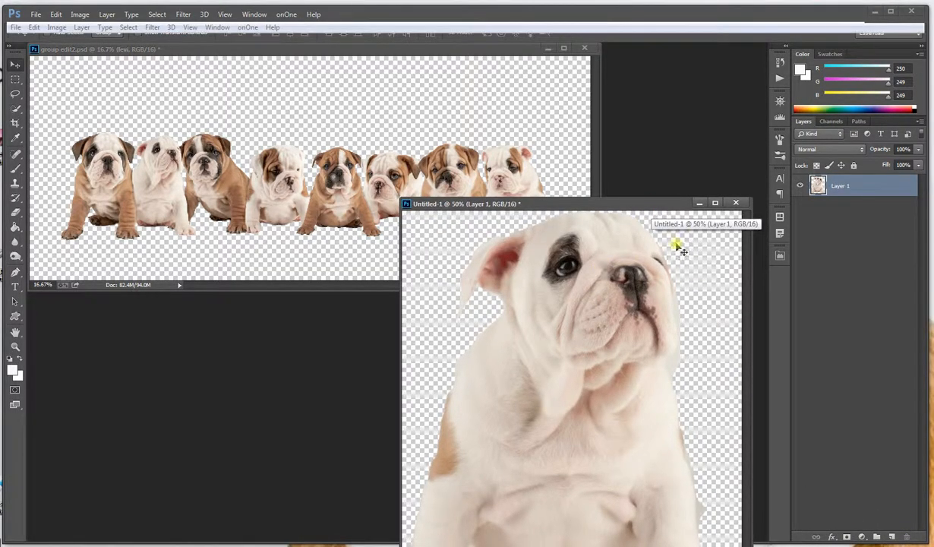
left_click(735, 204)
left_click(466, 215)
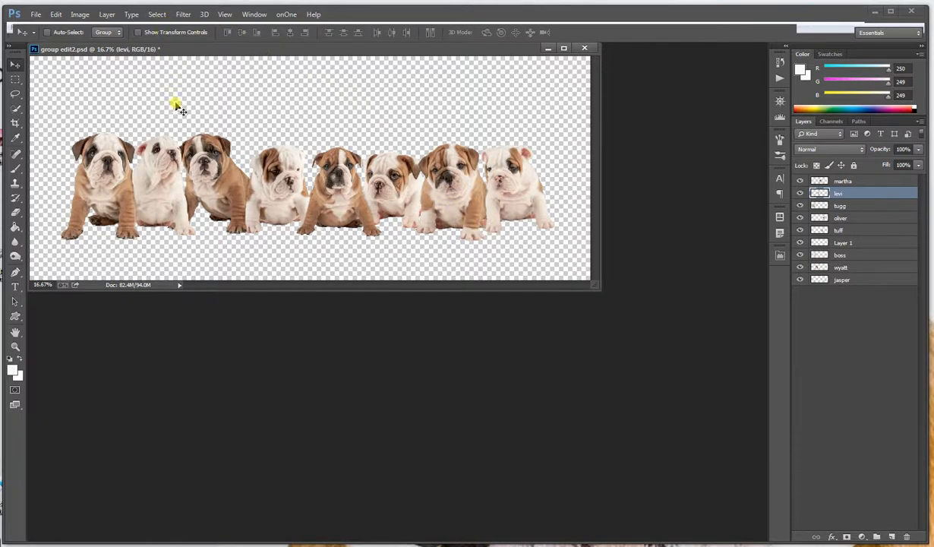
Activate the Blur tool and enlarge the group picture's window until the whole canvas fits inside it
left_click(17, 244)
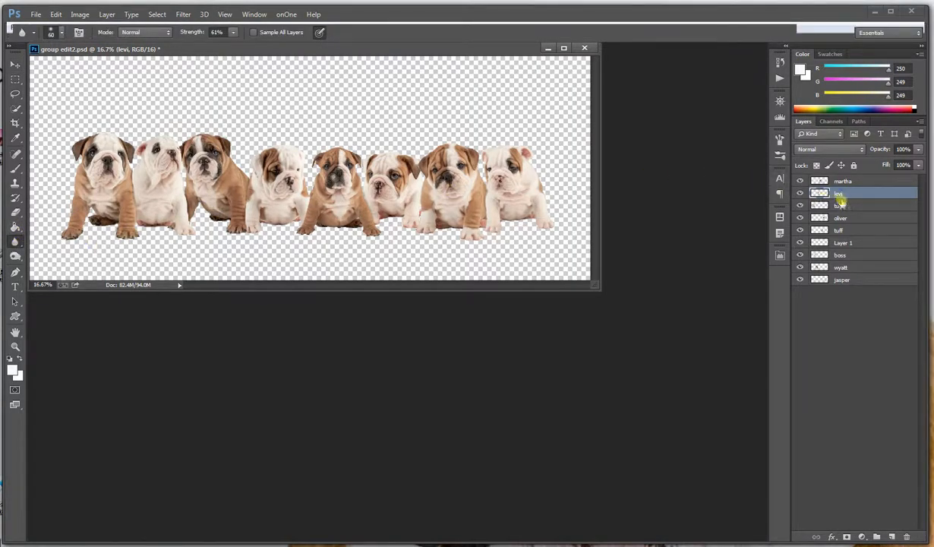
scroll(174, 185, "up", 5)
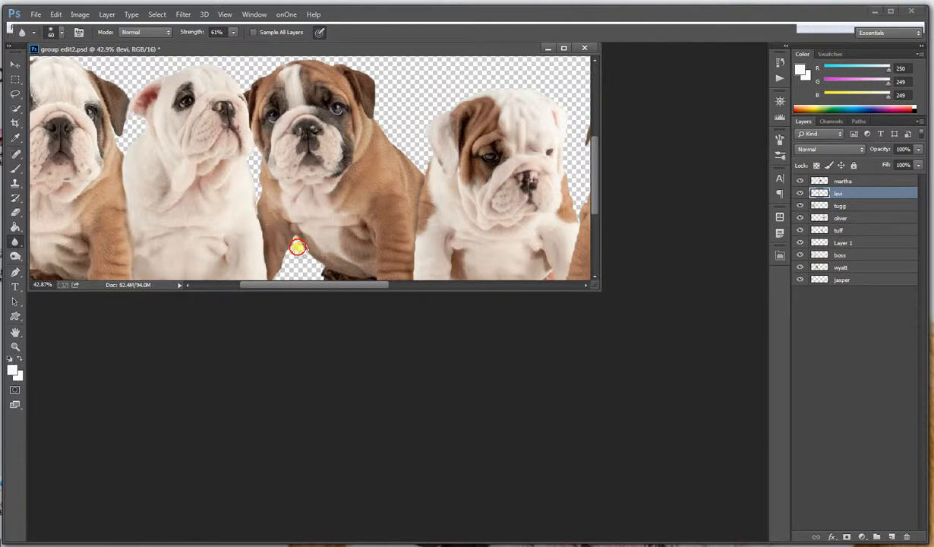
scroll(436, 260, "down", 3)
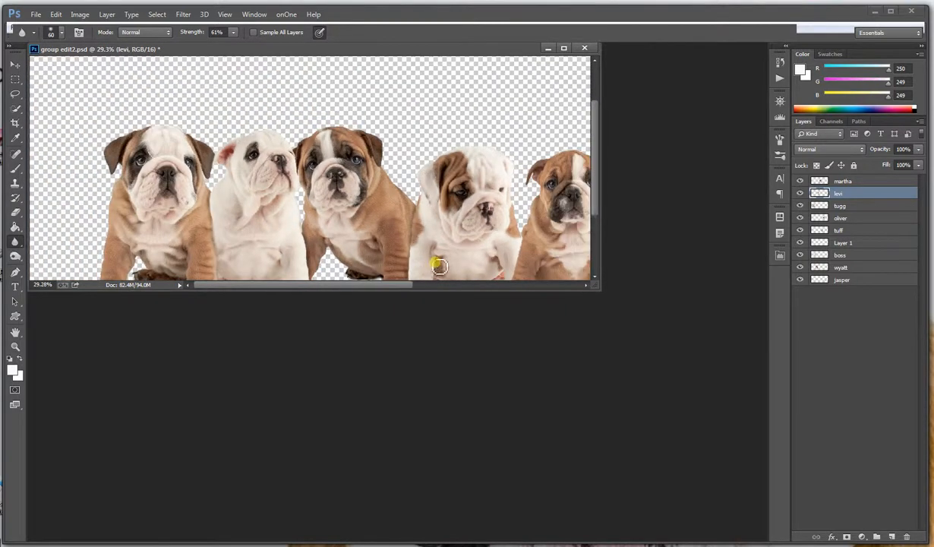
scroll(480, 251, "down", 1)
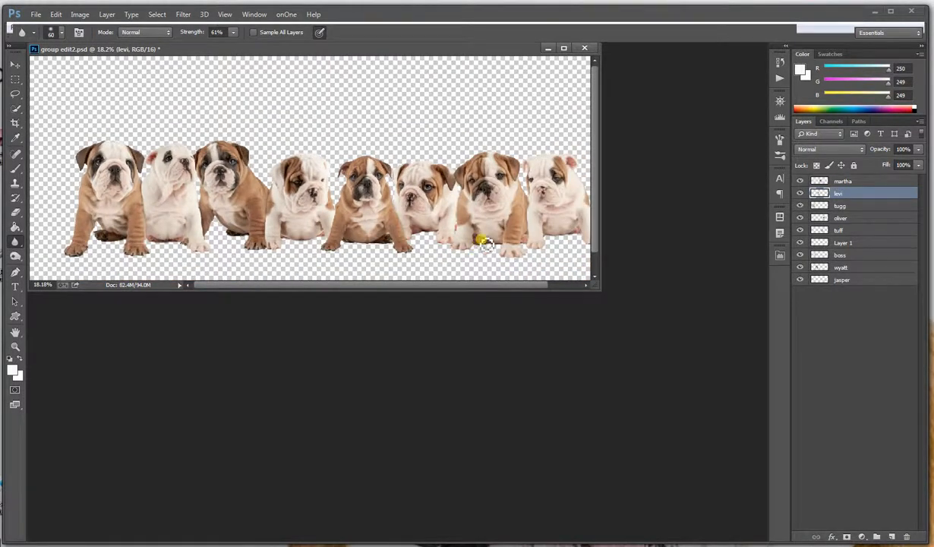
scroll(485, 243, "down", 1)
scroll(497, 224, "up", 2)
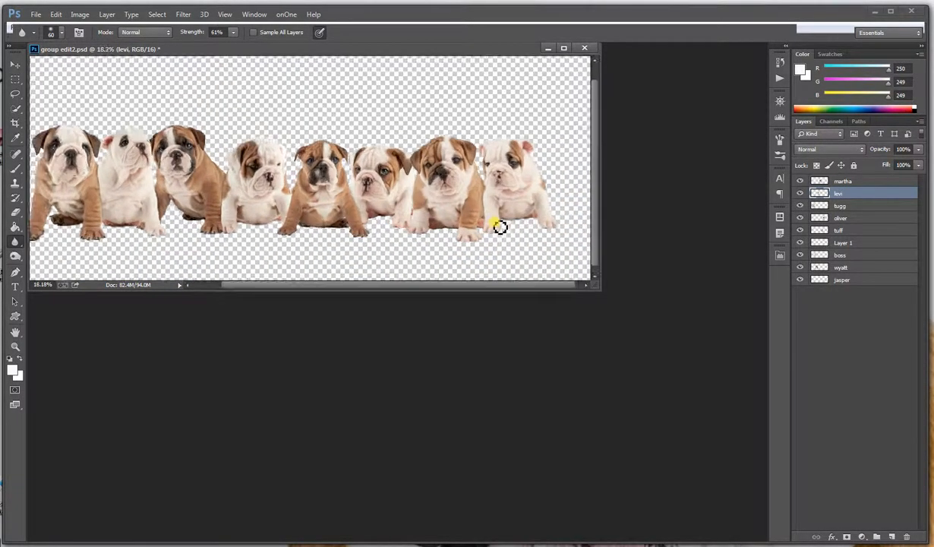
left_click_drag(599, 291, 729, 389)
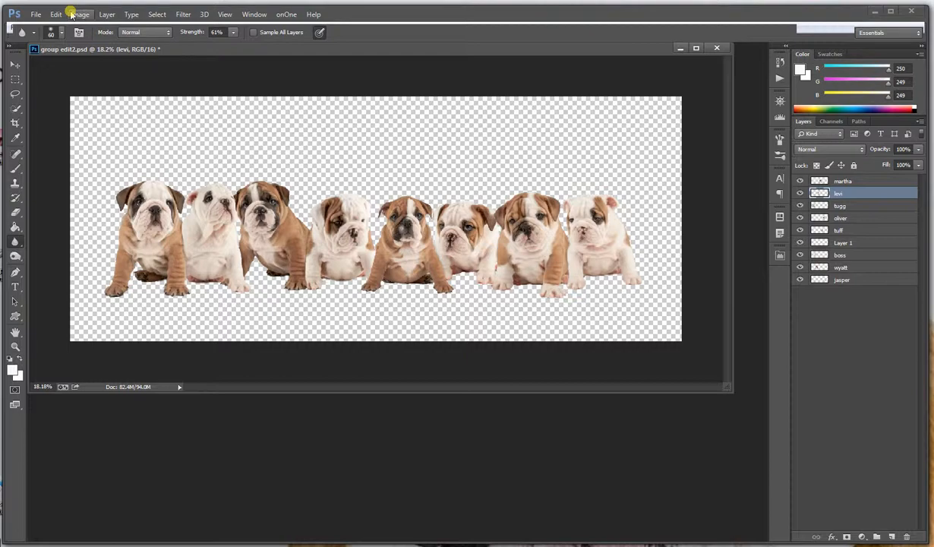
Merge all visible puppy layers of the group picture into a single layer
left_click(36, 15)
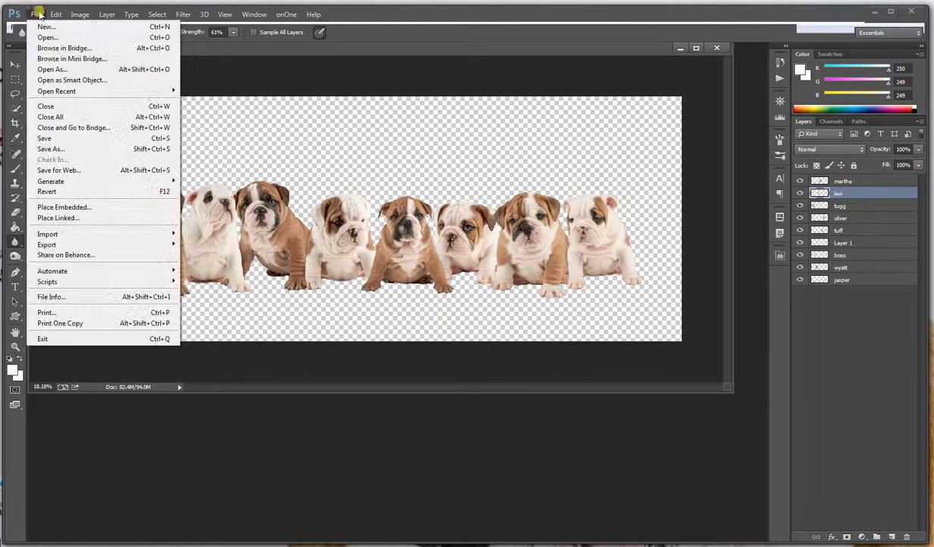
mouse_move(74, 15)
mouse_move(105, 14)
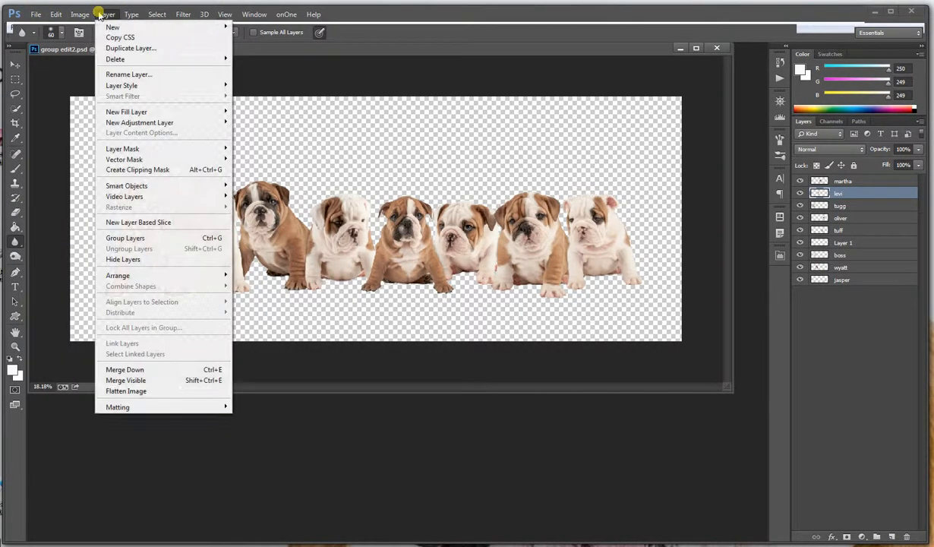
left_click(125, 380)
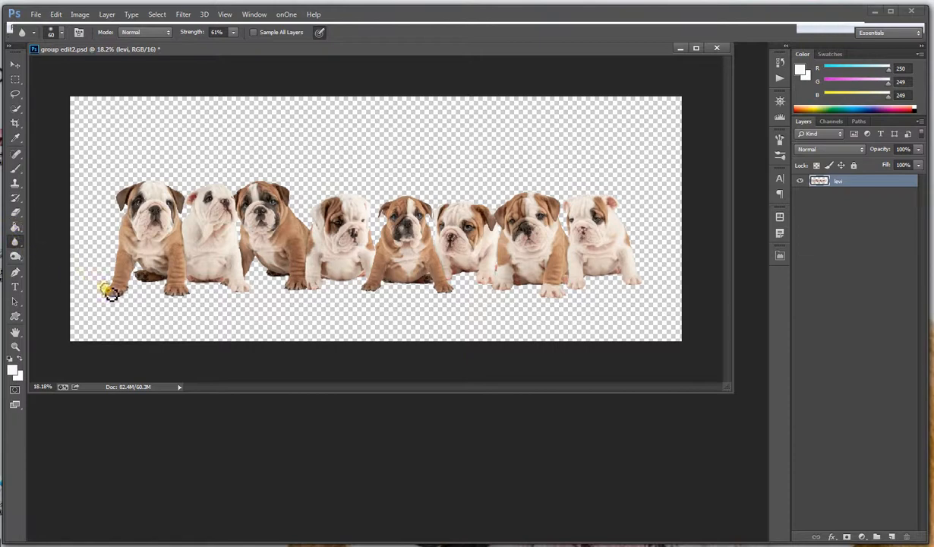
Try filling the transparent background on the merged puppy layer with the white foreground color using the Paint Bucket, and undo the fill
mouse_move(124, 258)
left_mouse_down()
mouse_move(123, 183)
mouse_move(165, 184)
mouse_move(184, 195)
mouse_move(220, 185)
mouse_move(240, 197)
mouse_move(257, 183)
mouse_move(279, 189)
mouse_move(302, 216)
mouse_move(322, 216)
mouse_move(344, 199)
mouse_move(368, 206)
mouse_move(372, 237)
mouse_move(422, 192)
left_mouse_up()
left_click(16, 225)
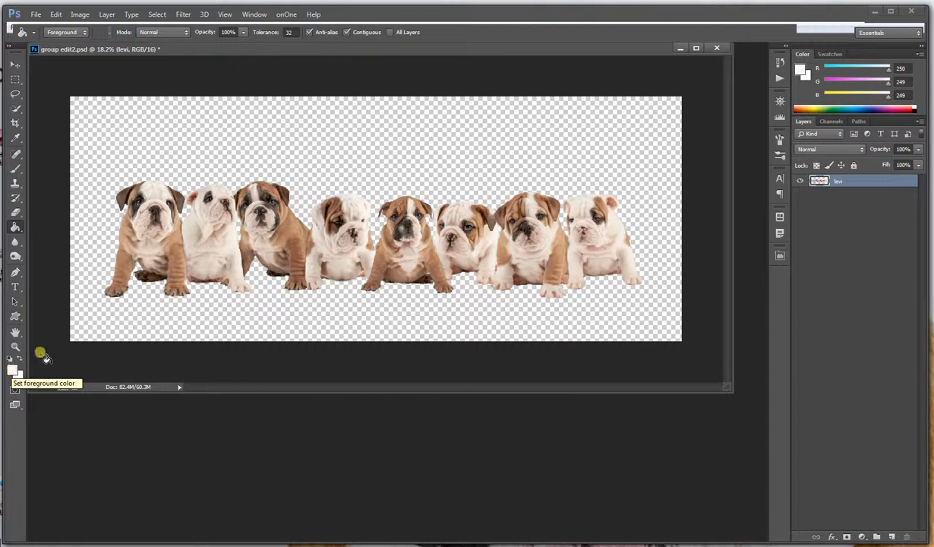
left_click(85, 301)
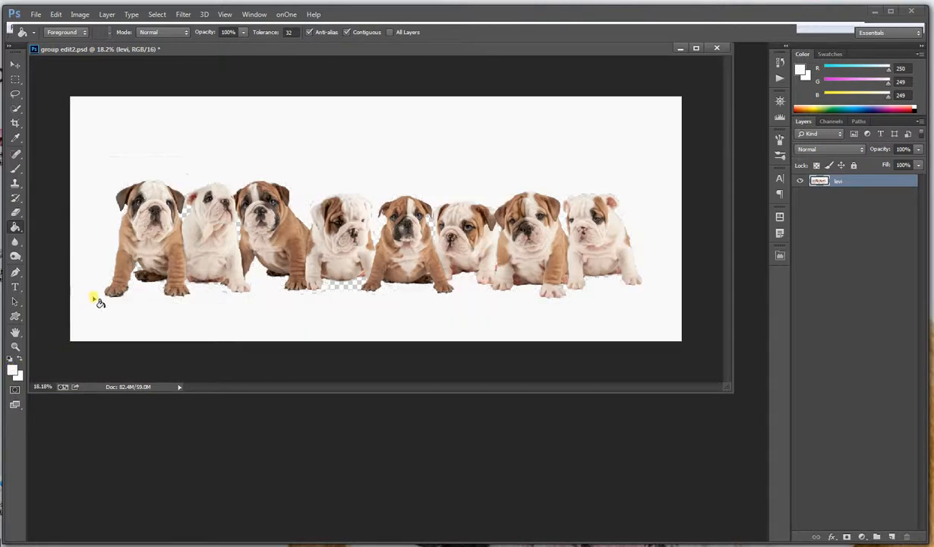
left_click(59, 14)
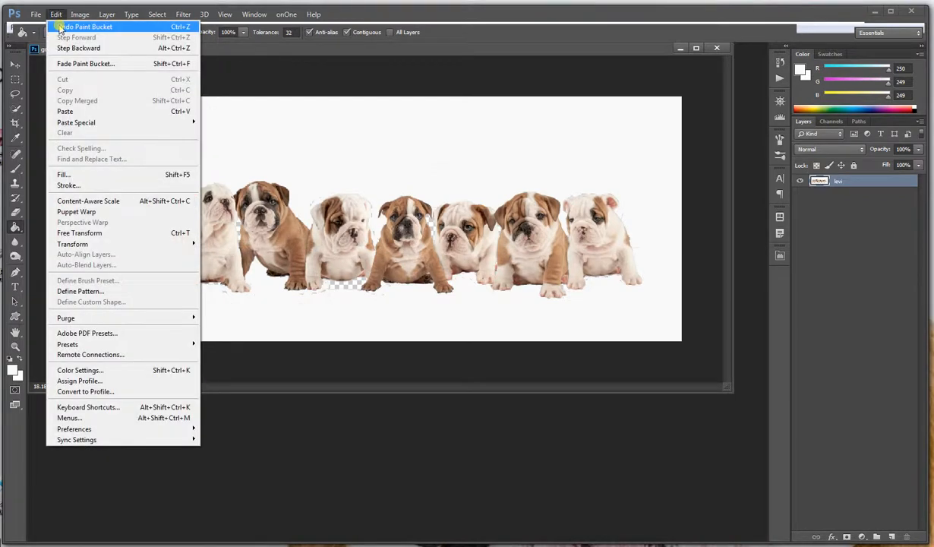
left_click(60, 25)
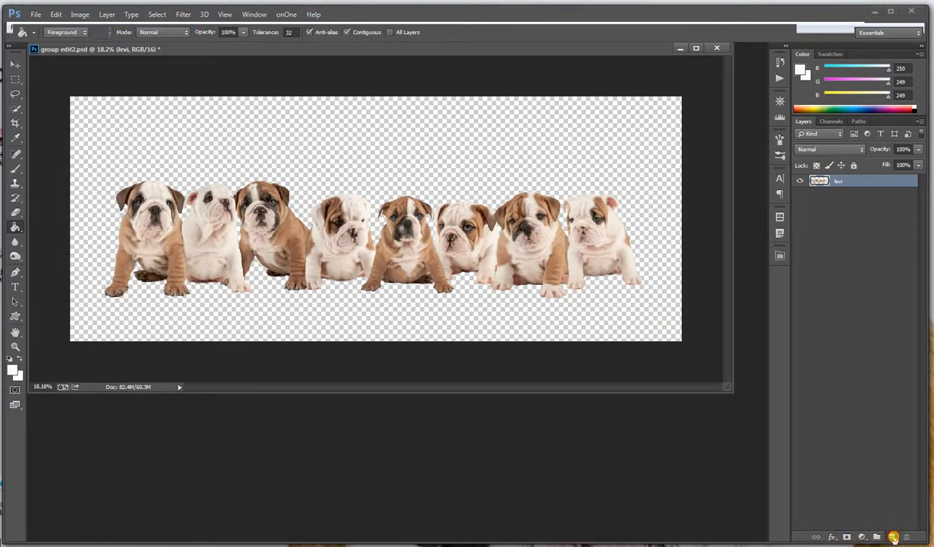
Add a new layer filled with the white foreground color and send it behind the merged puppy layer
left_click(892, 536)
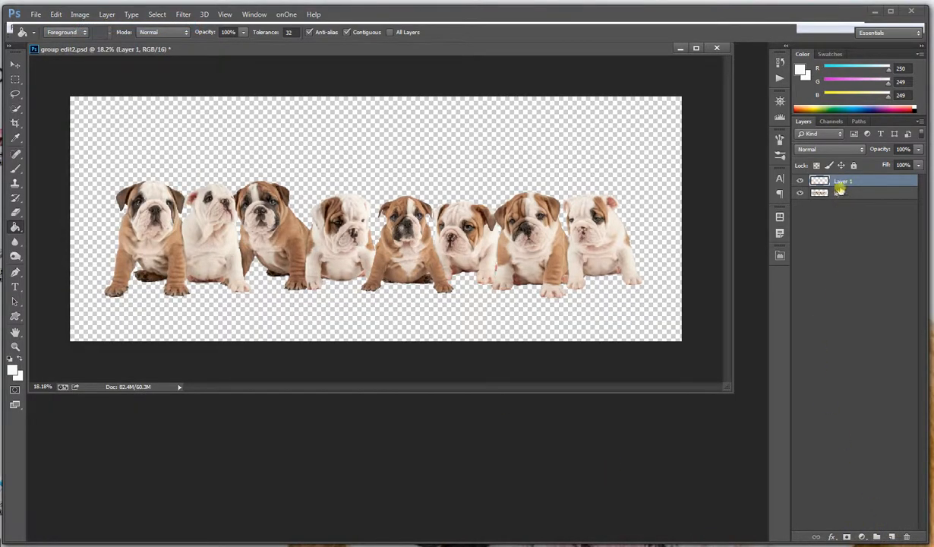
left_click(126, 304)
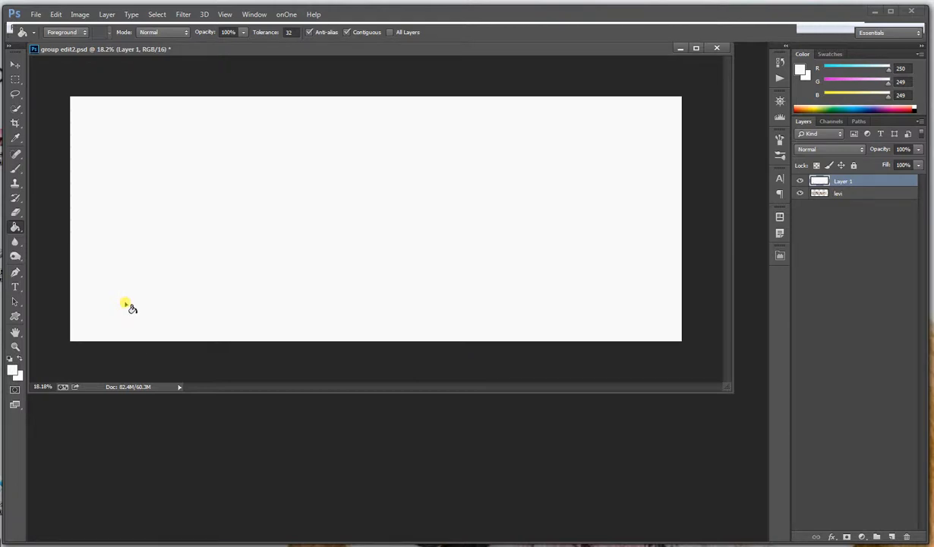
left_click(107, 14)
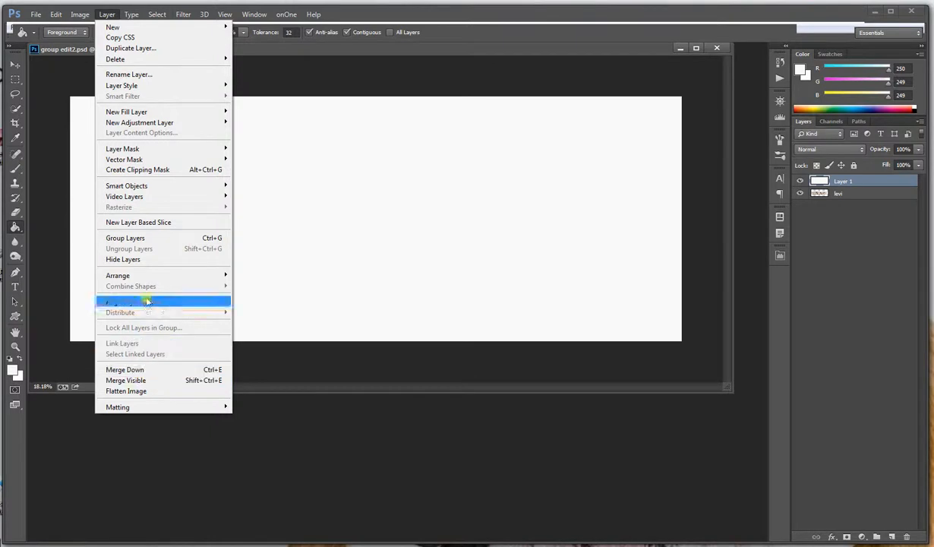
mouse_move(146, 274)
left_click(286, 308)
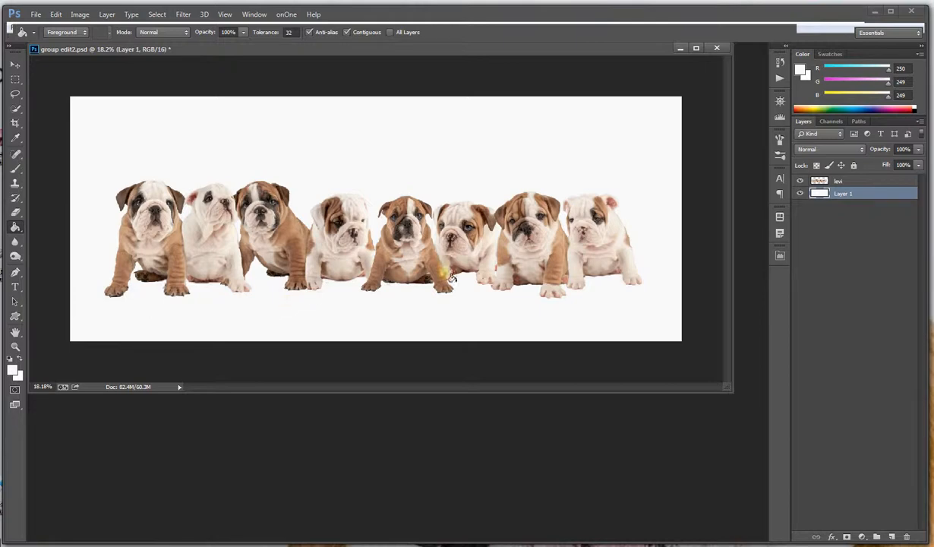
Move the merged puppy layer straight down so the puppies sit close to the lower edge of the canvas
left_click(847, 180)
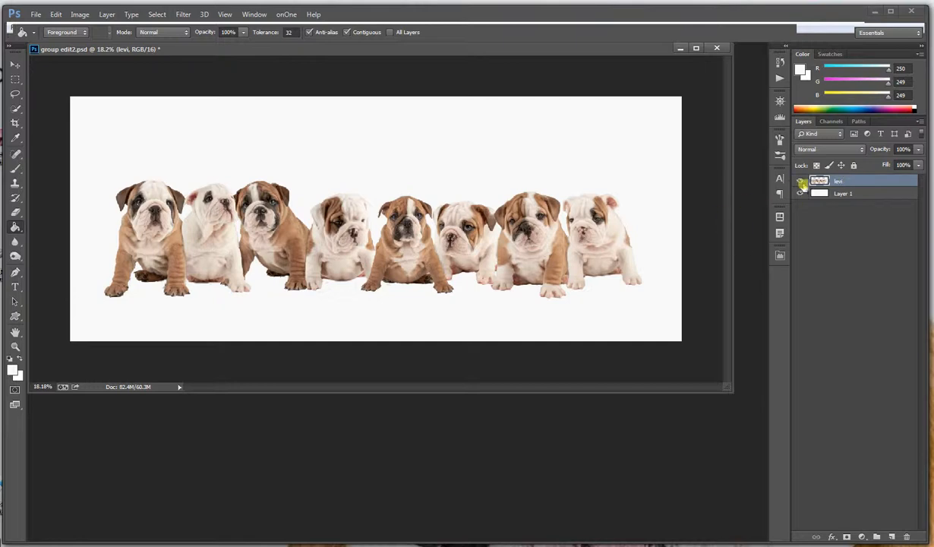
left_click(15, 64)
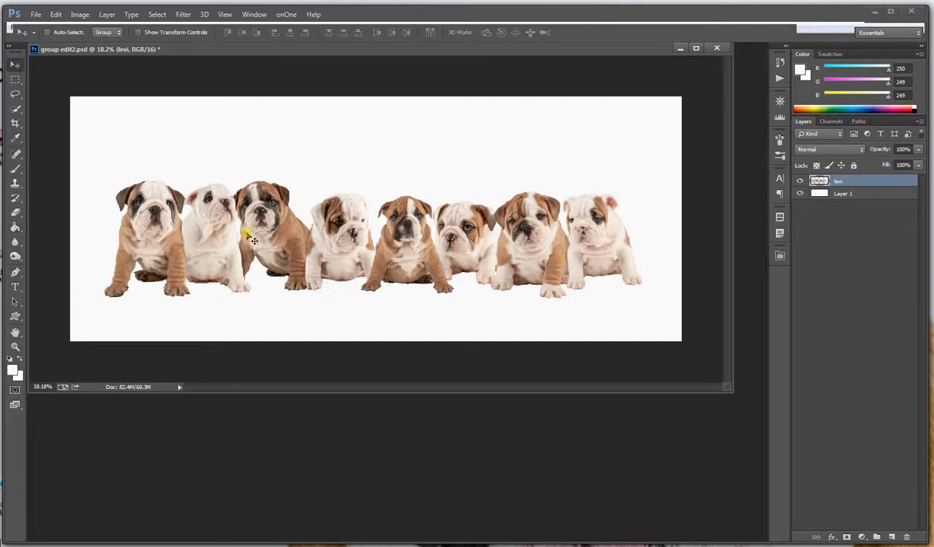
left_click_drag(240, 228, 249, 260)
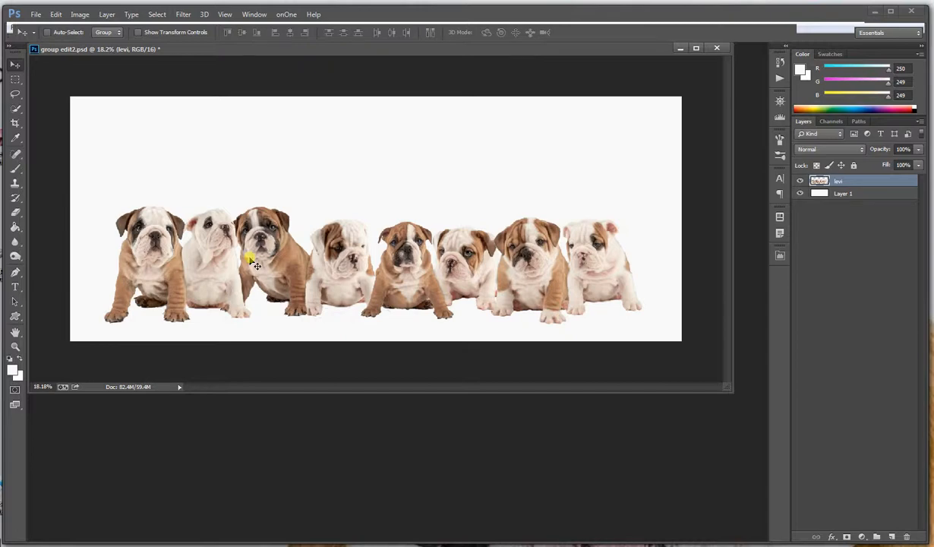
Load the SS-eyelashes brush set in place of the current brushes
left_click(844, 194)
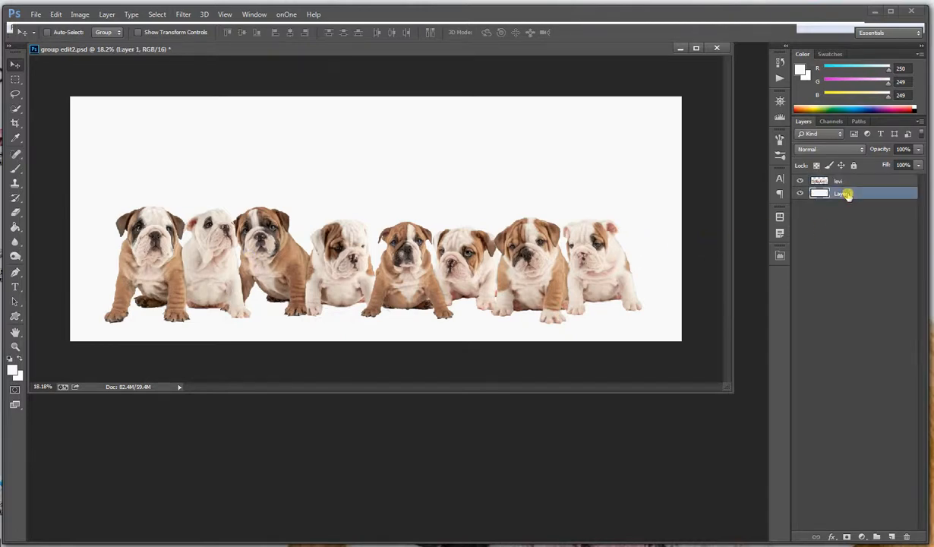
left_click(15, 256)
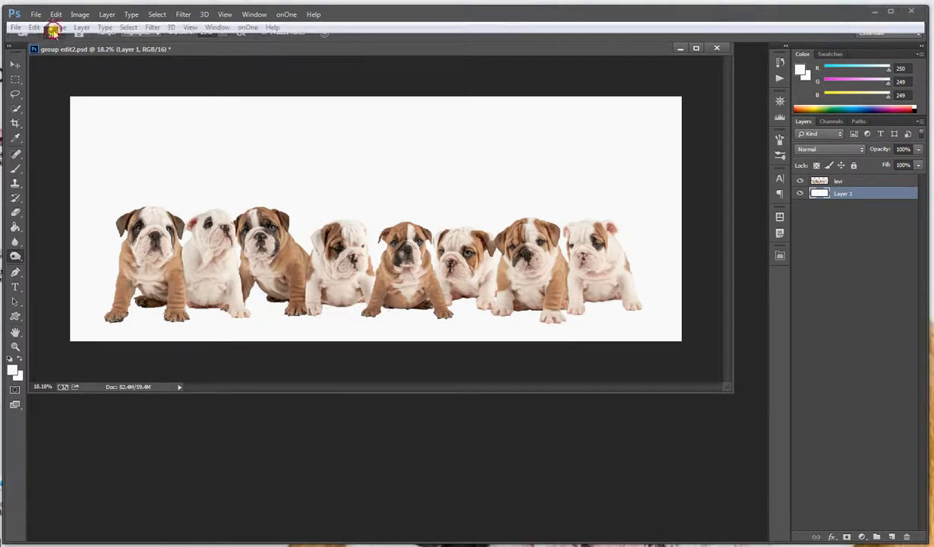
left_click(53, 33)
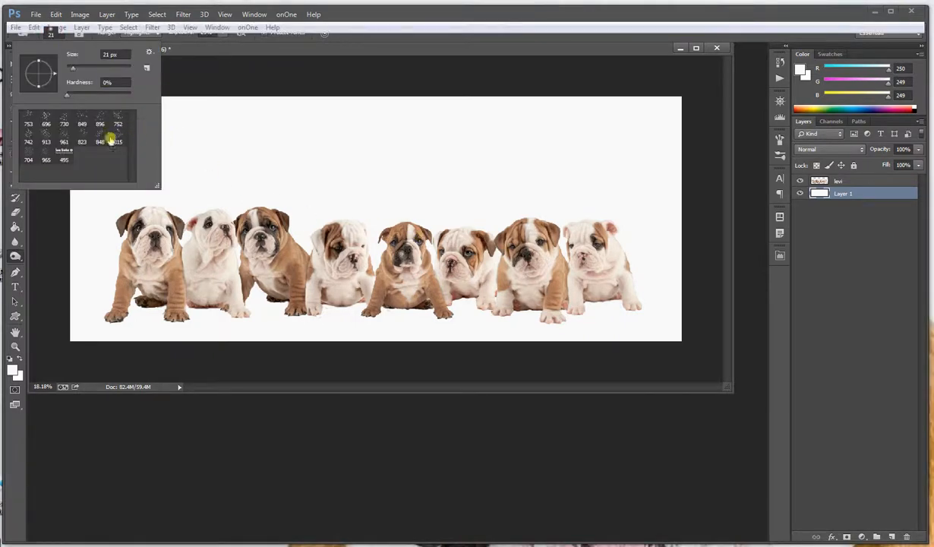
left_click(148, 52)
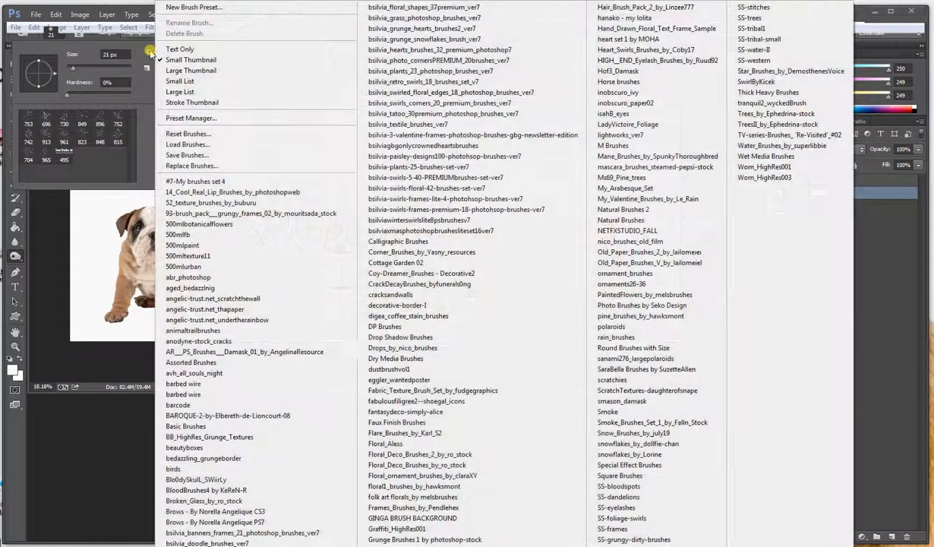
left_click(238, 278)
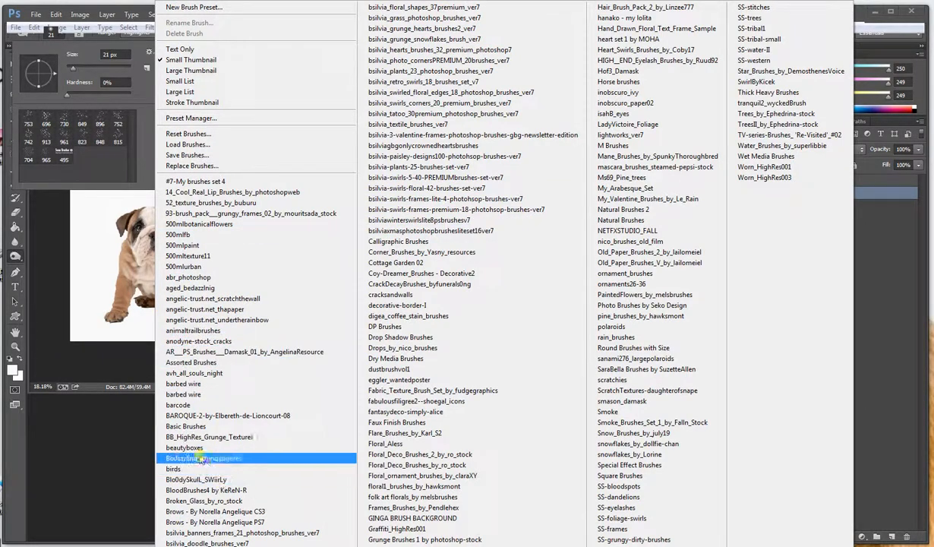
left_click(178, 405)
left_click(189, 426)
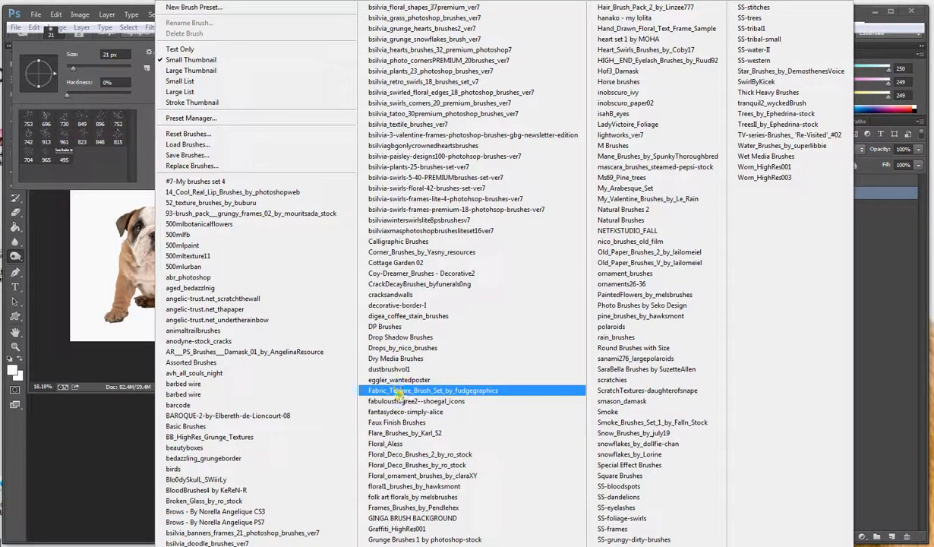
left_click(619, 507)
left_click(427, 215)
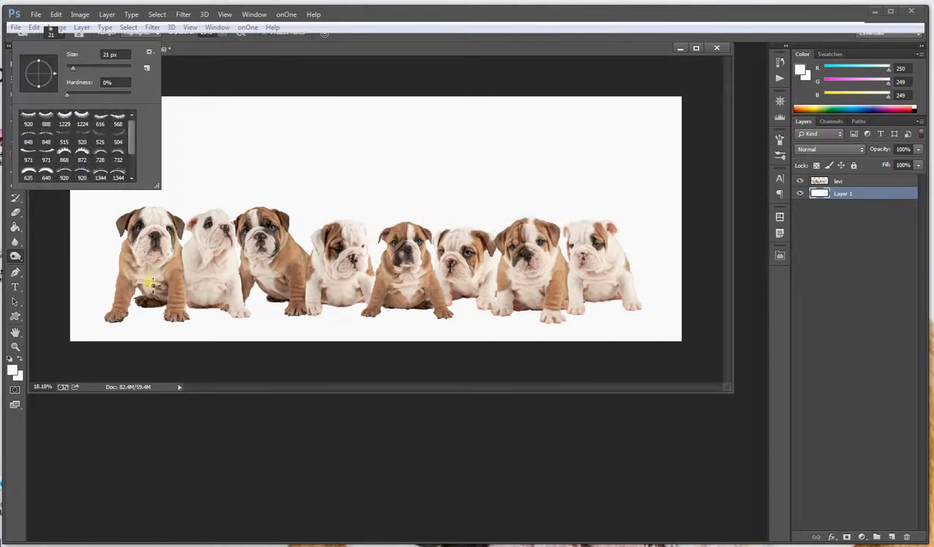
Set the foreground color to near-black 040404 and add a new layer above the white background layer
left_click(13, 371)
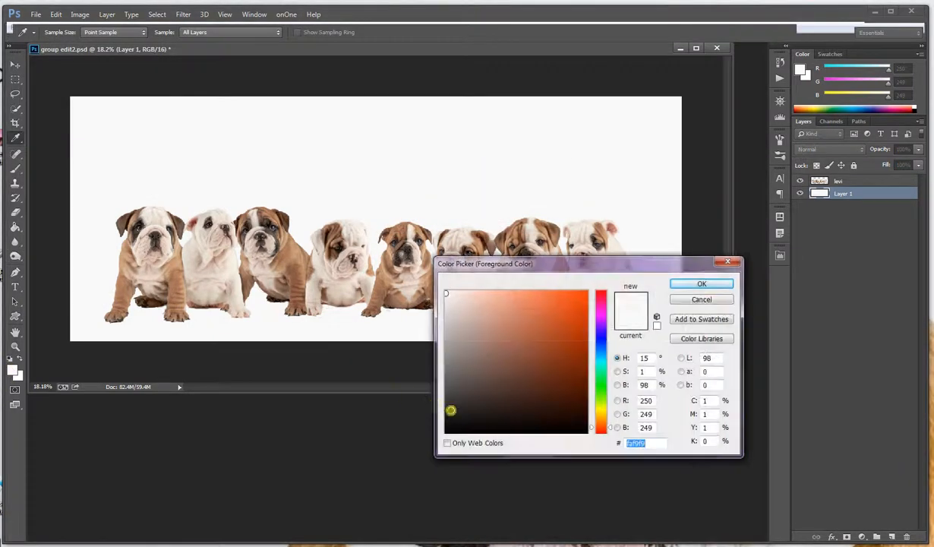
left_click(447, 430)
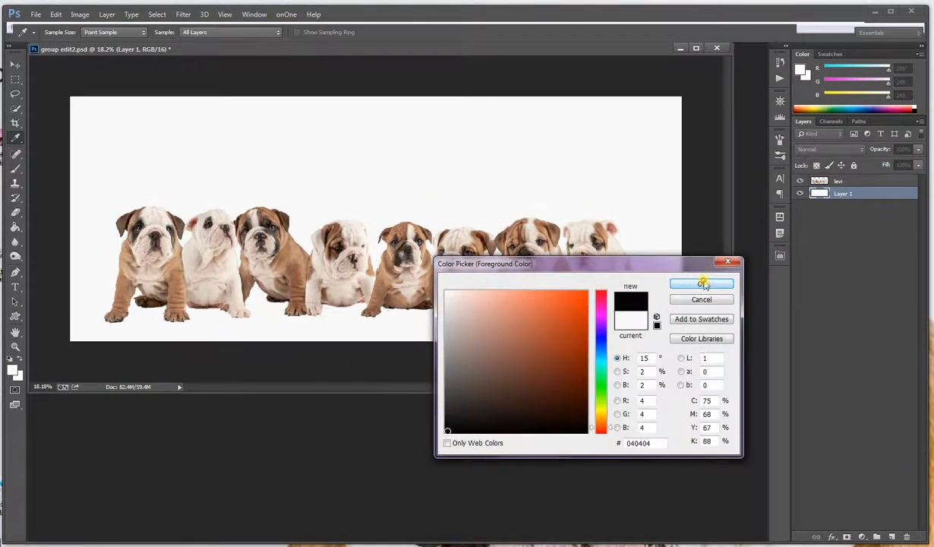
left_click(701, 283)
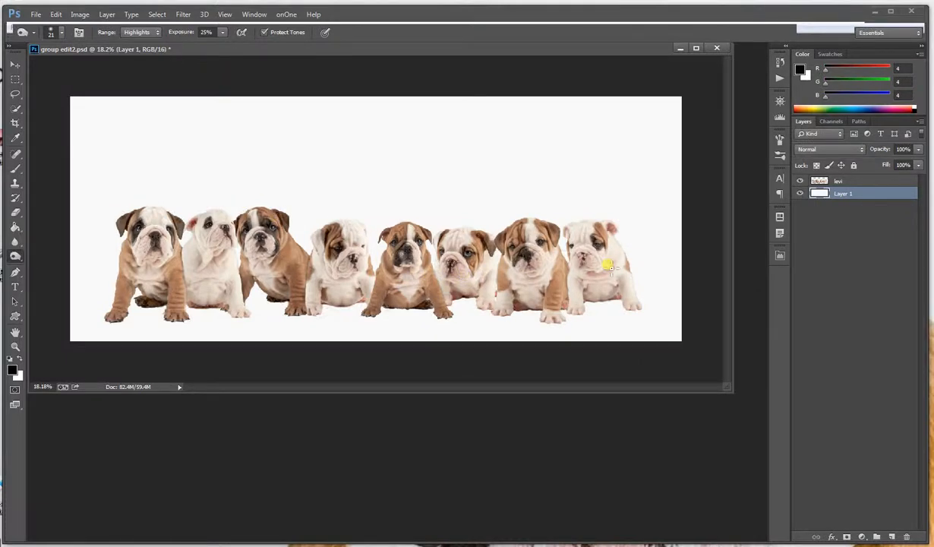
left_click(891, 535)
Stamp the 856 eyelash brush at 111 px over the fourth puppy's eye on the white side and bring that layer to the top
scroll(265, 172, "up", 3)
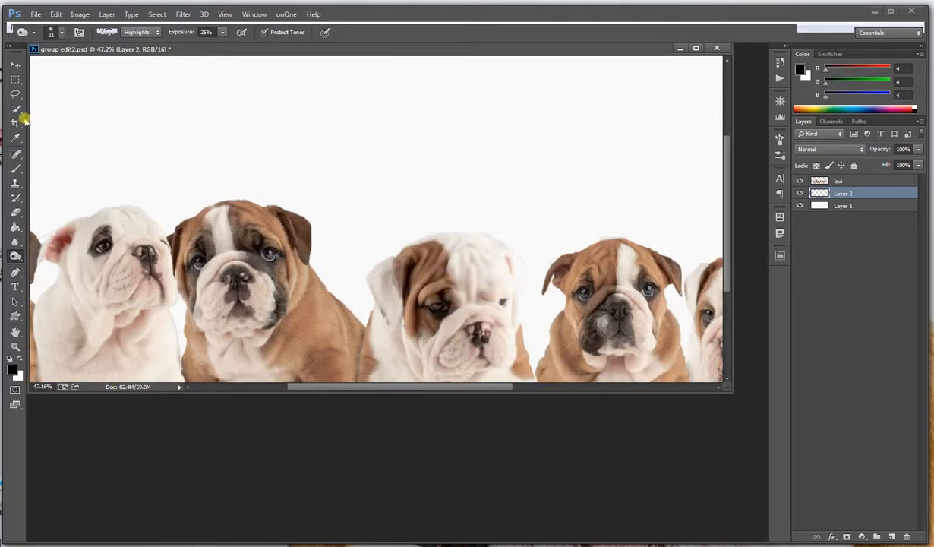
left_click(17, 170)
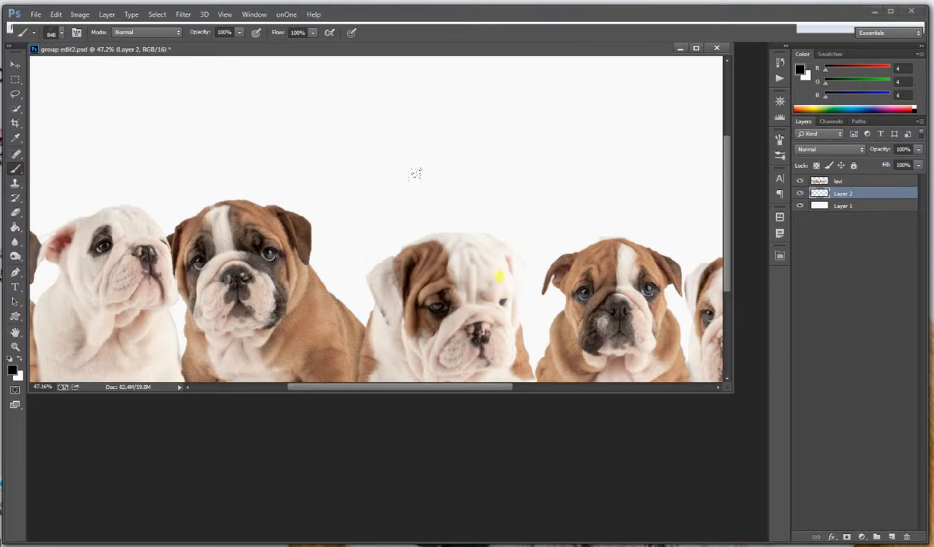
left_click(55, 32)
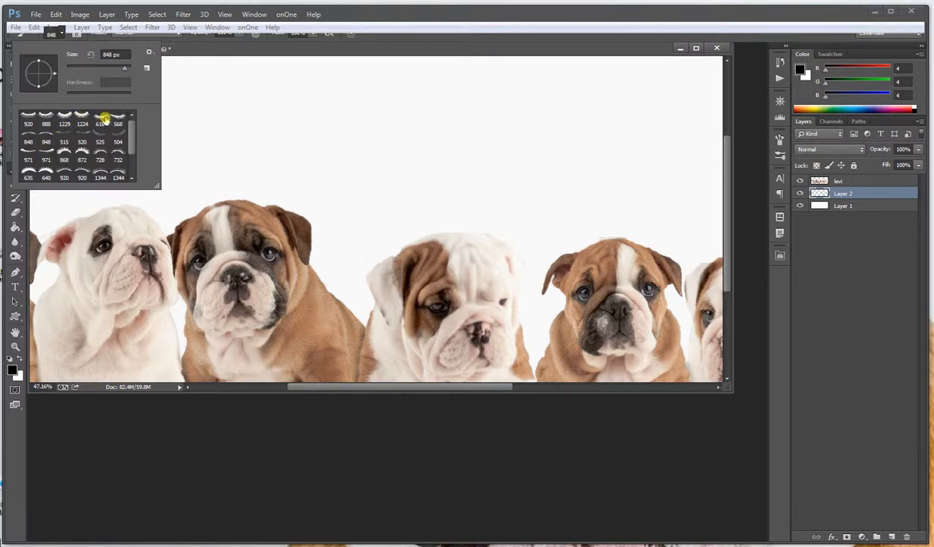
scroll(127, 144, "down", 2)
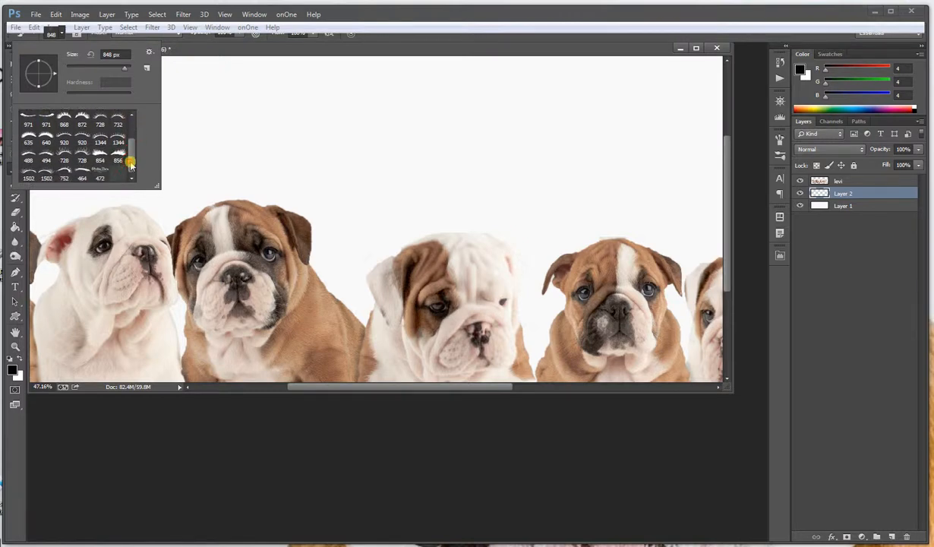
left_click(118, 154)
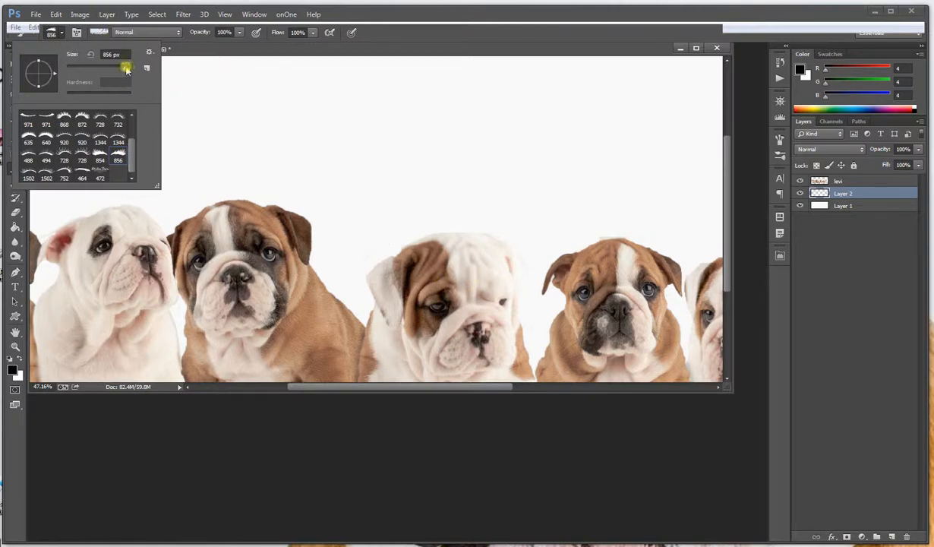
left_click_drag(126, 68, 86, 68)
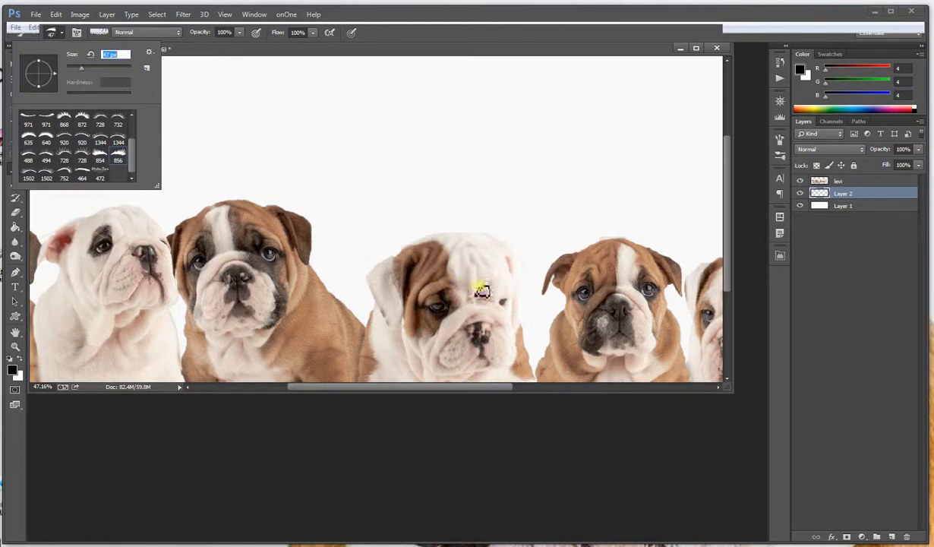
left_click_drag(92, 68, 100, 67)
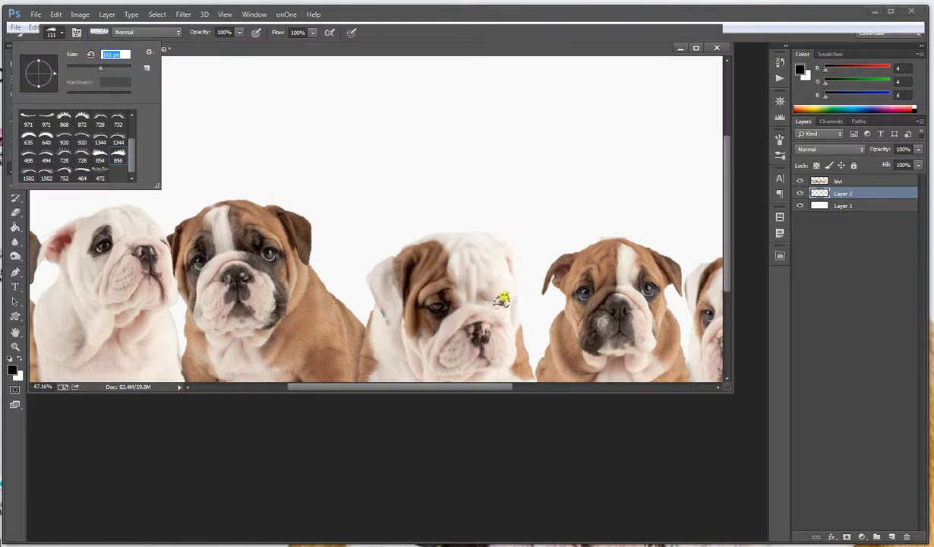
key("Return")
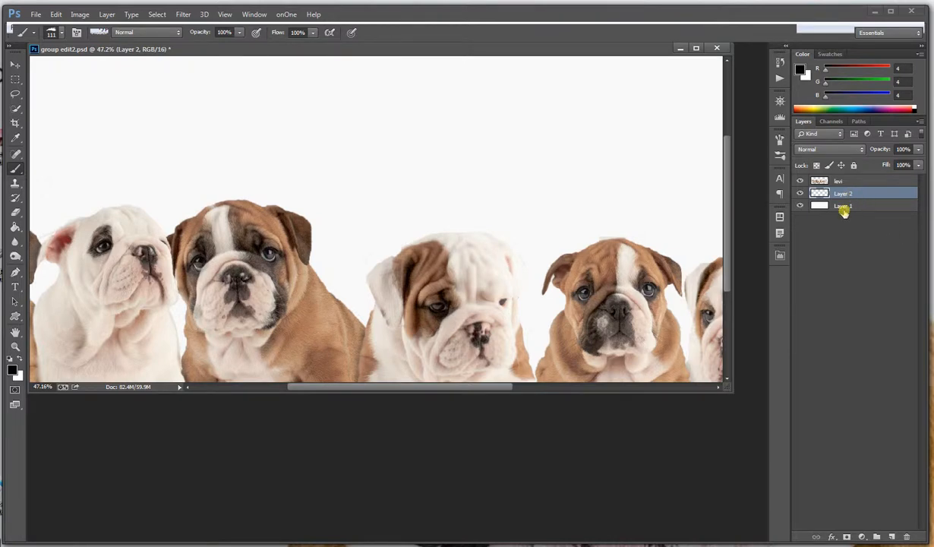
left_click_drag(843, 196, 844, 181)
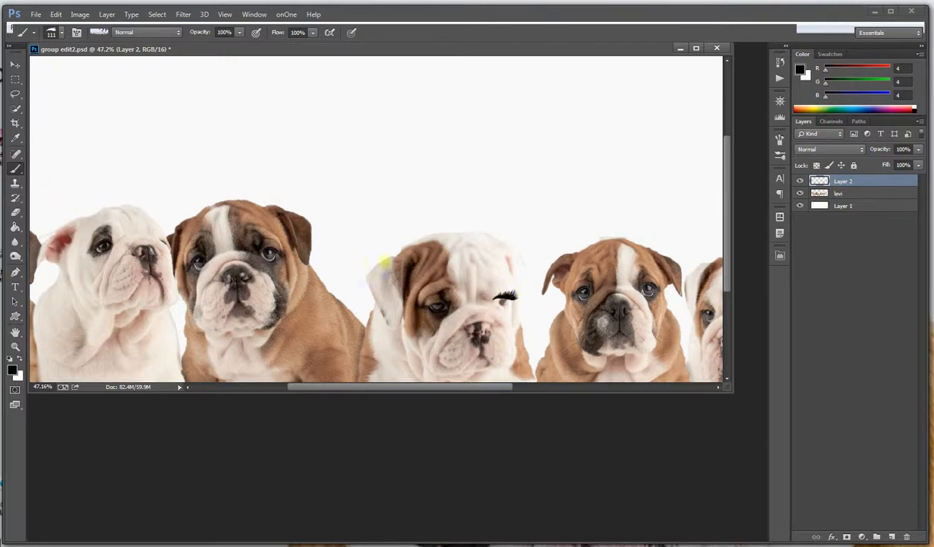
Scale the eyelash to about 65% width and 88% height, and move it slightly down and outward over the puppy's eye
left_click(16, 67)
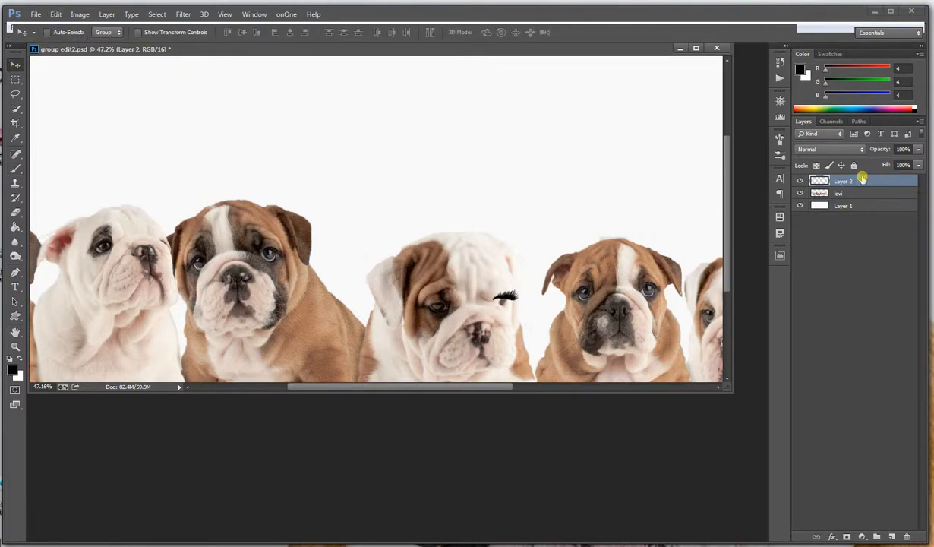
left_click(57, 14)
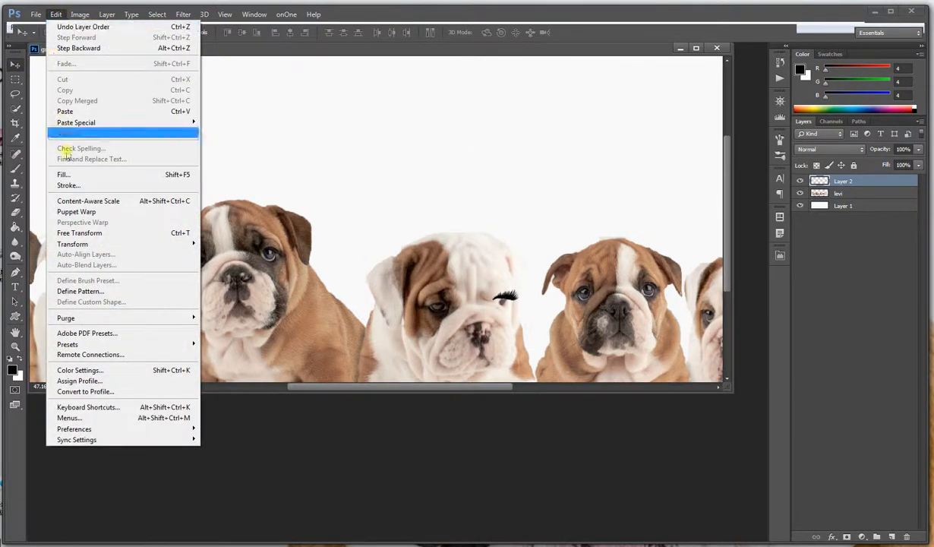
mouse_move(92, 243)
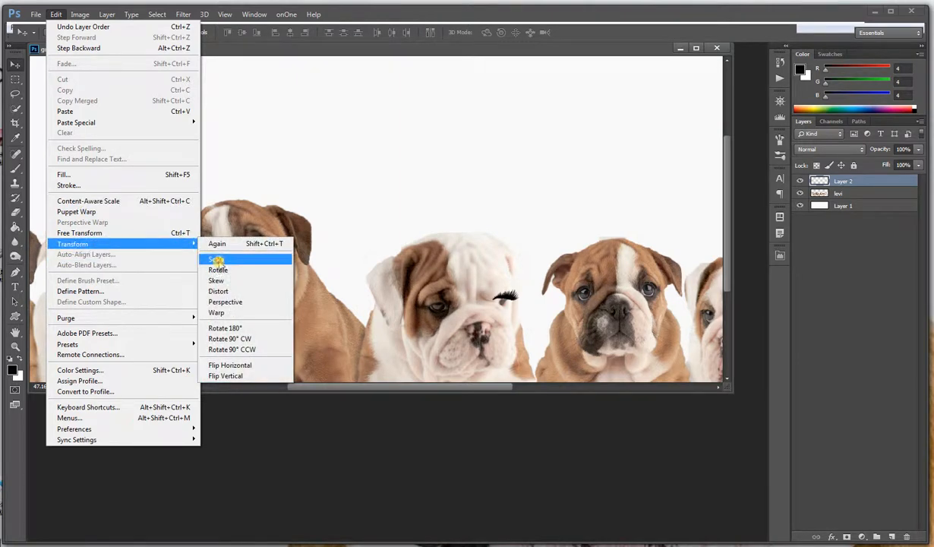
left_click(219, 257)
left_click_drag(518, 302, 505, 294)
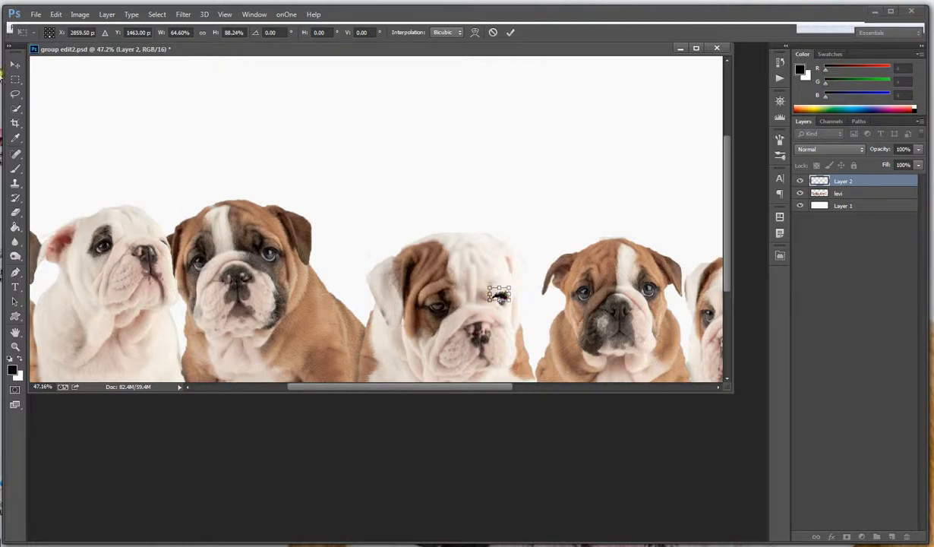
left_click(15, 79)
left_click(427, 212)
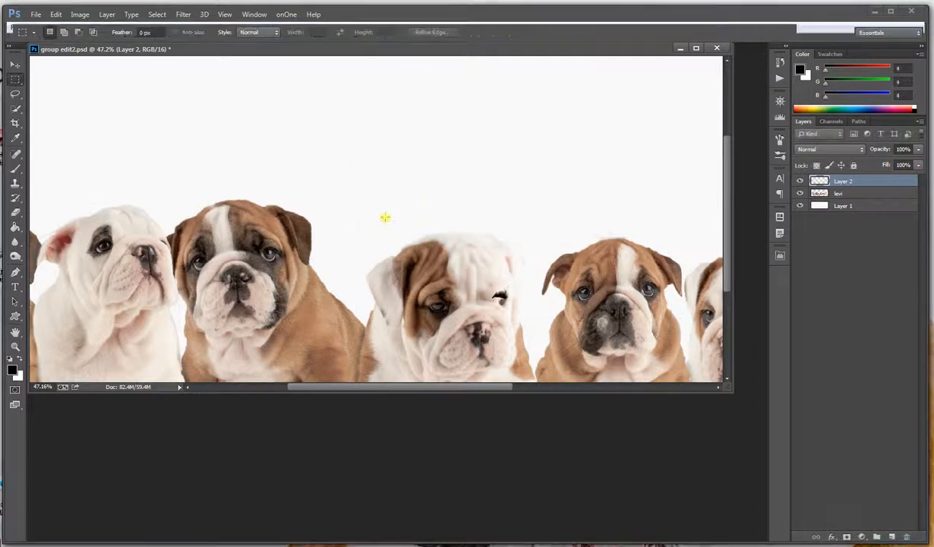
left_click(15, 65)
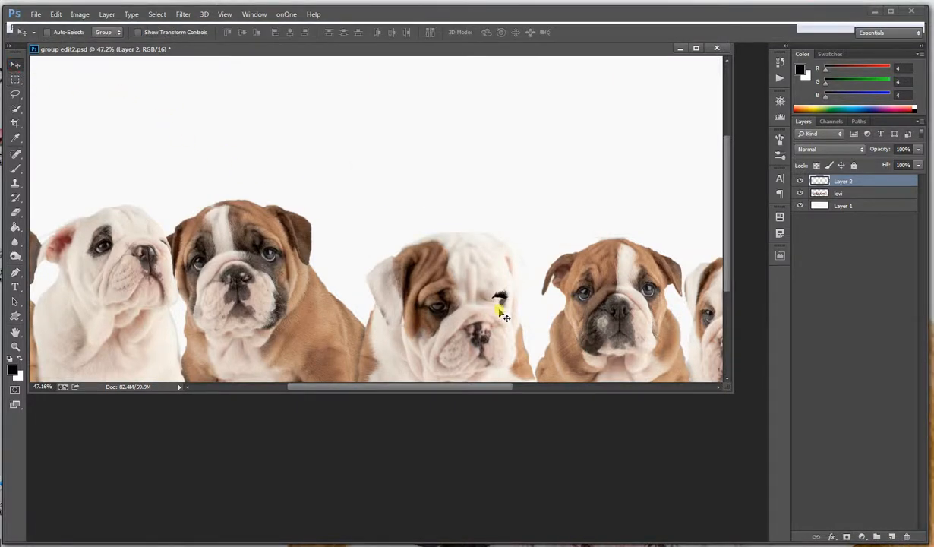
left_click_drag(501, 295, 507, 298)
Scale the eyelash down further to about 77% width and 87% height so it fits the eye
scroll(539, 342, "up", 5)
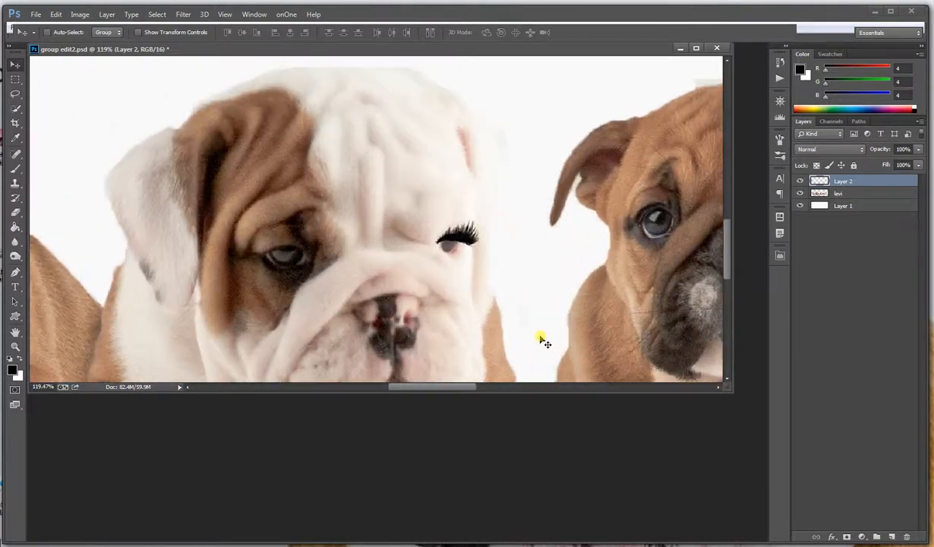
left_click(55, 14)
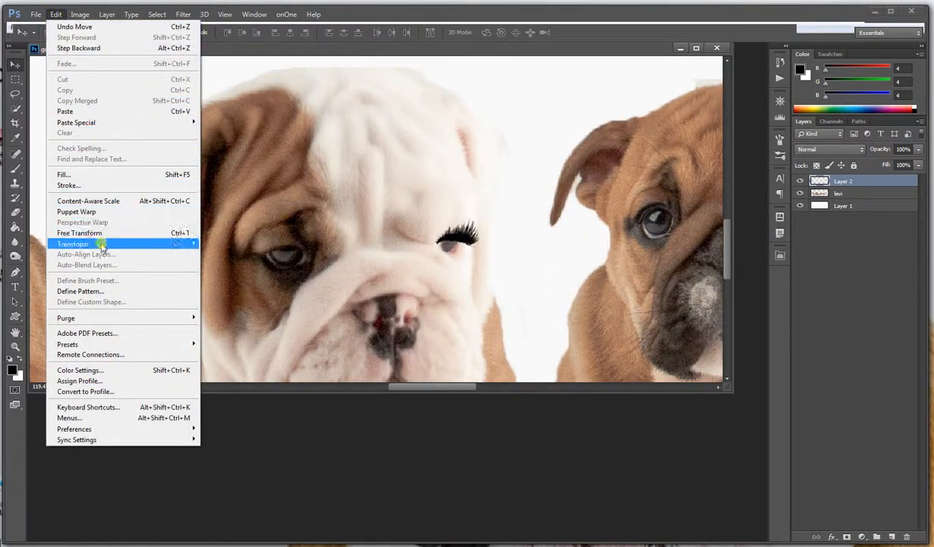
mouse_move(98, 244)
left_click(293, 261)
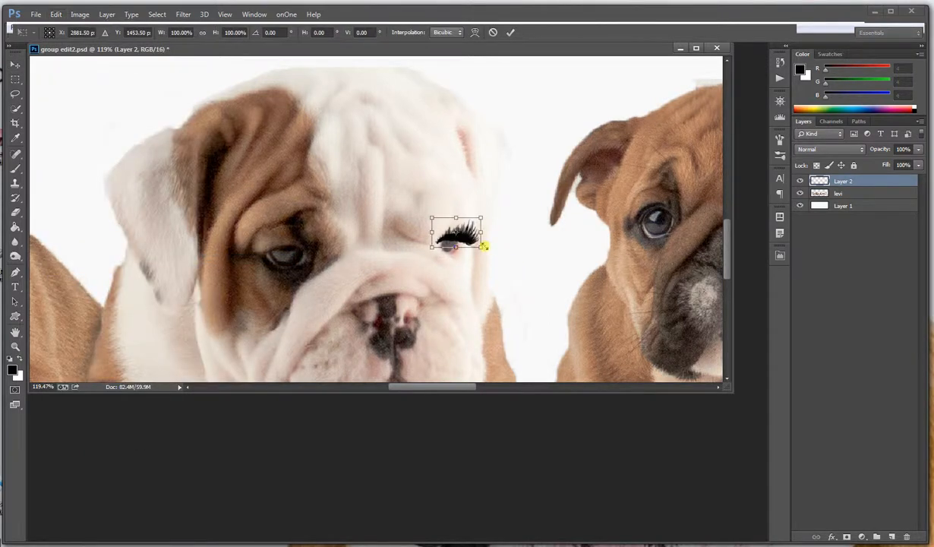
left_click_drag(483, 246, 471, 243)
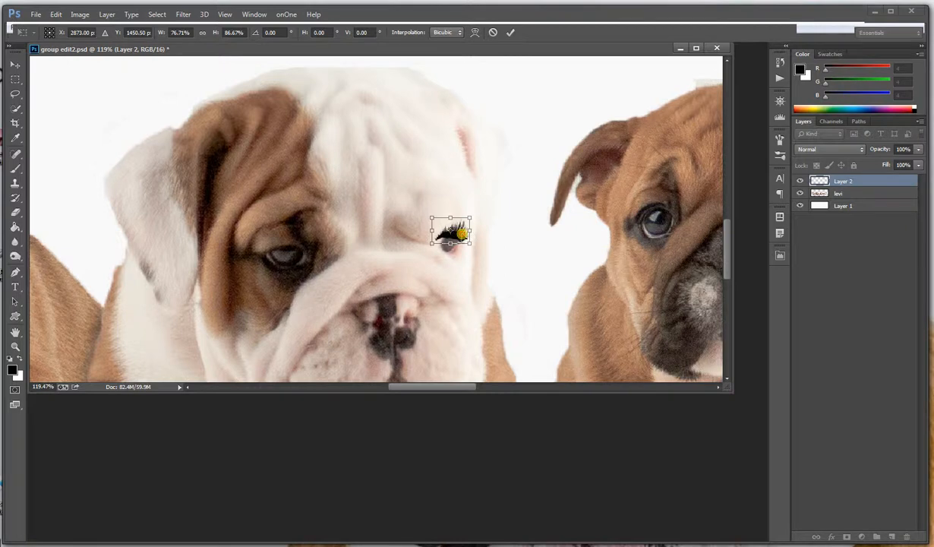
key("Return")
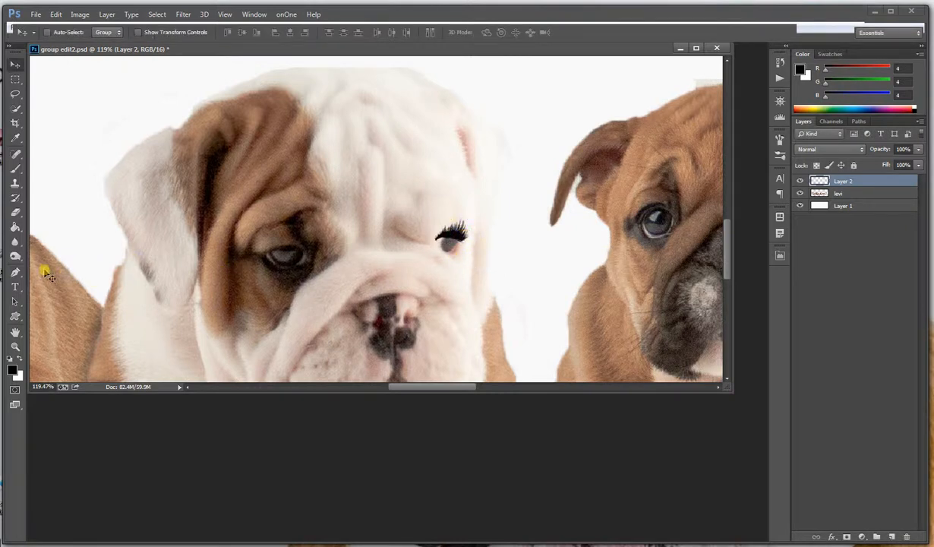
Erase the inner corner of the eyelash with the Eraser
left_click(15, 214)
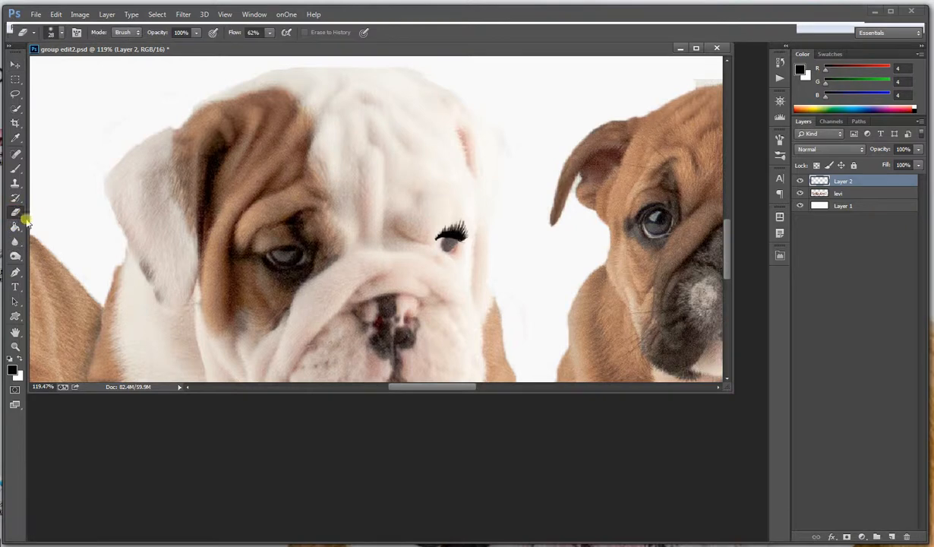
left_click(430, 231)
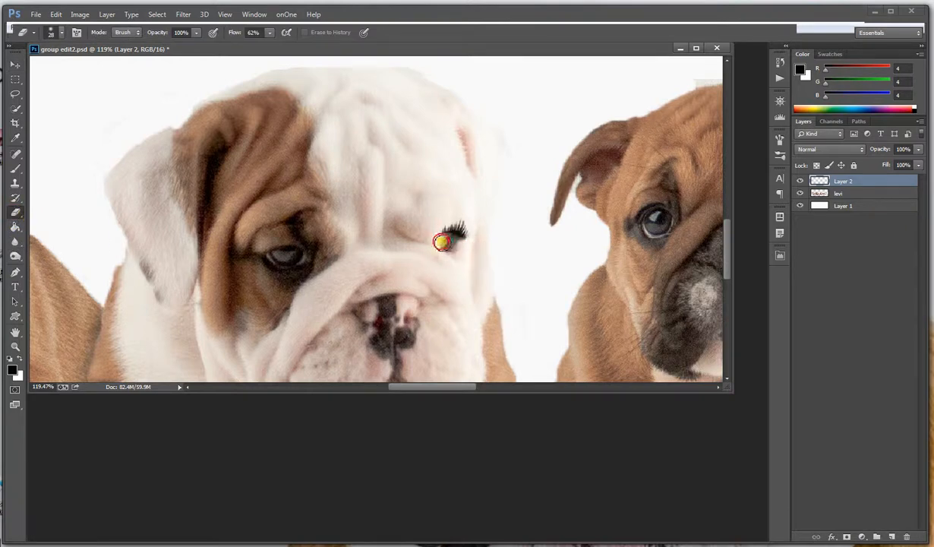
scroll(498, 269, "down", 2)
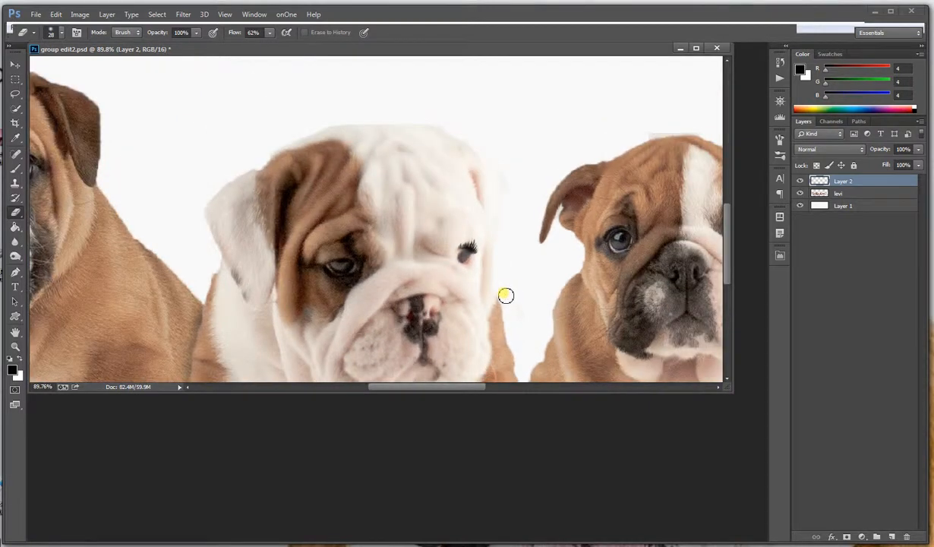
Rotate the eyelash about 26 degrees counter-clockwise and nudge it slightly down over the white puppy's eye
left_click(55, 14)
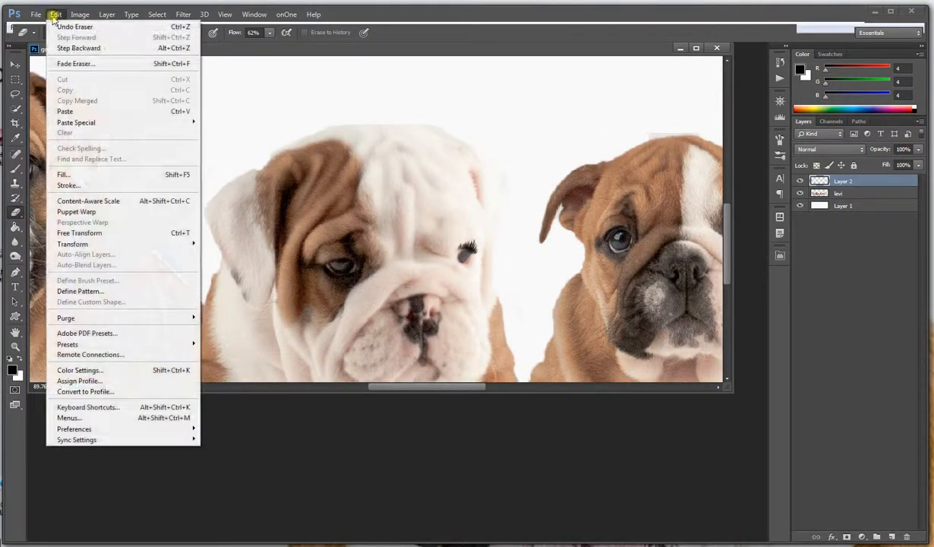
mouse_move(125, 244)
left_click(218, 270)
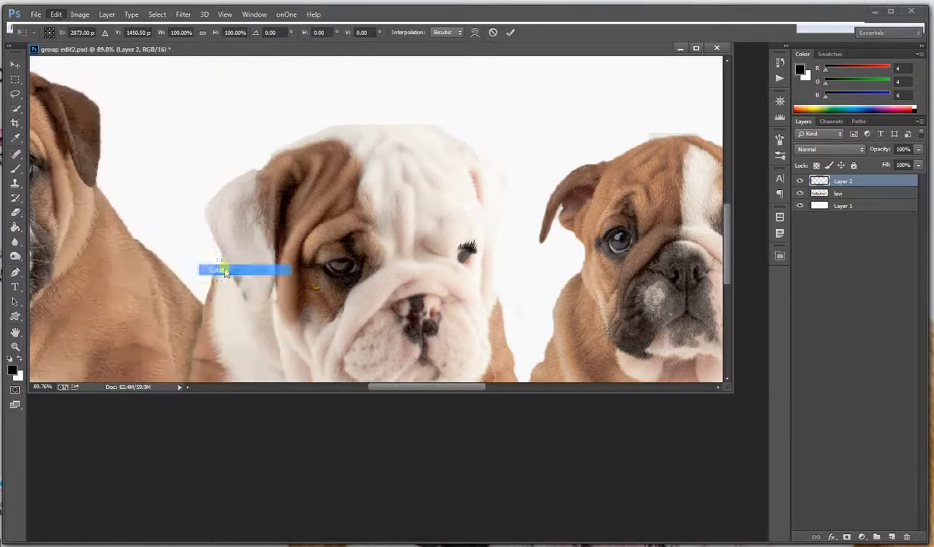
left_click_drag(428, 252, 457, 258)
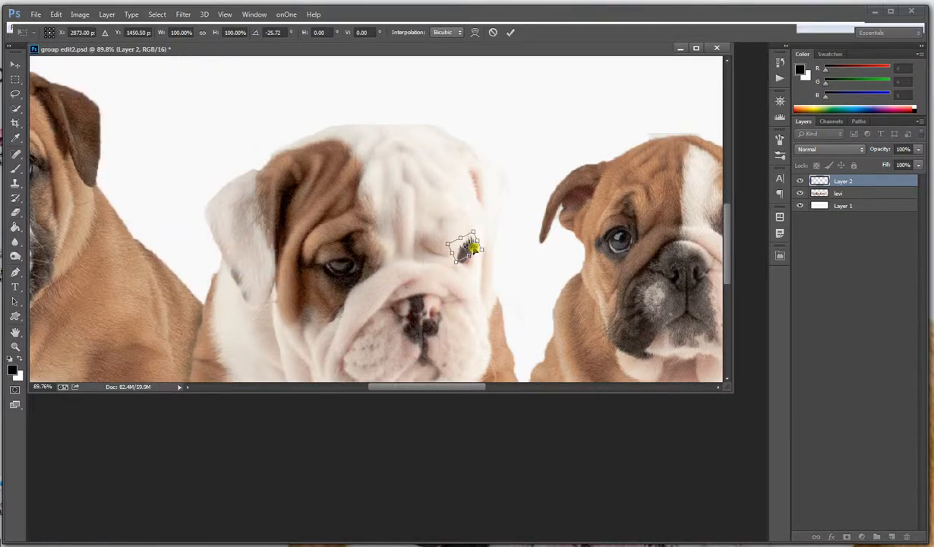
key("Return")
key("e")
left_click(15, 64)
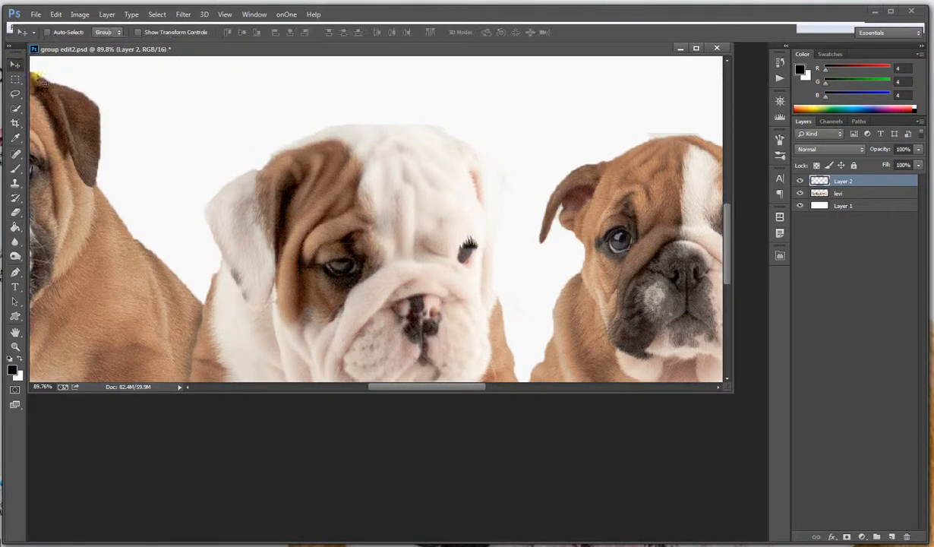
left_click_drag(467, 242, 466, 246)
Merge the eyelash layer down into the puppies' layer
scroll(486, 281, "down", 5)
scroll(488, 292, "up", 3)
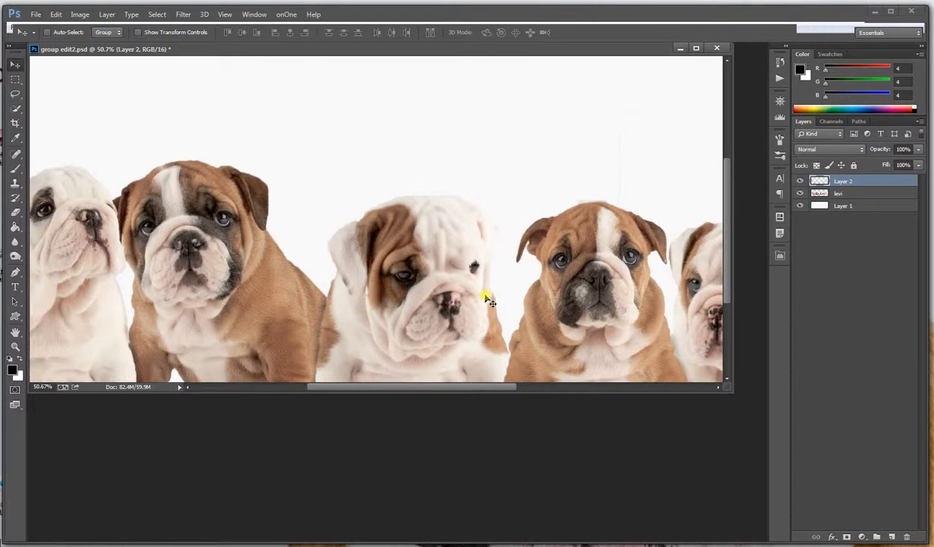
key("ctrl+e")
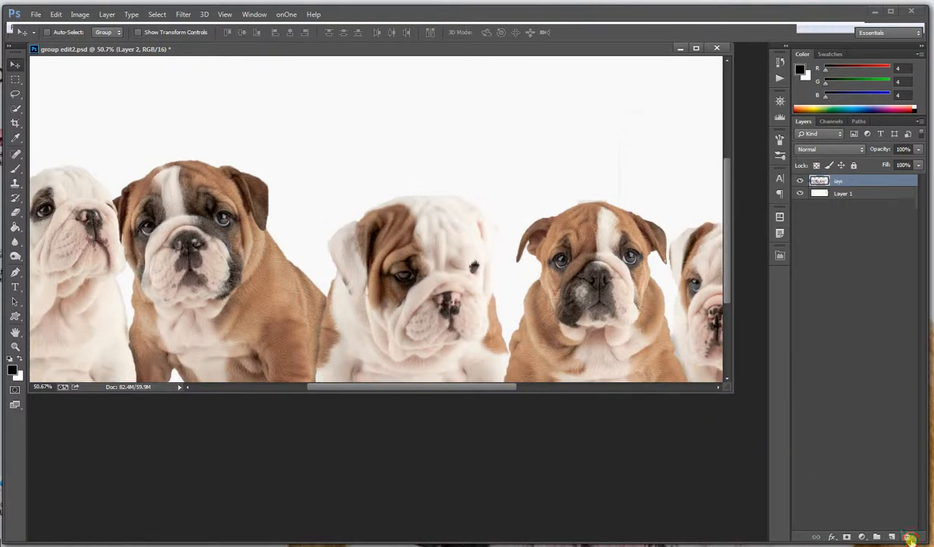
Select the white background layer and, for the Burn tool, replace the current brushes with the Basic Brushes set
scroll(535, 315, "down", 5)
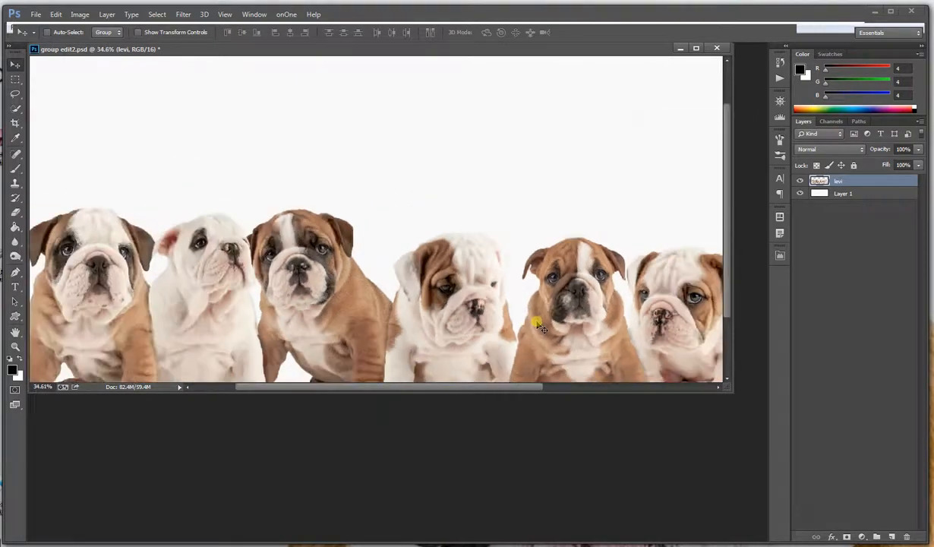
scroll(535, 323, "down", 2)
scroll(532, 324, "up", 3)
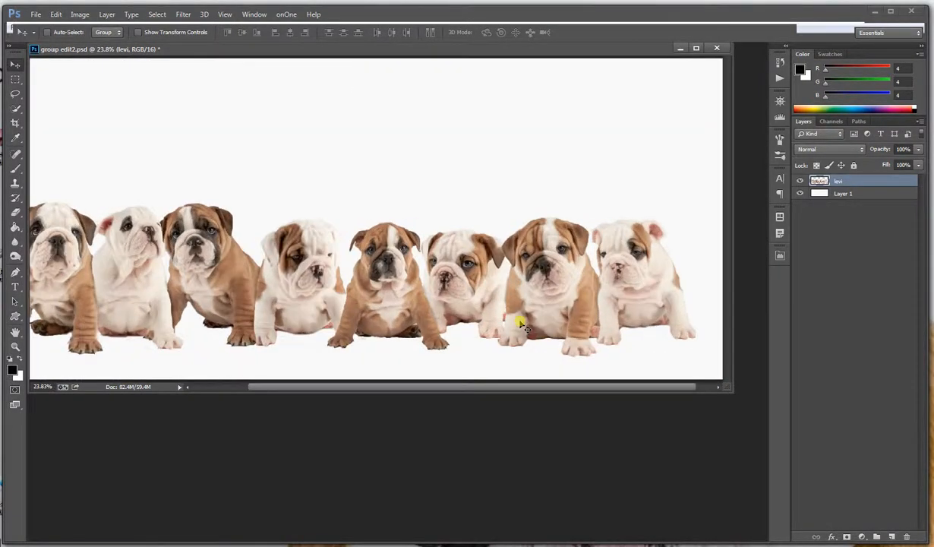
scroll(521, 325, "down", 3)
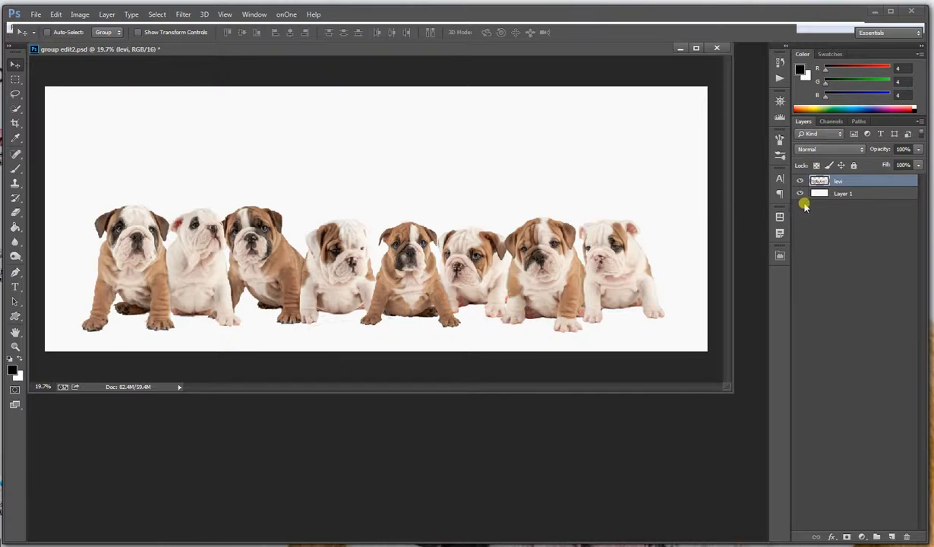
left_click(847, 193)
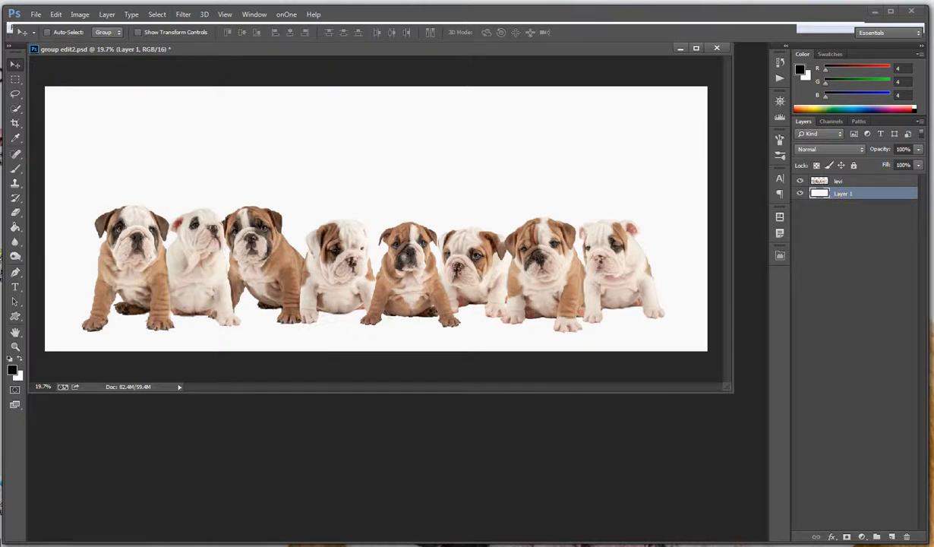
left_click(15, 257)
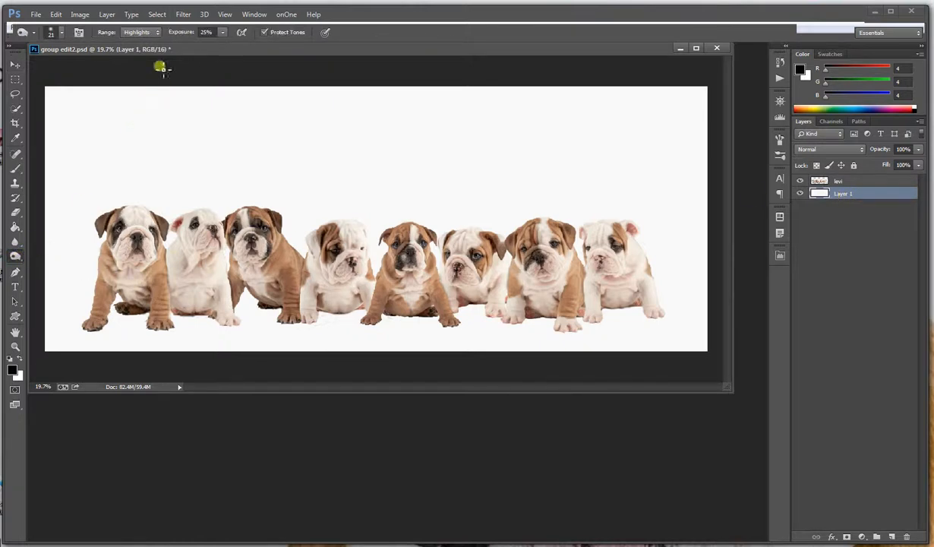
left_click(53, 32)
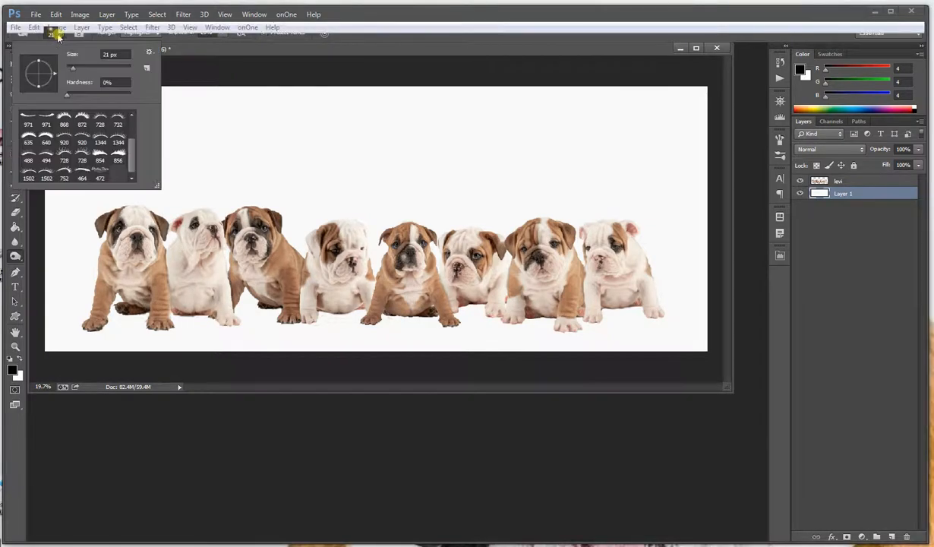
left_click(149, 51)
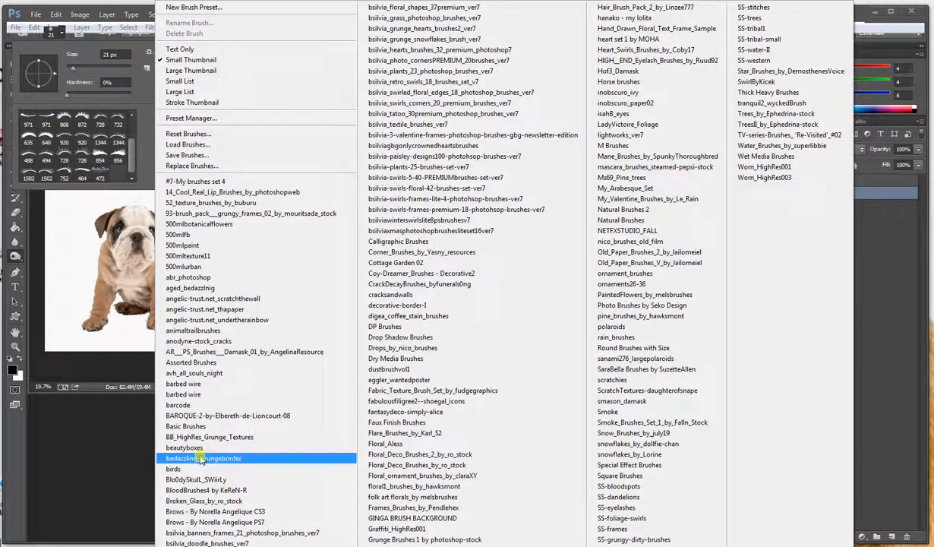
left_click(194, 426)
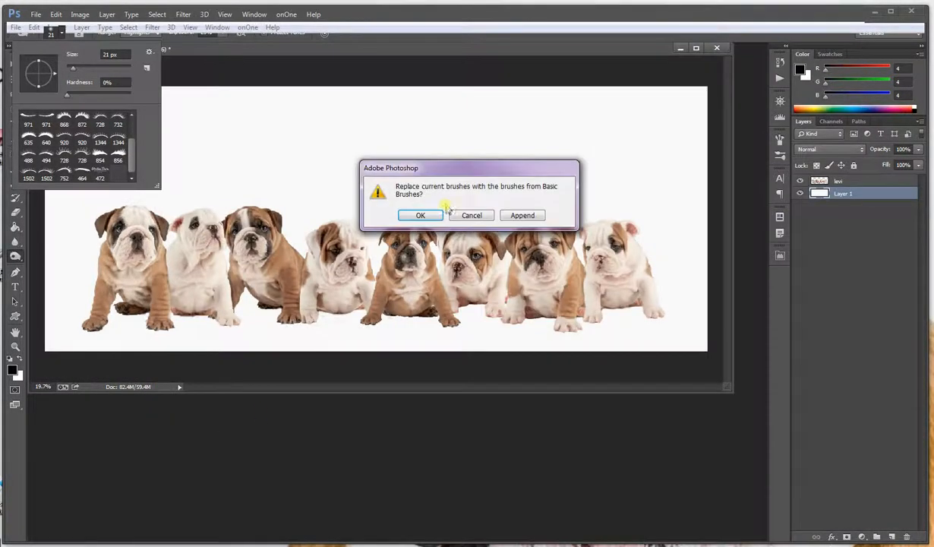
left_click(422, 216)
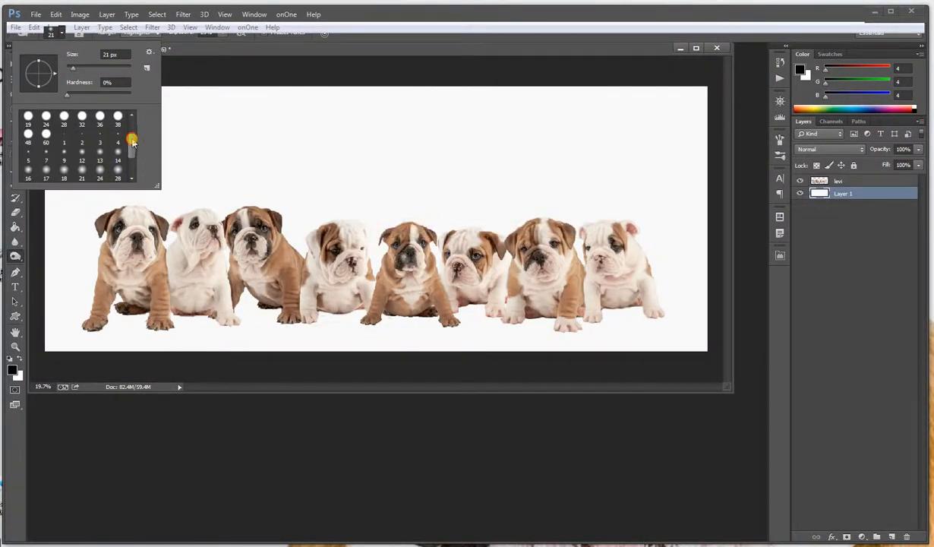
Burn shadows on the background beneath the first three puppies with a soft round 198 px brush at 0% hardness
left_click_drag(132, 142, 122, 175)
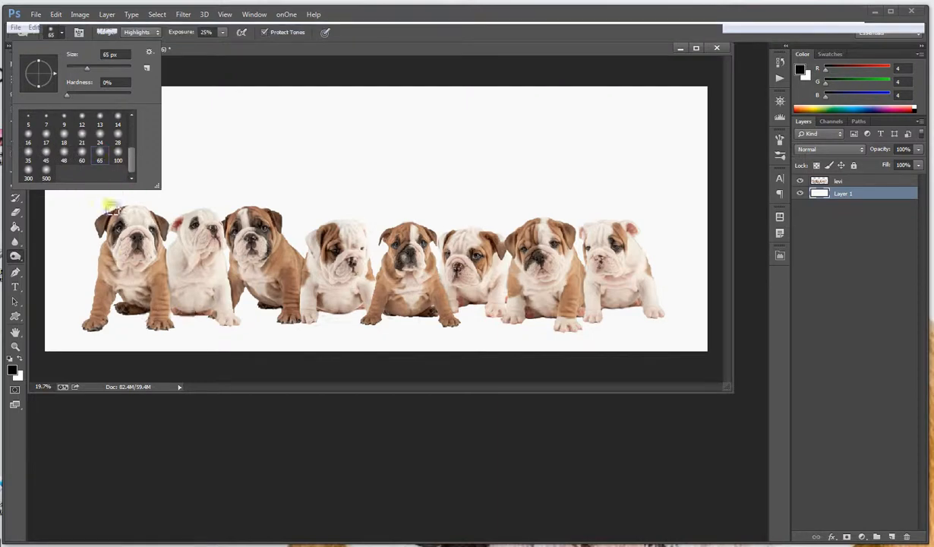
left_click(119, 157)
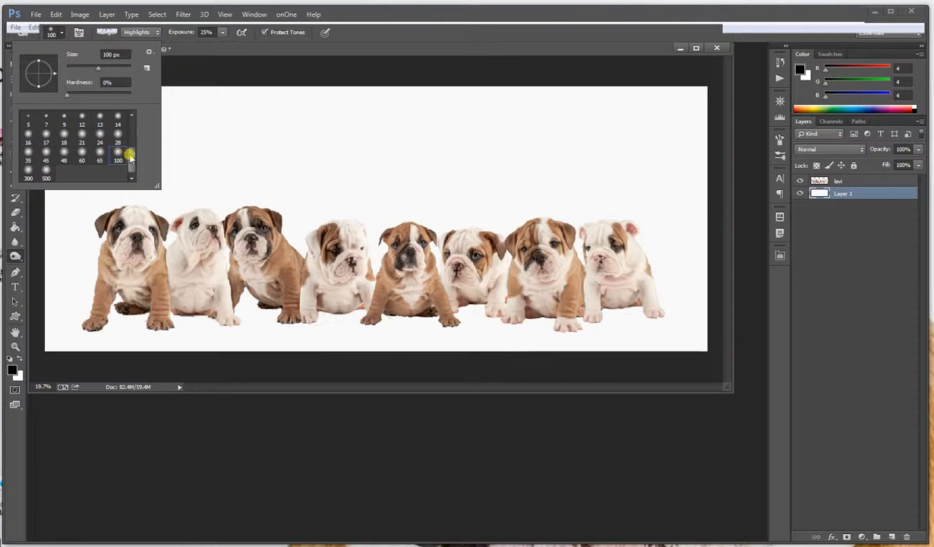
left_click(28, 169)
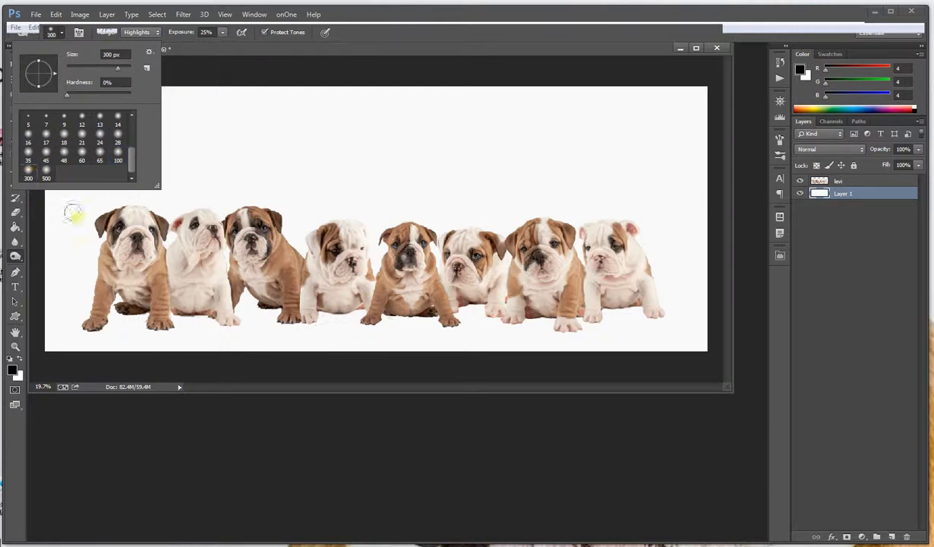
left_click(119, 161)
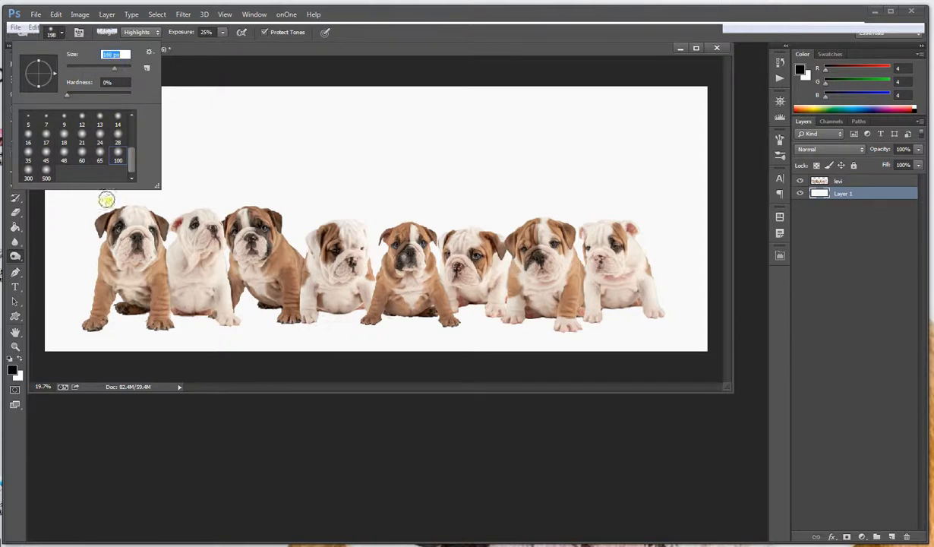
left_click(137, 311)
mouse_move(136, 311)
left_mouse_down()
mouse_move(101, 315)
mouse_move(100, 336)
mouse_move(109, 318)
mouse_move(91, 325)
mouse_move(111, 320)
mouse_move(94, 320)
mouse_move(125, 324)
mouse_move(140, 310)
mouse_move(113, 309)
mouse_move(215, 316)
mouse_move(207, 314)
mouse_move(245, 301)
mouse_move(279, 304)
left_mouse_up()
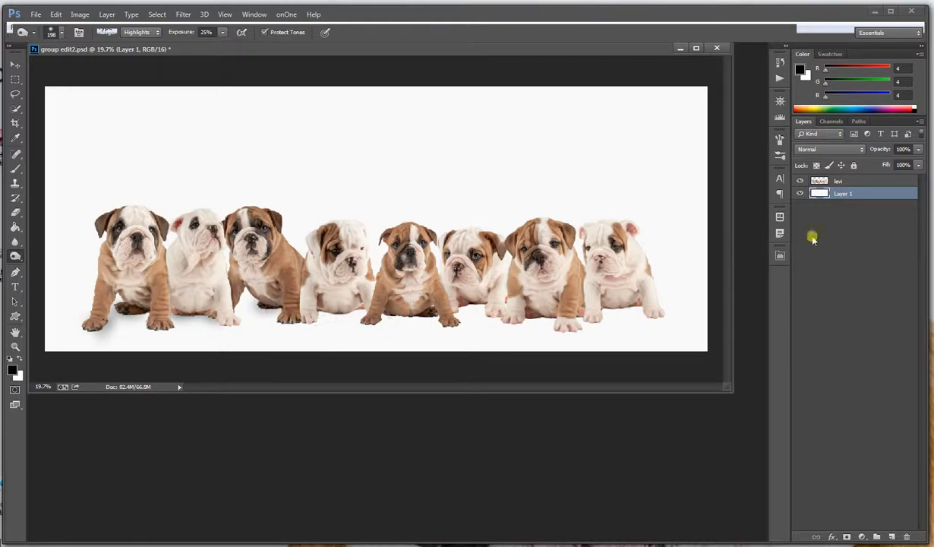
left_click(866, 183)
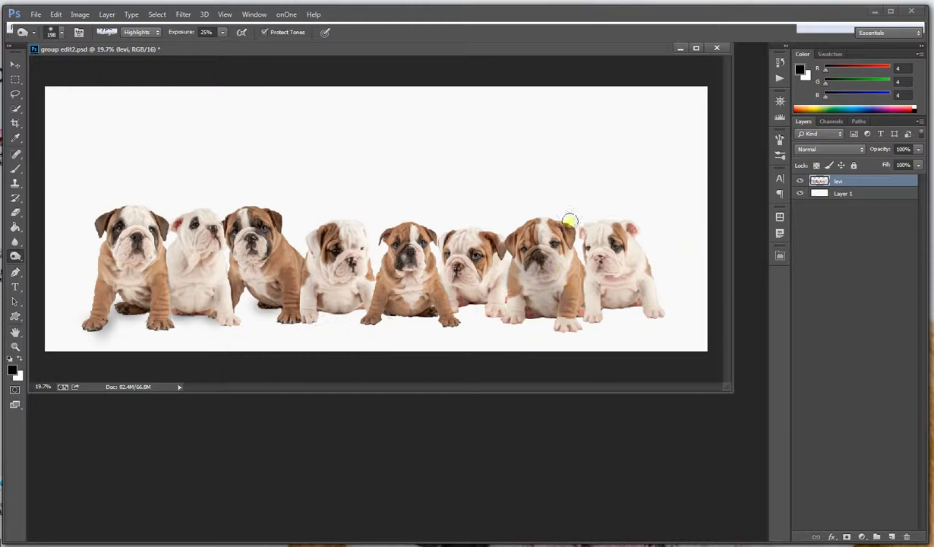
left_click(56, 14)
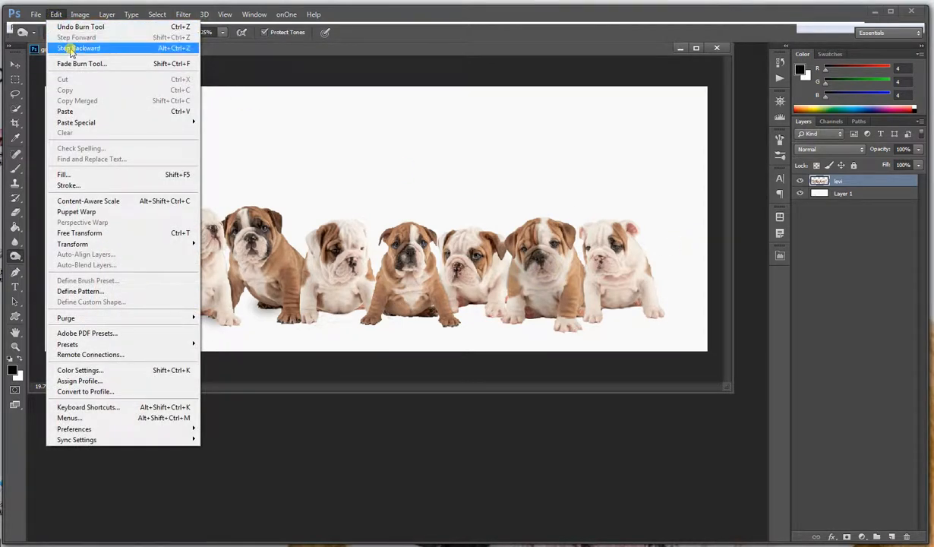
left_click(70, 49)
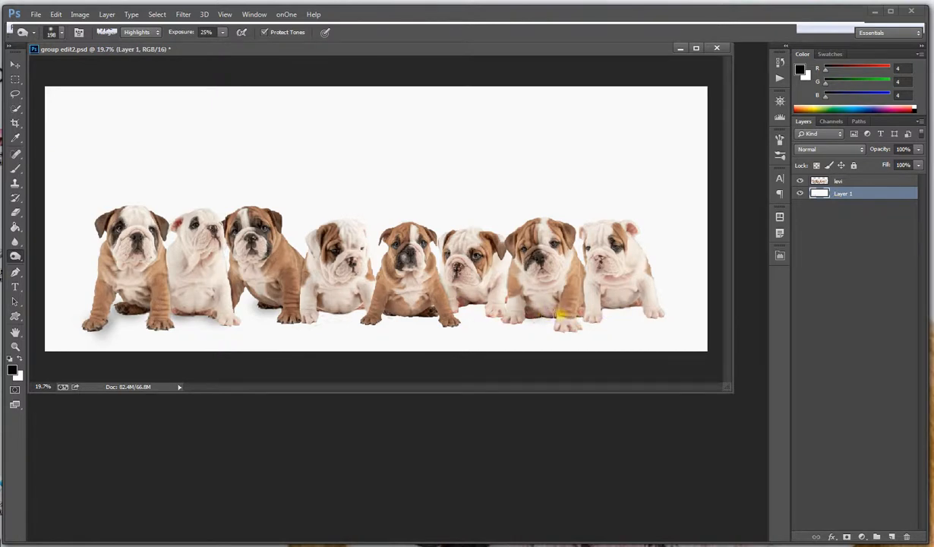
Burn shadows on the background layer beneath the remaining puppies, and merge all visible layers
left_click_drag(524, 312, 554, 318)
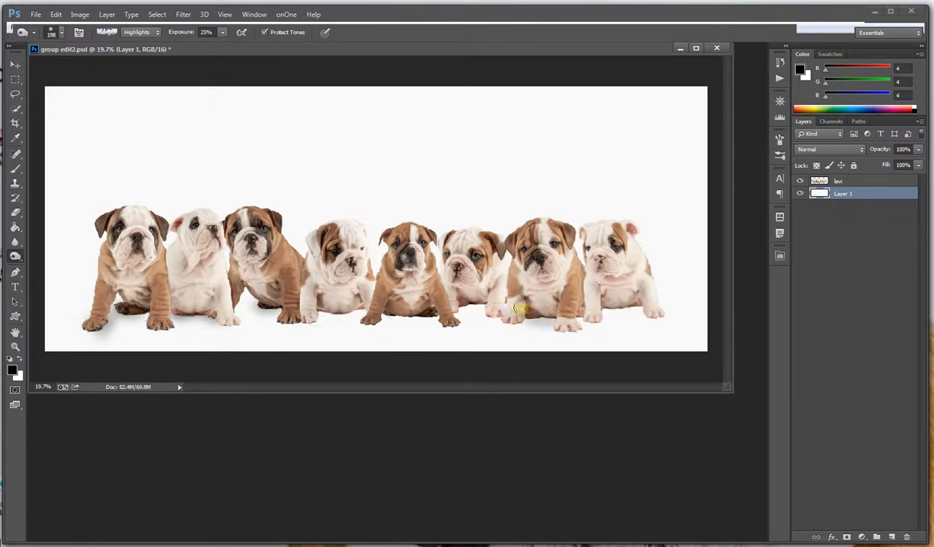
mouse_move(515, 313)
left_mouse_down()
mouse_move(480, 310)
mouse_move(498, 304)
mouse_move(472, 300)
mouse_move(489, 300)
mouse_move(461, 299)
mouse_move(446, 312)
mouse_move(405, 312)
mouse_move(444, 310)
mouse_move(414, 319)
mouse_move(445, 319)
mouse_move(355, 307)
mouse_move(370, 306)
mouse_move(382, 308)
mouse_move(253, 306)
mouse_move(346, 318)
mouse_move(333, 318)
mouse_move(259, 308)
mouse_move(181, 315)
left_mouse_up()
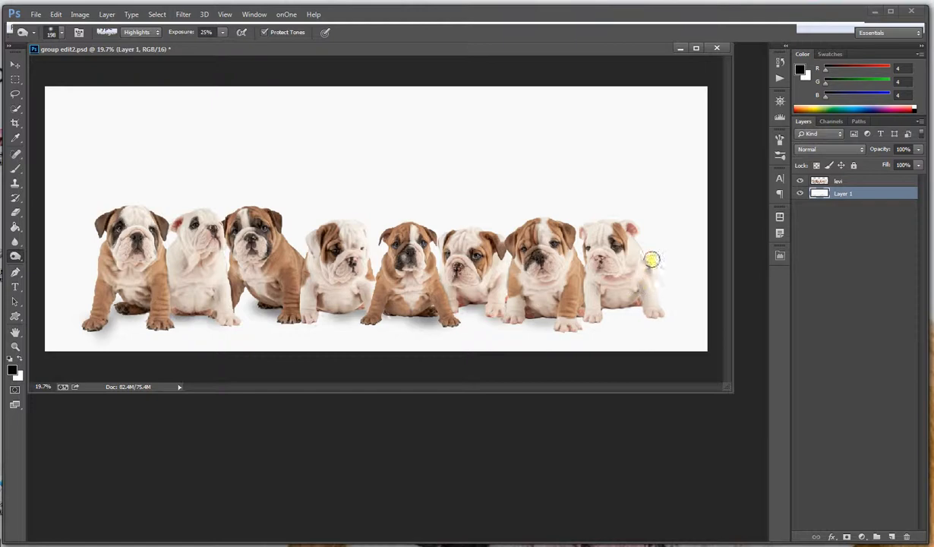
left_click(106, 14)
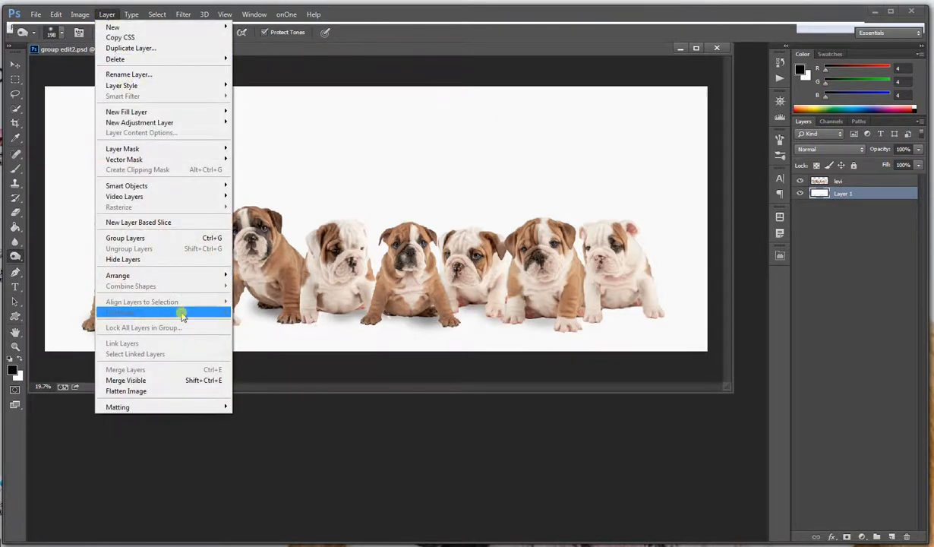
left_click(165, 379)
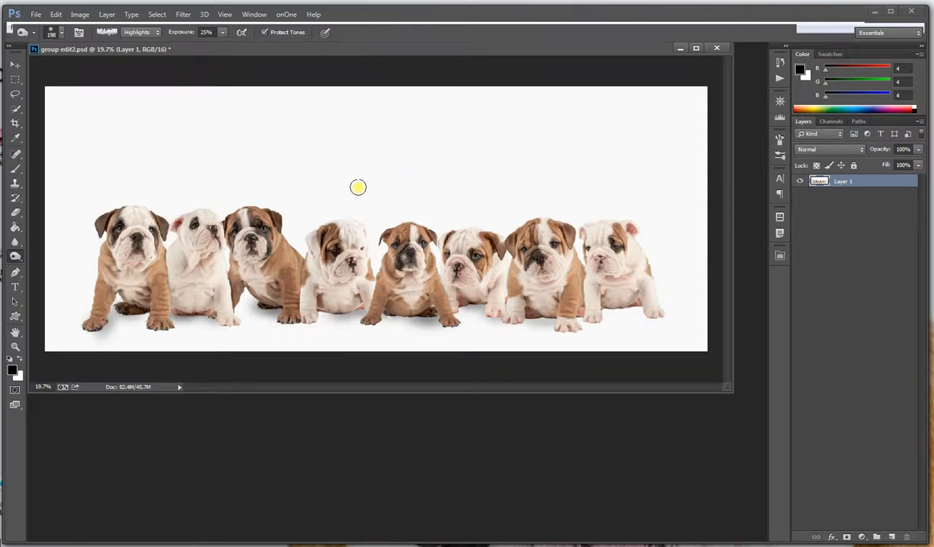
Start opening a file and browse to the PNG art redone folder on My Book (G:)
left_click(35, 15)
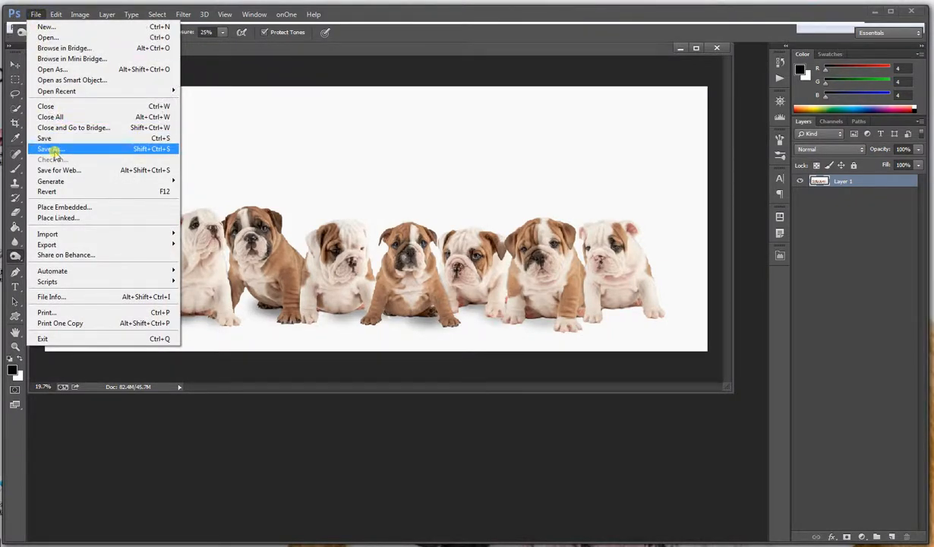
left_click(49, 38)
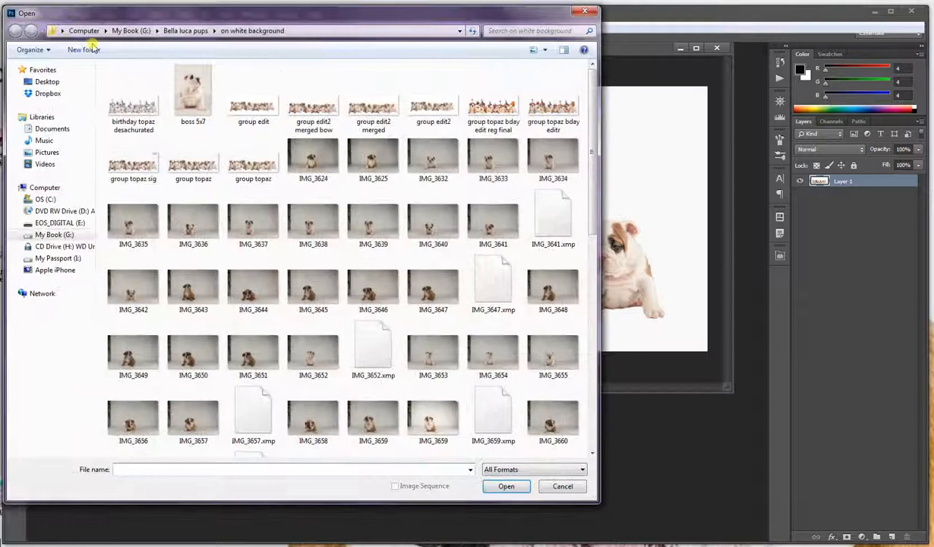
left_click(186, 30)
left_click(131, 30)
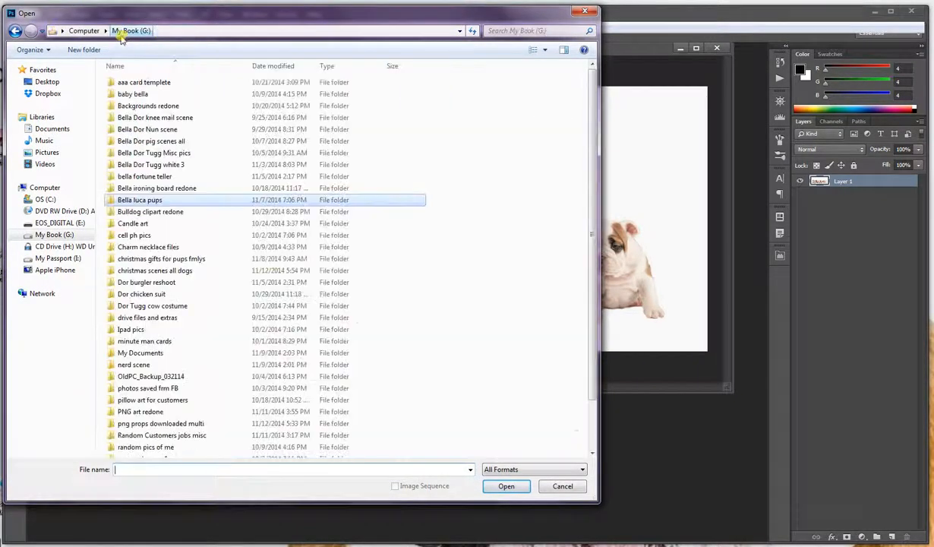
double_click(144, 411)
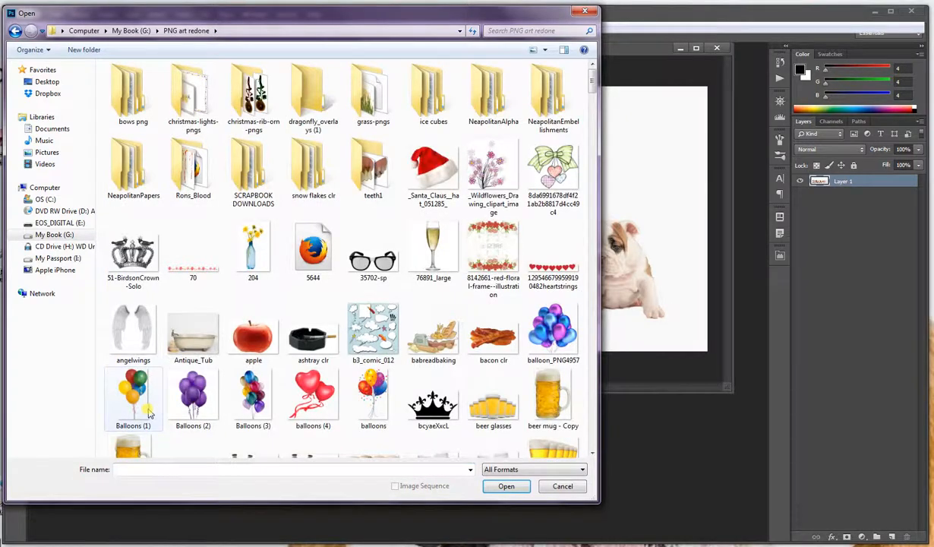
Find the red Santa hat image "snata hat clr3" among the clip art and open it
scroll(413, 337, "down", 5)
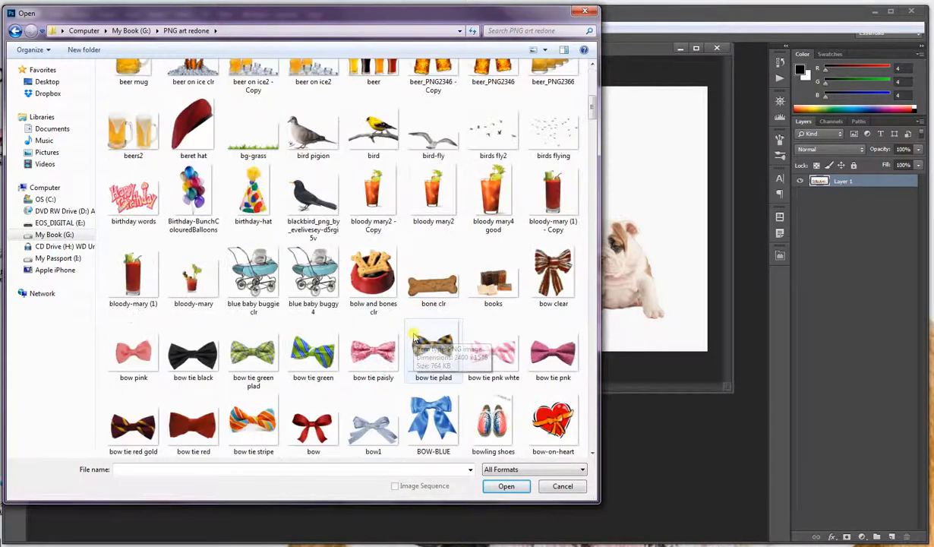
scroll(414, 337, "down", 5)
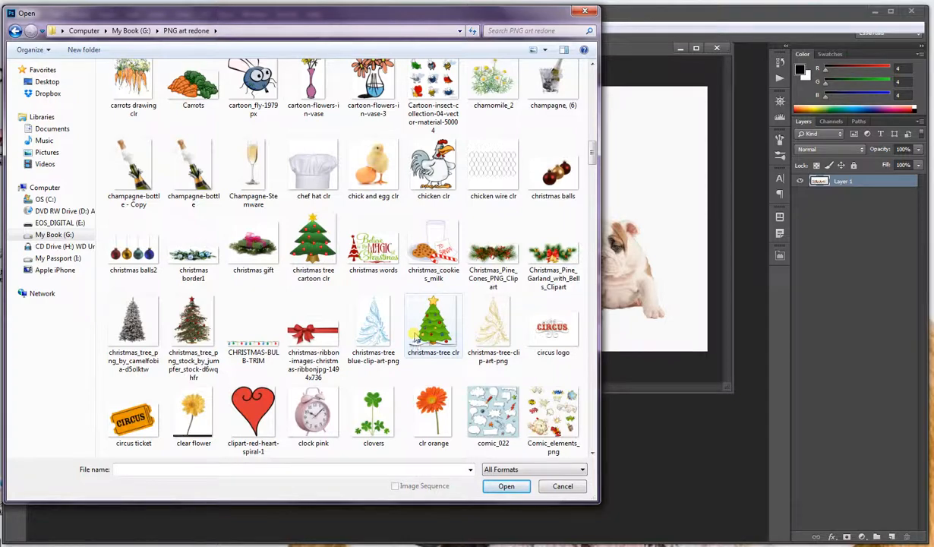
scroll(415, 338, "down", 12)
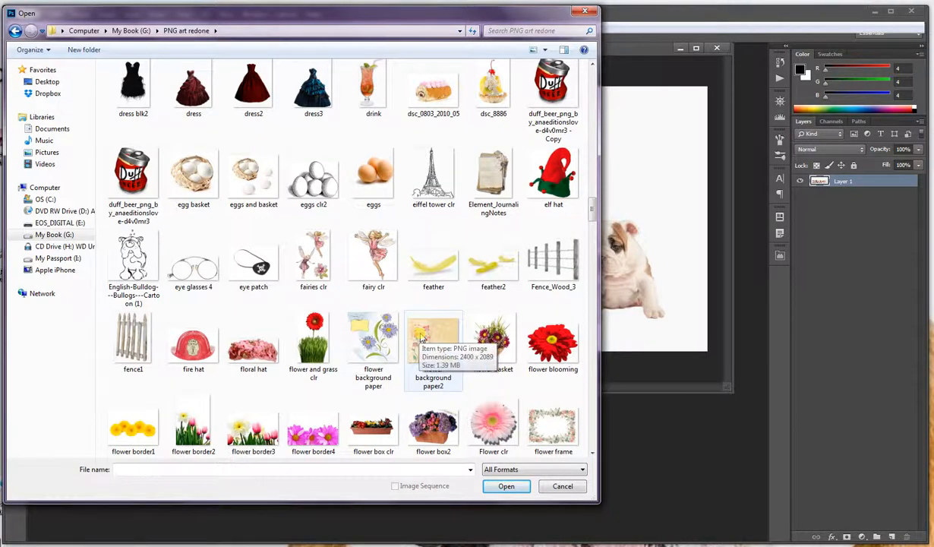
scroll(418, 338, "down", 5)
scroll(421, 338, "down", 5)
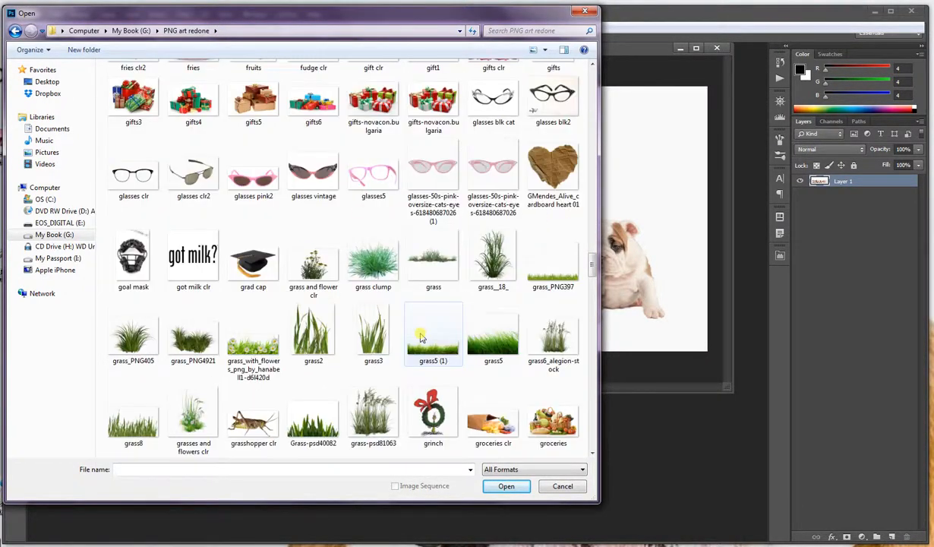
scroll(421, 337, "down", 5)
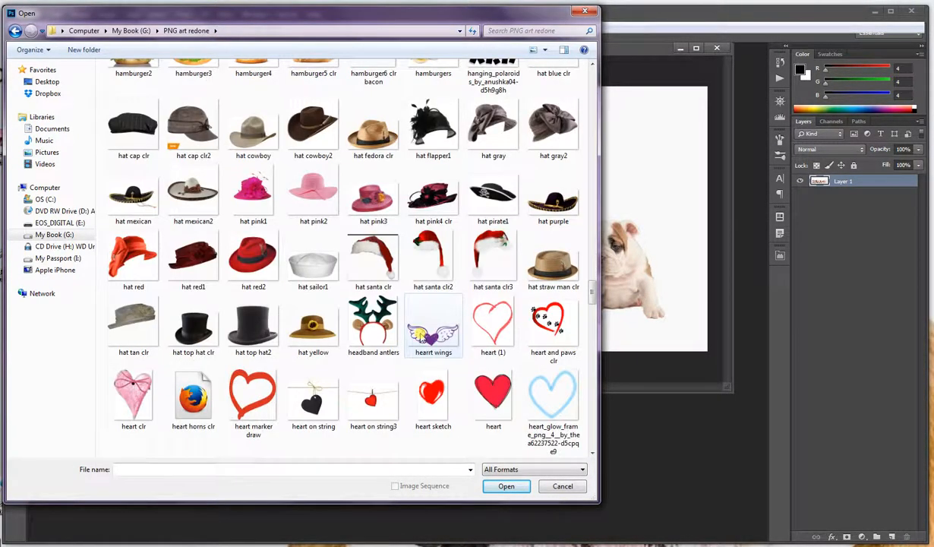
scroll(486, 316, "down", 3)
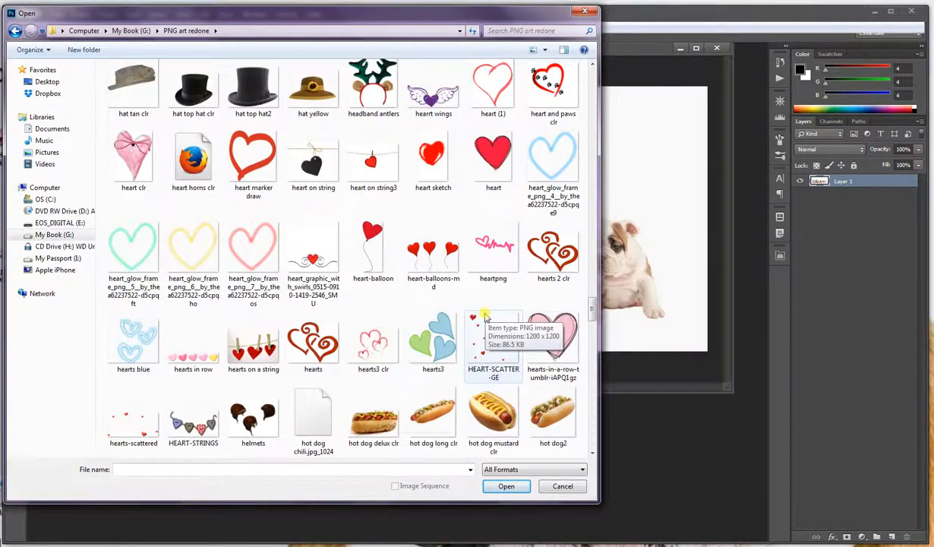
scroll(483, 317, "down", 20)
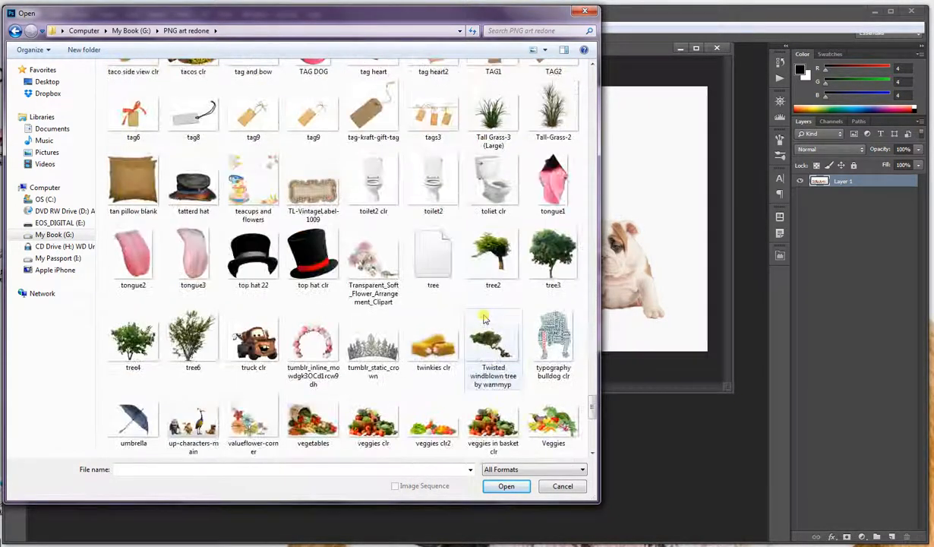
scroll(482, 319, "down", 6)
scroll(481, 319, "up", 12)
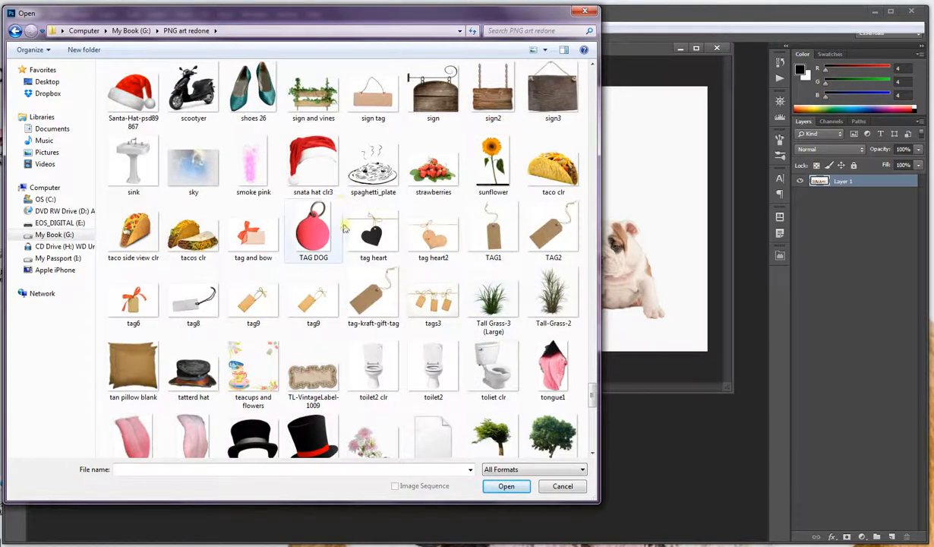
left_click(318, 173)
left_click(505, 485)
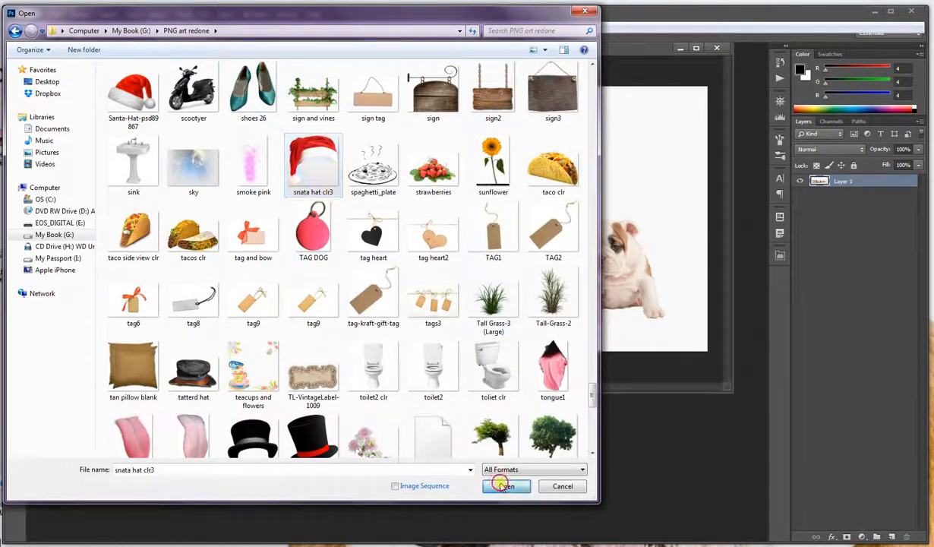
Place the Santa hat on the head of the fifth puppy in the group picture, and scale it up slightly to fit
left_click(14, 65)
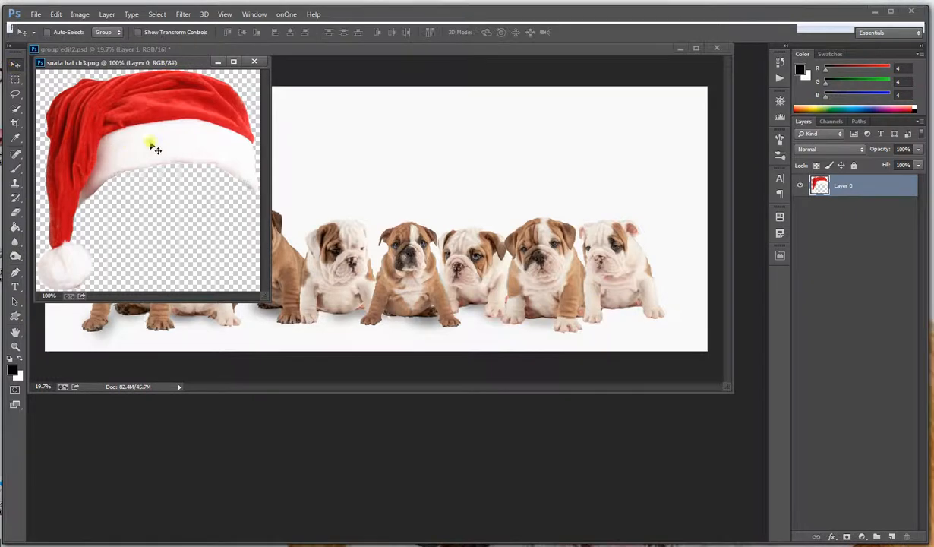
left_click_drag(151, 146, 407, 226)
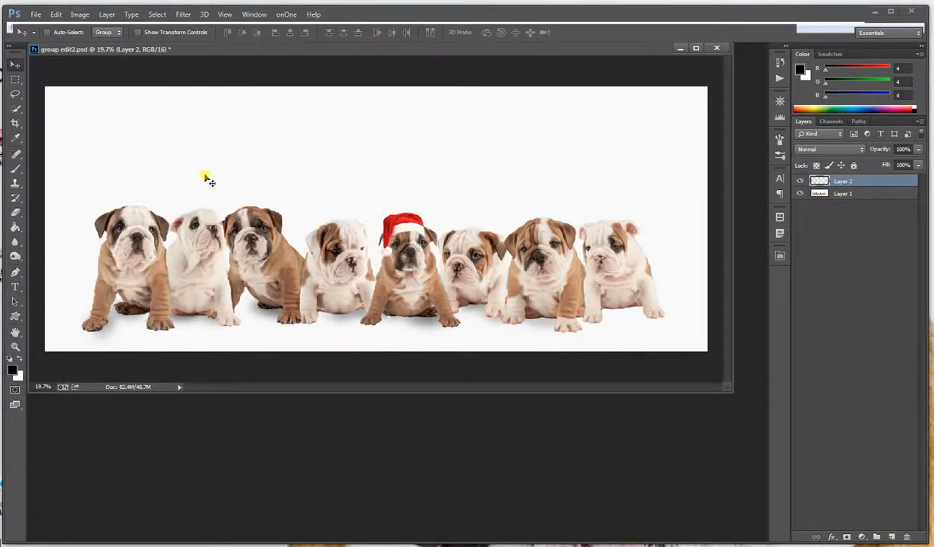
left_click(56, 14)
mouse_move(135, 244)
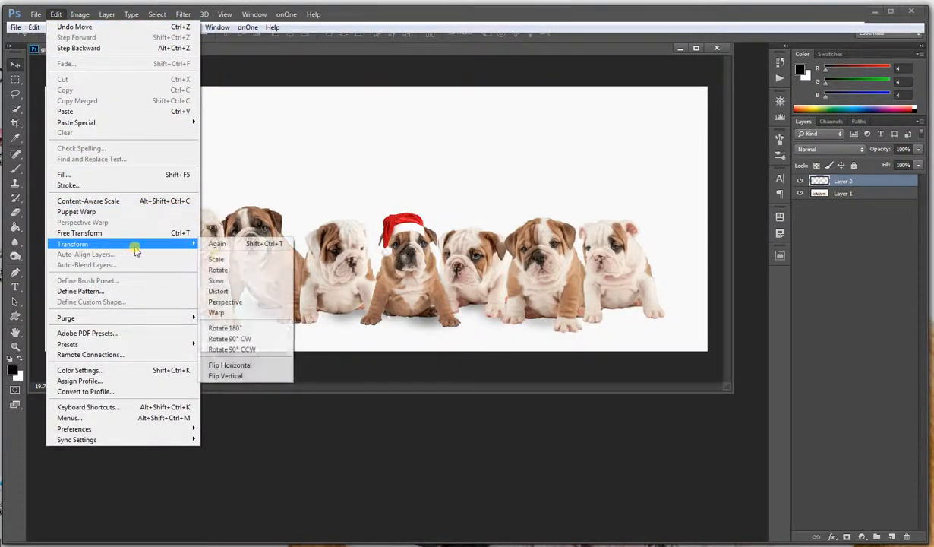
left_click(218, 259)
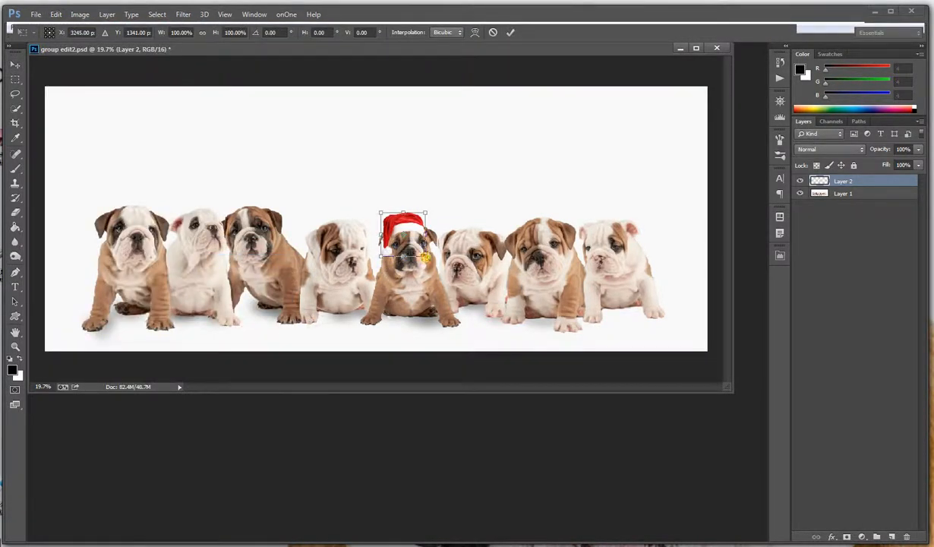
left_click_drag(424, 257, 427, 259)
key("Return")
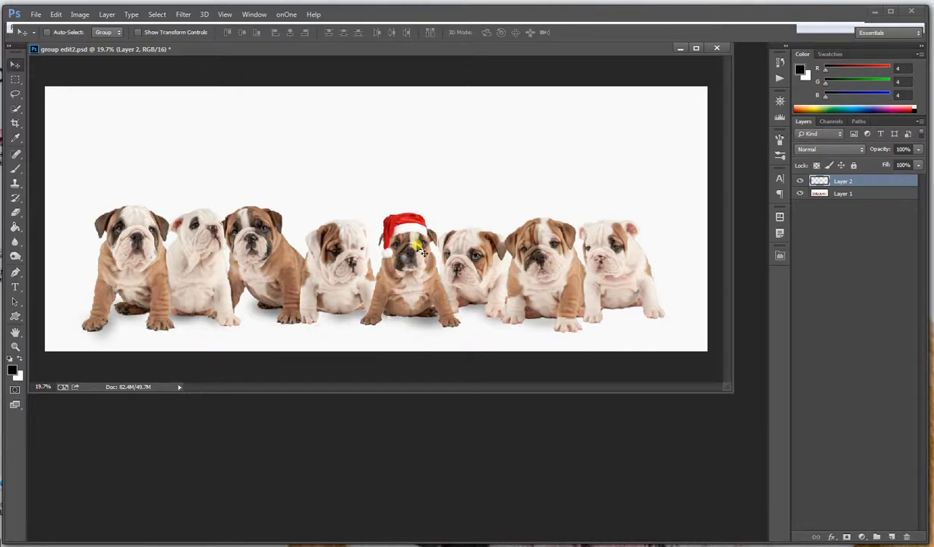
scroll(423, 253, "up", 3)
left_click_drag(418, 232, 418, 230)
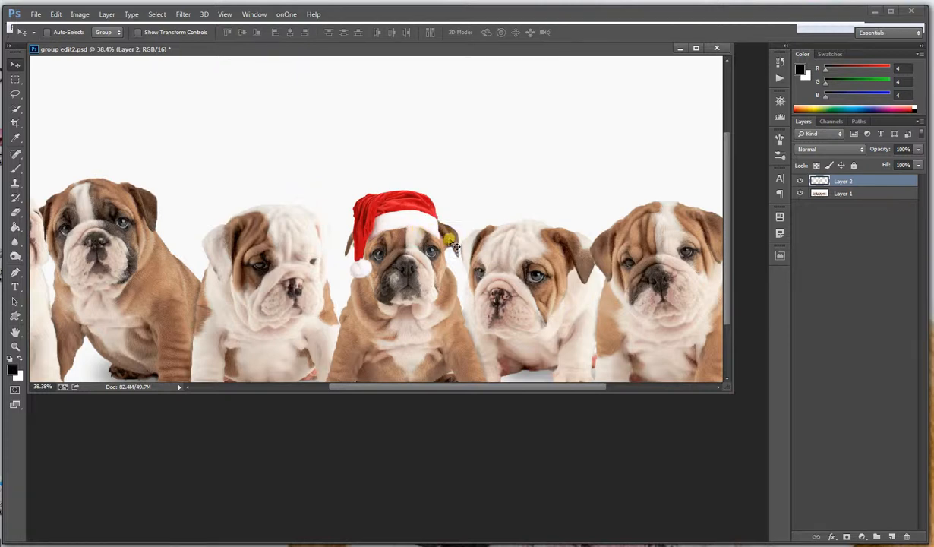
On the puppies' layer, burn a shadow beside the hat's brim with a soft 60 px brush at 0% hardness
left_click(832, 196)
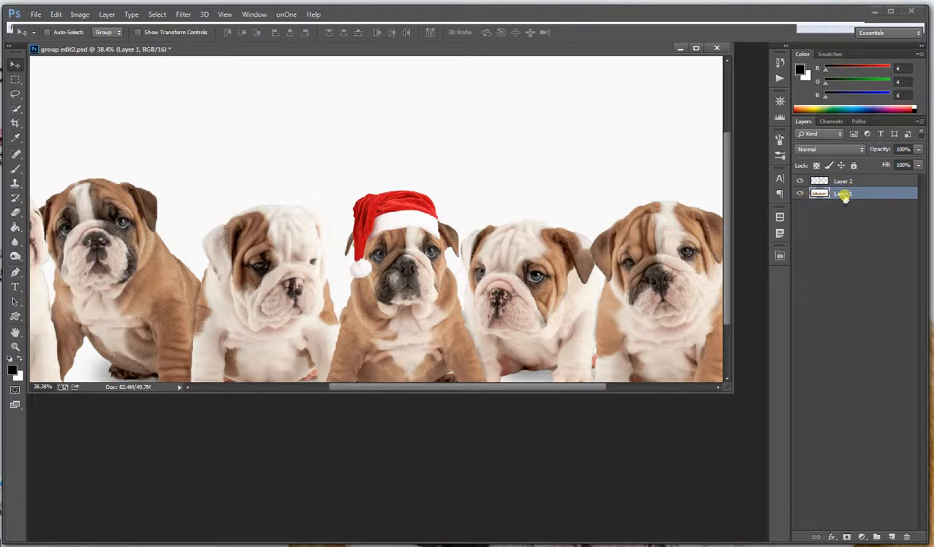
left_click(15, 256)
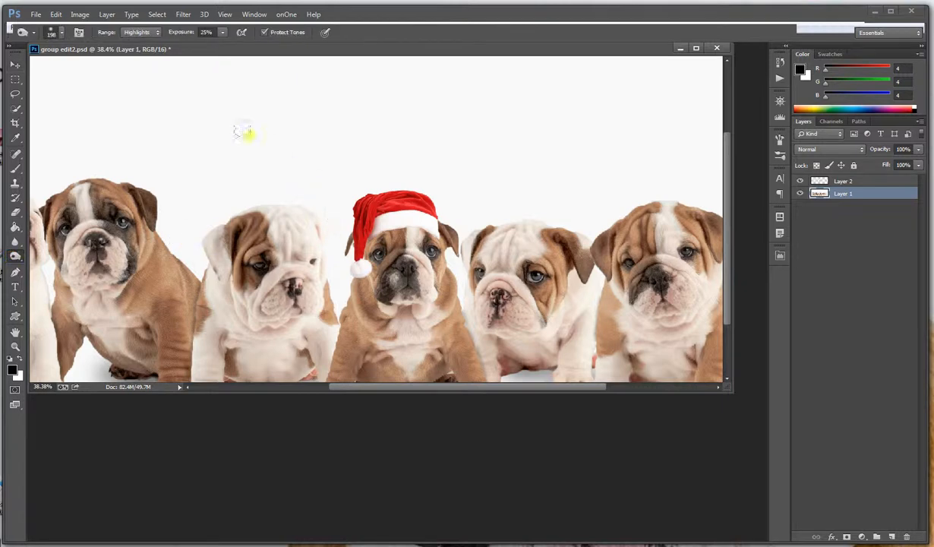
left_click(52, 33)
left_click(79, 151)
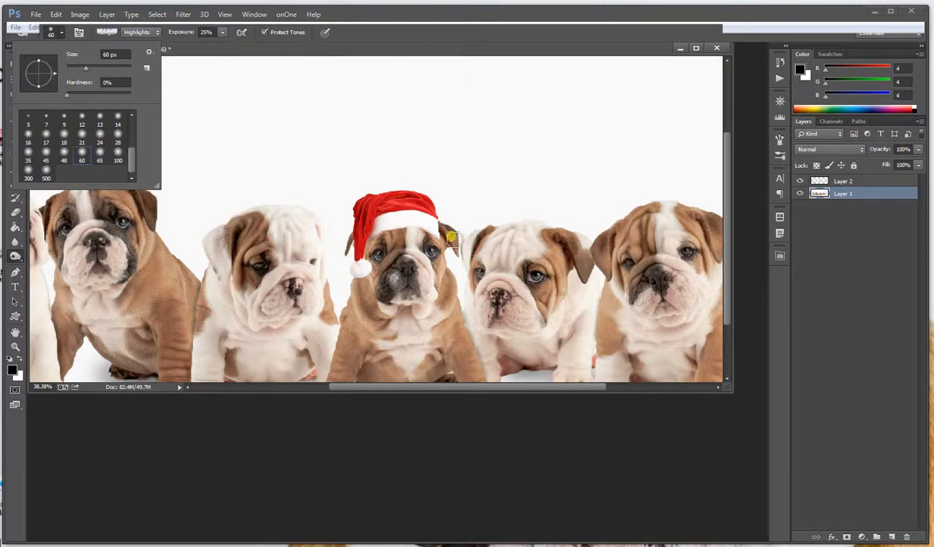
left_click(438, 239)
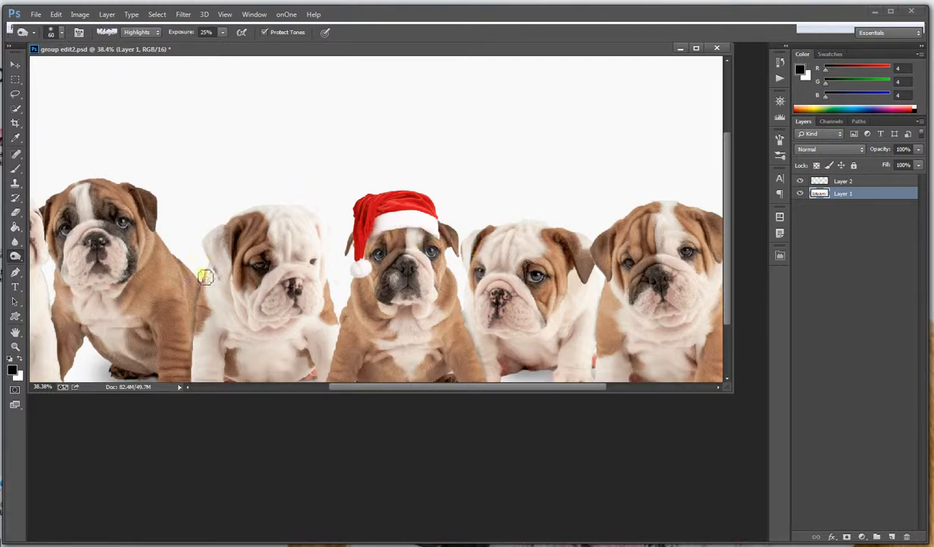
Undo the erasing on the puppies' layer, and erase along the hat's lower edge on the hat layer with a 28 px Eraser
left_click(15, 212)
scroll(450, 250, "up", 2)
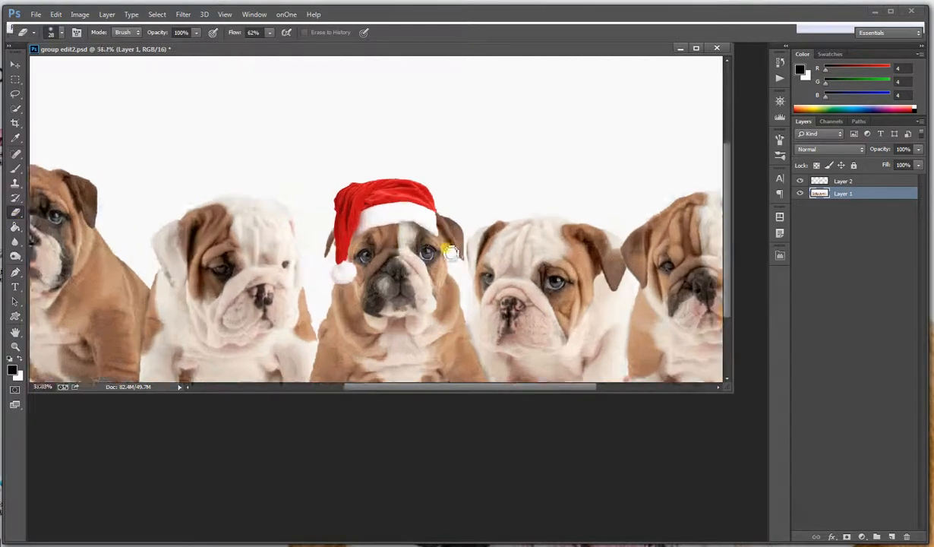
scroll(448, 251, "up", 2)
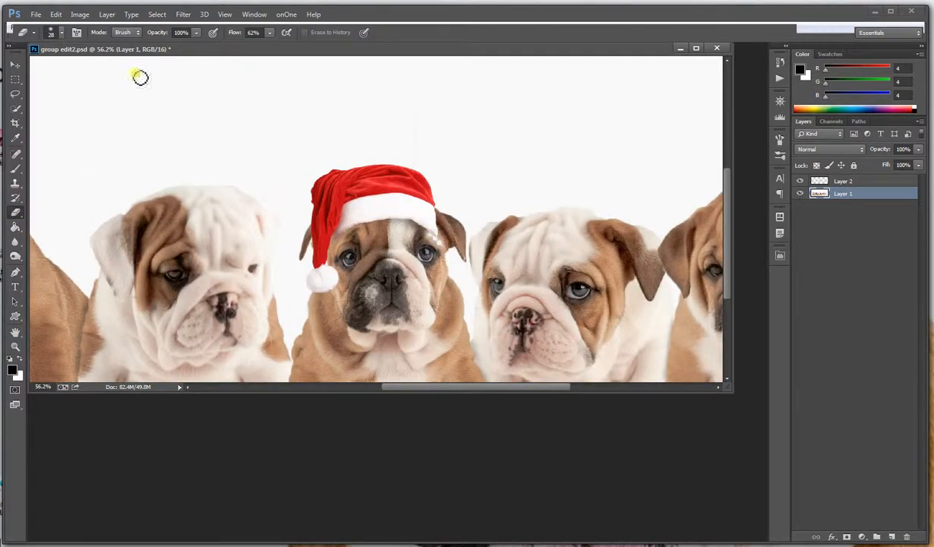
left_click(56, 14)
left_click(76, 28)
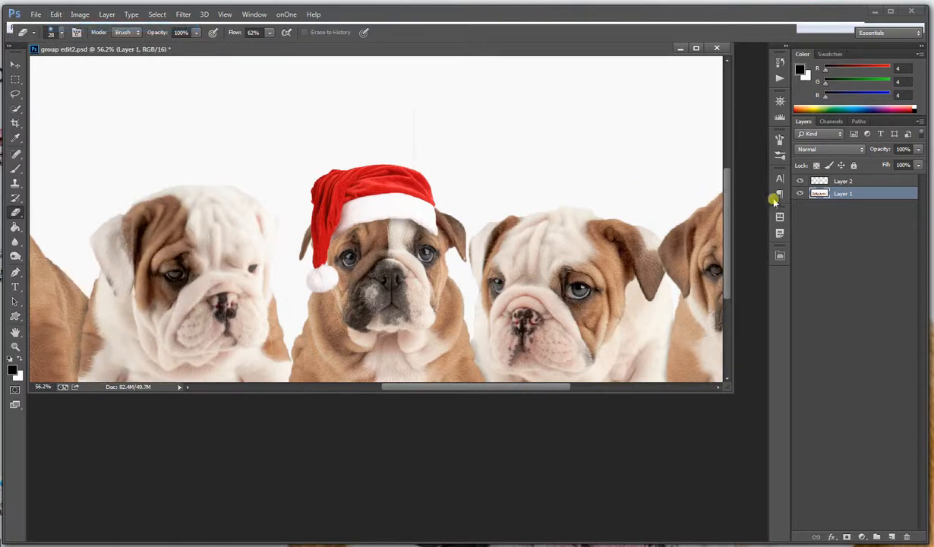
left_click(834, 181)
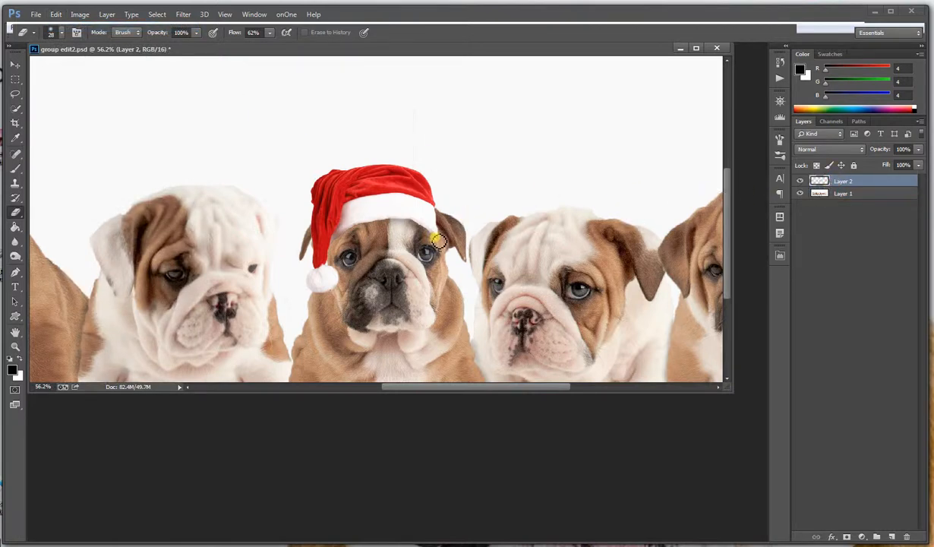
mouse_move(422, 230)
left_mouse_down()
mouse_move(359, 222)
mouse_move(344, 226)
mouse_move(341, 245)
left_mouse_up()
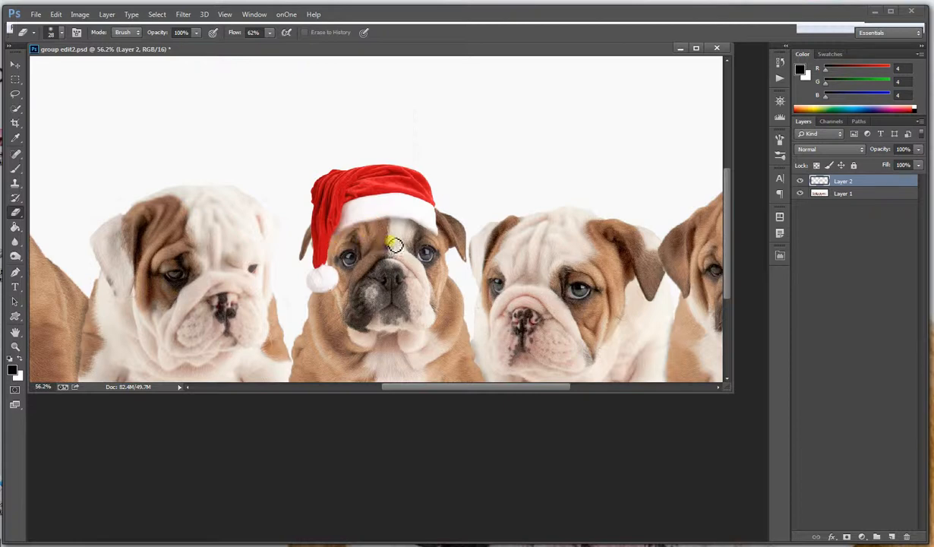
Burn a darker shadow on the puppy's forehead directly under the hat's white brim, on the puppies' layer
left_click(838, 192)
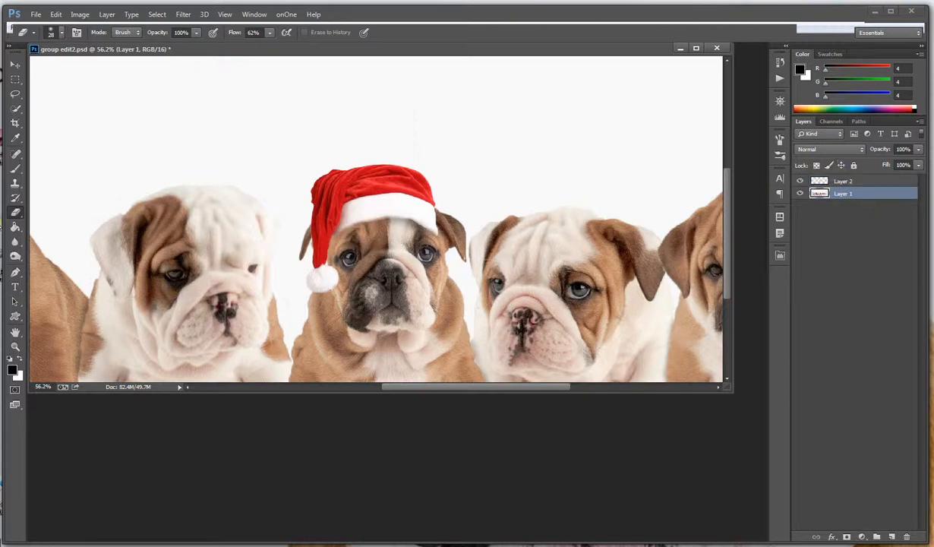
left_click(13, 255)
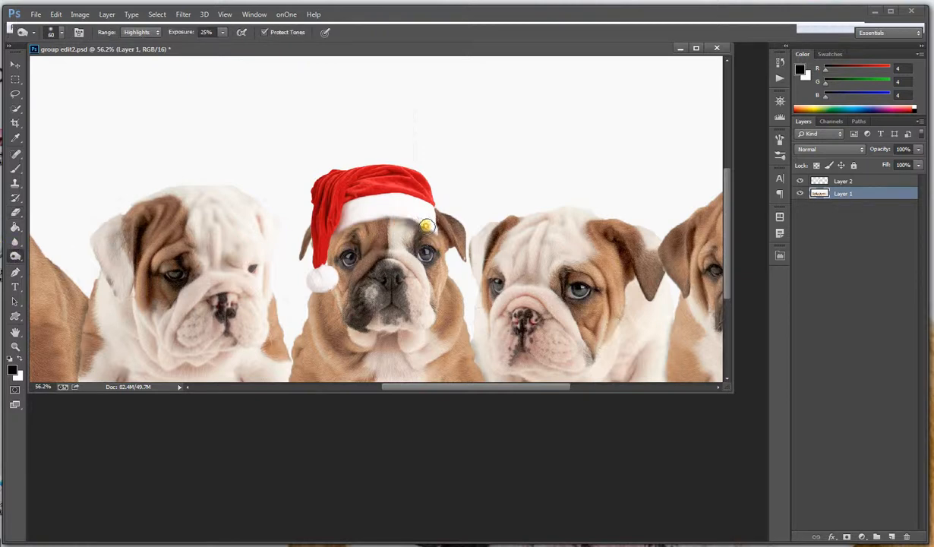
left_click_drag(404, 216, 422, 224)
Soften the edges of the hat's white brim on the hat layer using the Blur tool, 60 px at 61% strength
left_click(16, 242)
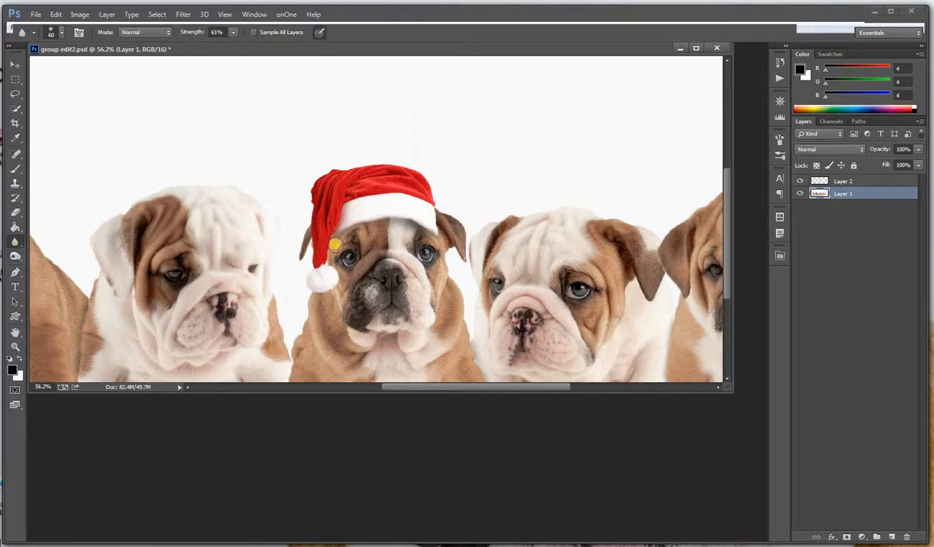
left_click(838, 181)
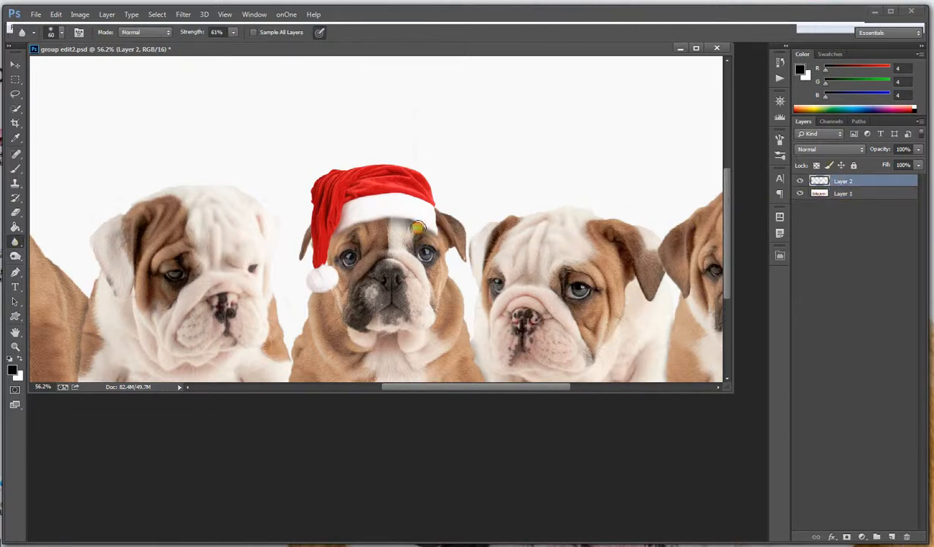
mouse_move(418, 228)
left_mouse_down()
mouse_move(434, 234)
mouse_move(416, 226)
left_mouse_up()
left_click_drag(337, 227, 334, 233)
mouse_move(445, 227)
left_mouse_down()
mouse_move(408, 165)
mouse_move(334, 179)
mouse_move(325, 167)
mouse_move(306, 211)
mouse_move(310, 236)
mouse_move(355, 233)
mouse_move(405, 197)
left_mouse_up()
Erase the faint mark on the background above the Santa hat, on the puppies' layer, with a 28 px Eraser
left_click(15, 211)
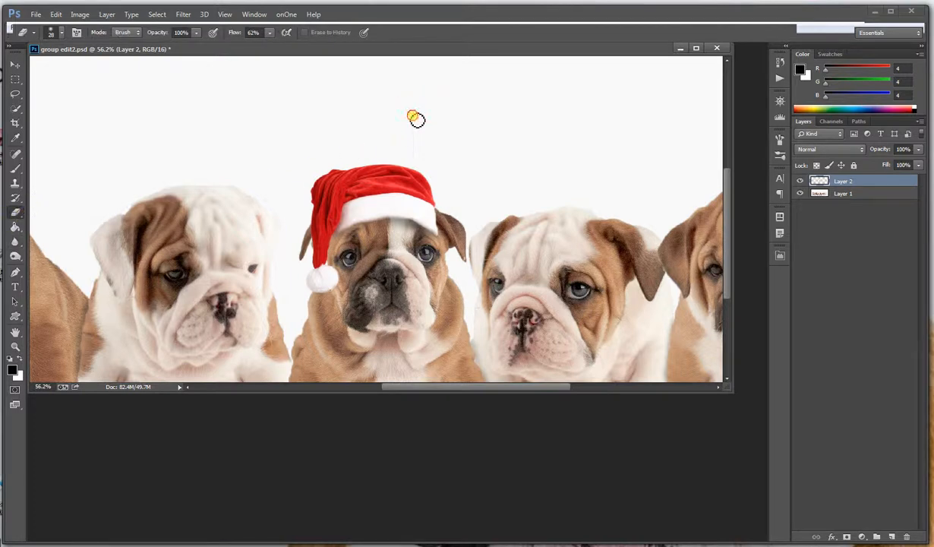
left_click(824, 194)
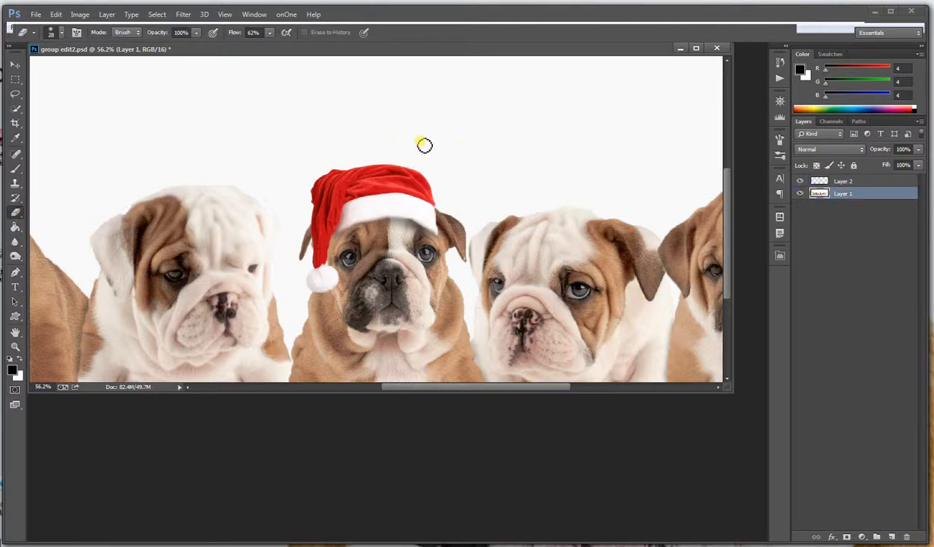
mouse_move(418, 121)
left_mouse_down()
mouse_move(411, 129)
mouse_move(422, 100)
left_mouse_up()
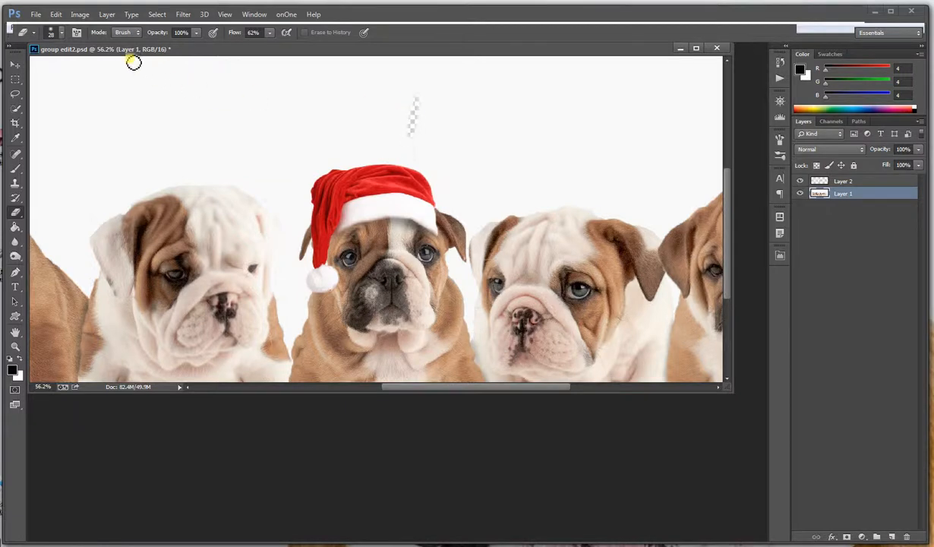
Undo the last erasing and remove the faint mark above the Santa hat using a 39 px Content-Aware Spot Healing Brush
left_click(56, 15)
left_click(63, 24)
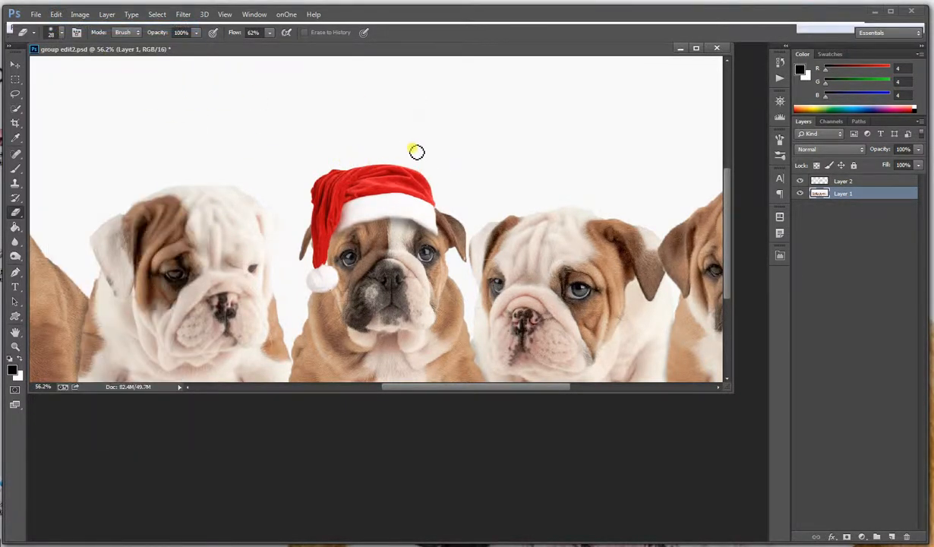
left_click(14, 154)
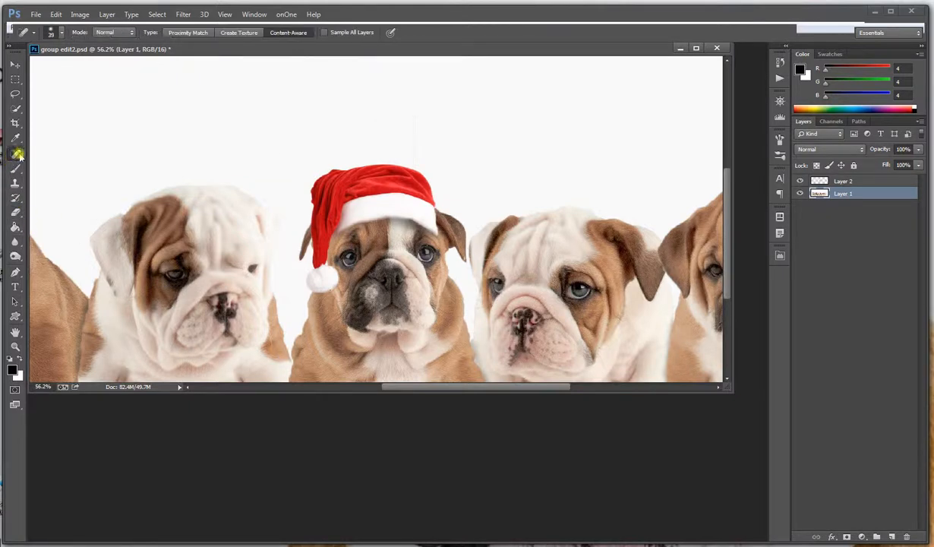
left_click_drag(409, 99, 419, 152)
Merge the visible hat and puppies layers into a single layer
scroll(515, 199, "down", 5)
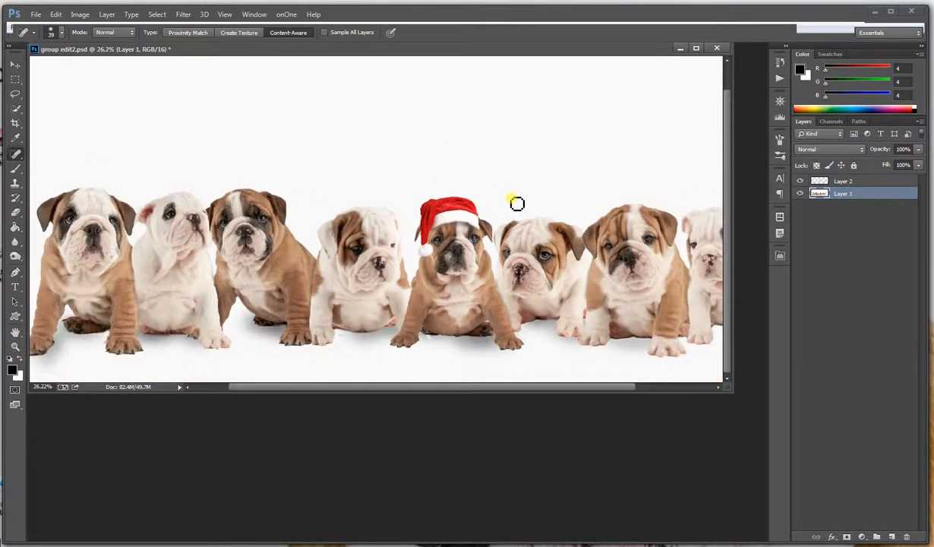
scroll(516, 203, "down", 3)
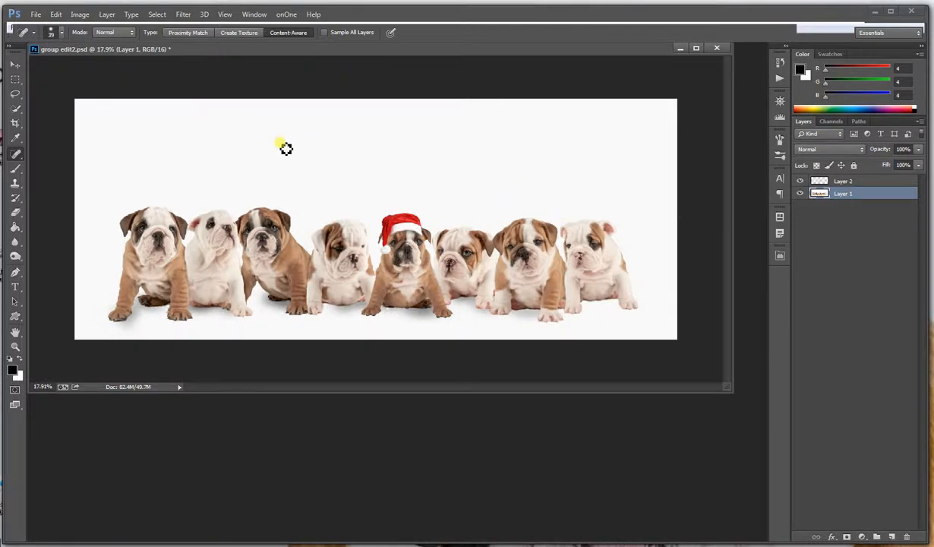
left_click(80, 14)
mouse_move(107, 14)
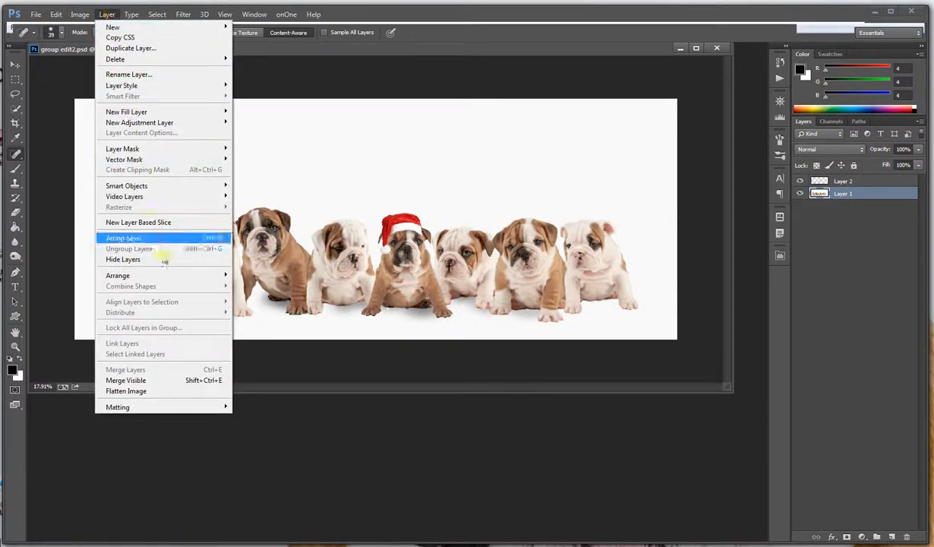
left_click(161, 379)
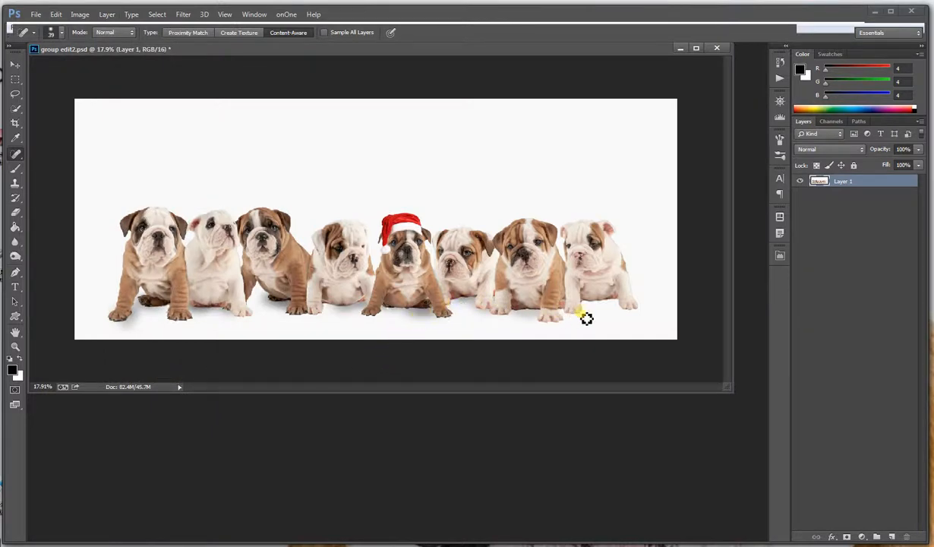
Open the Topaz Adjust 4 filter on the merged layer and reset all its settings
left_click(183, 14)
mouse_move(246, 303)
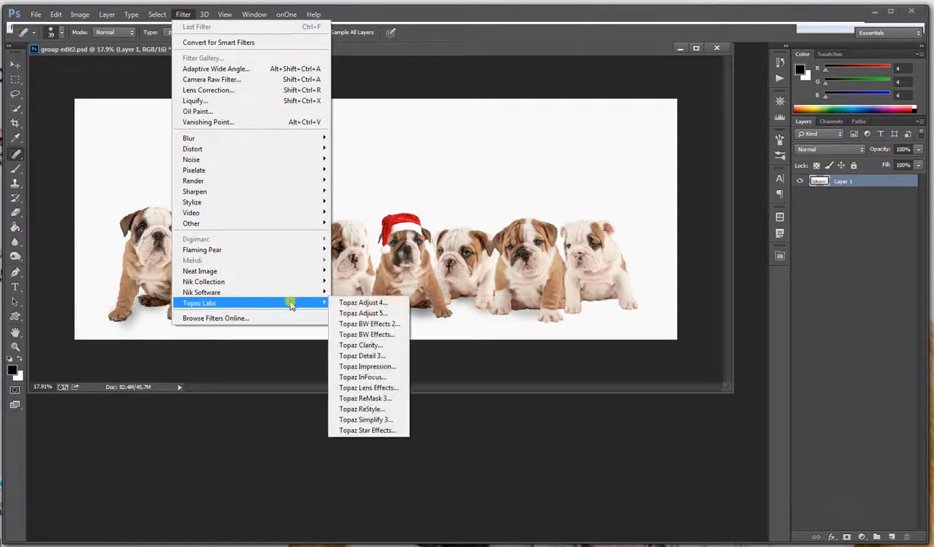
left_click(372, 303)
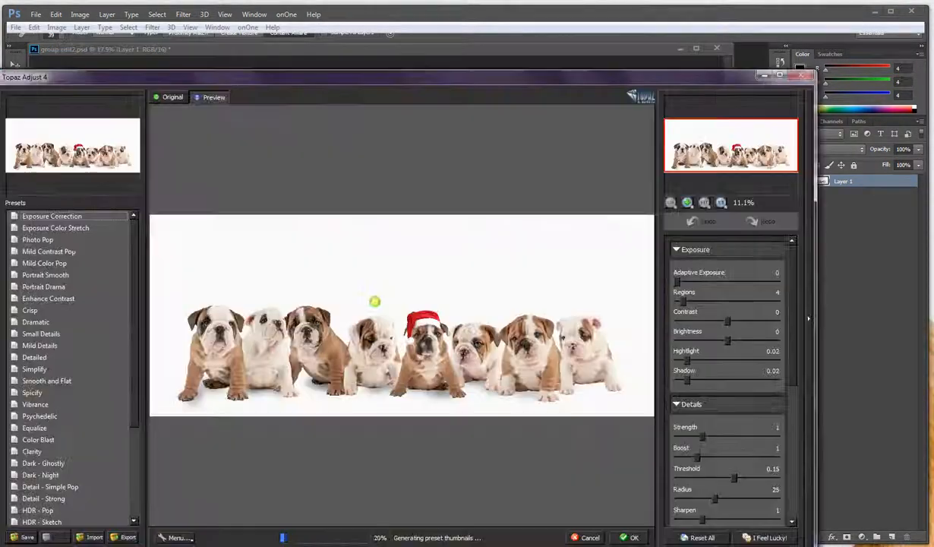
left_click(702, 537)
Preview the Exposure Correction, Mild Details and Small Details presets, and apply the Crisp preset to the picture
left_click(39, 259)
left_click(51, 216)
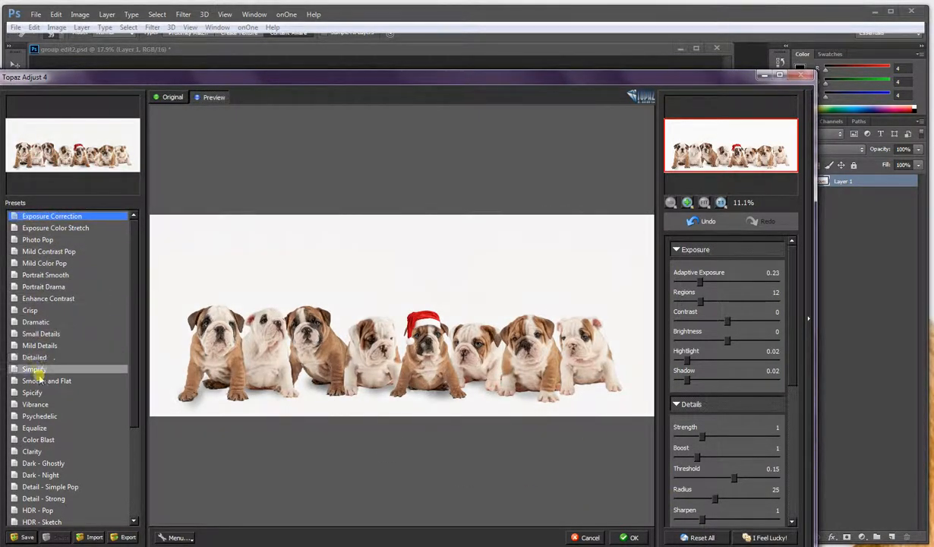
left_click(39, 346)
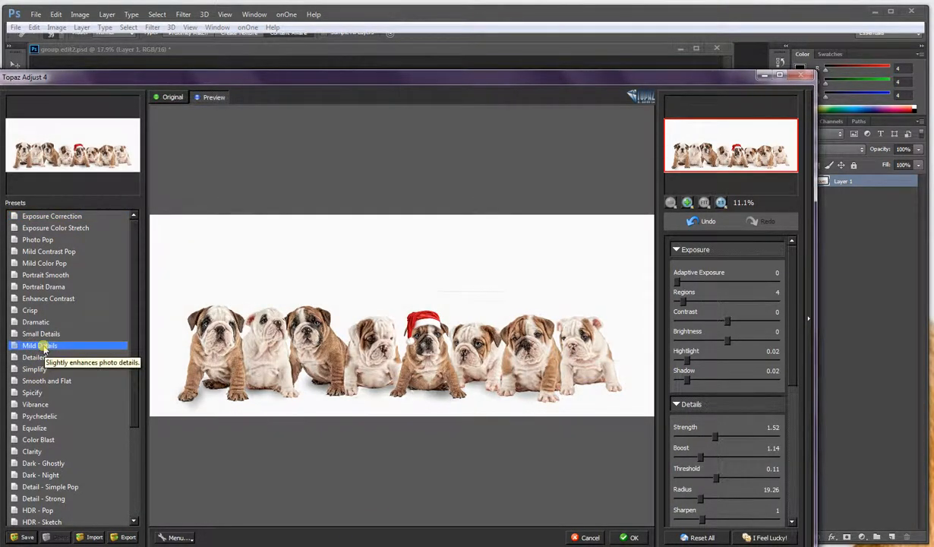
left_click(43, 333)
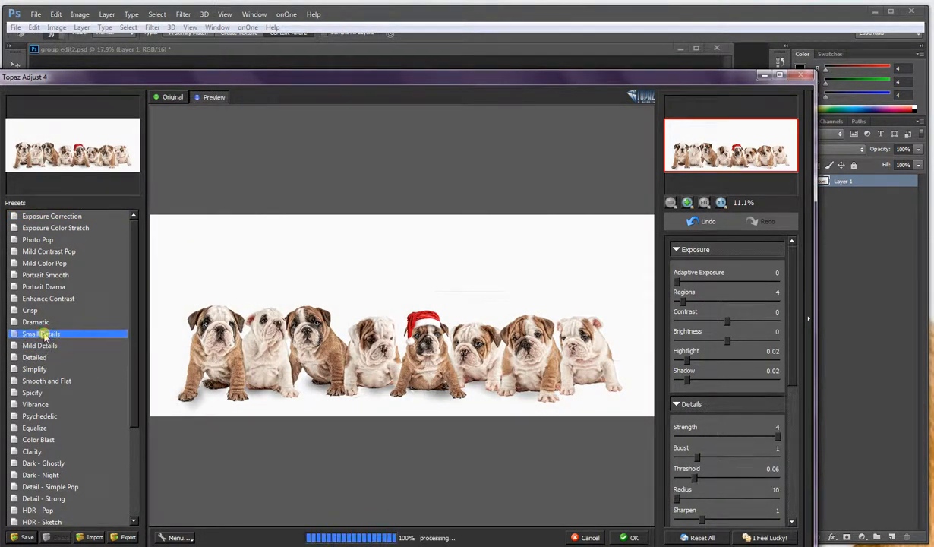
left_click(30, 309)
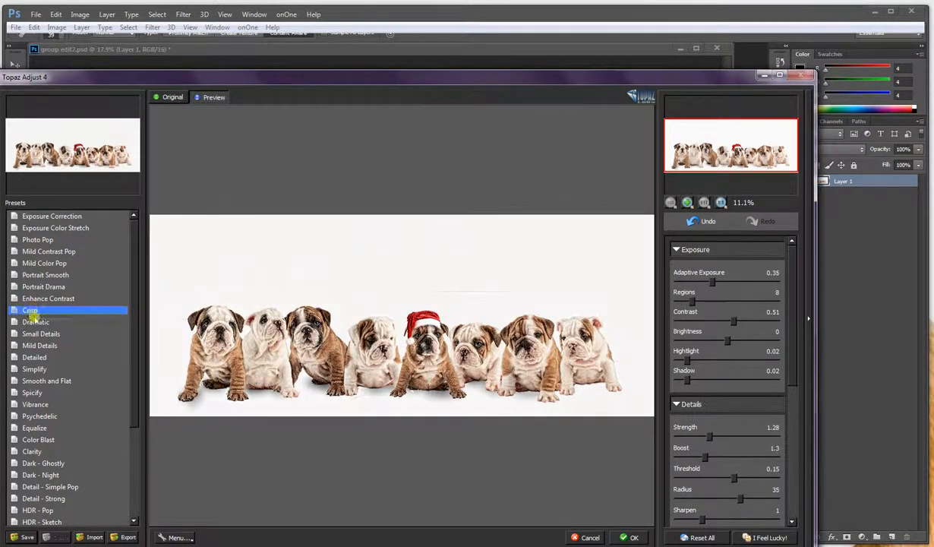
left_click(645, 536)
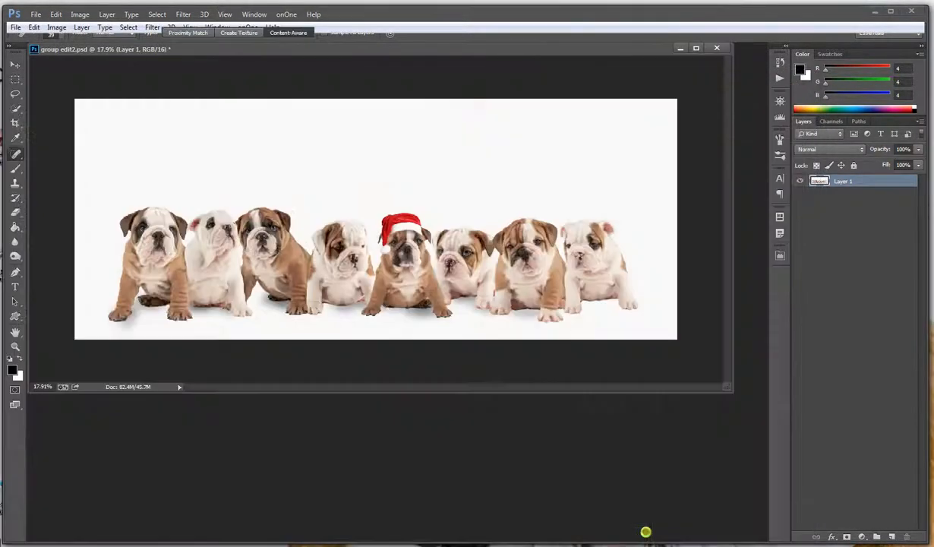
Heal the thin horizontal line on the background above the puppies with the 39 px Content-Aware Spot Healing Brush
scroll(505, 200, "up", 4)
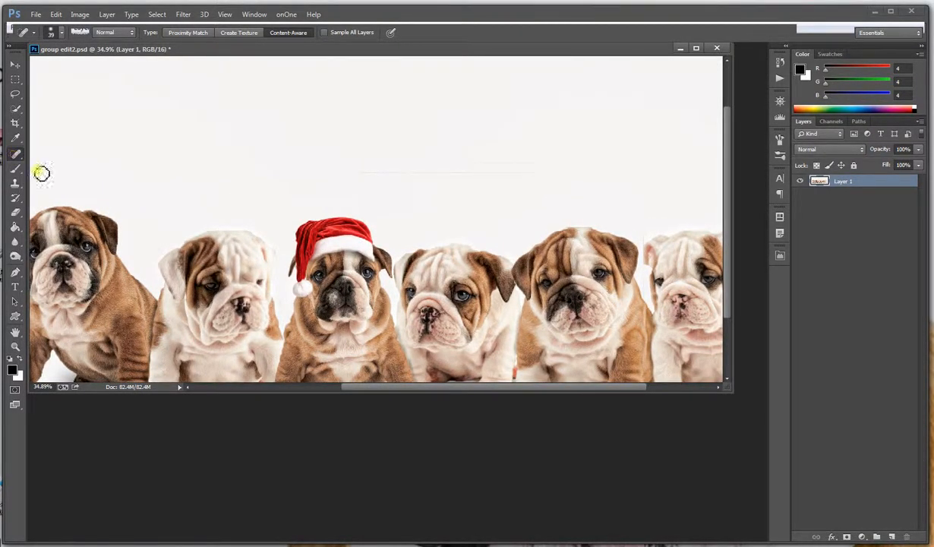
mouse_move(556, 172)
left_mouse_down()
mouse_move(479, 181)
mouse_move(340, 173)
mouse_move(503, 186)
mouse_move(407, 191)
left_mouse_up()
scroll(514, 230, "down", 2)
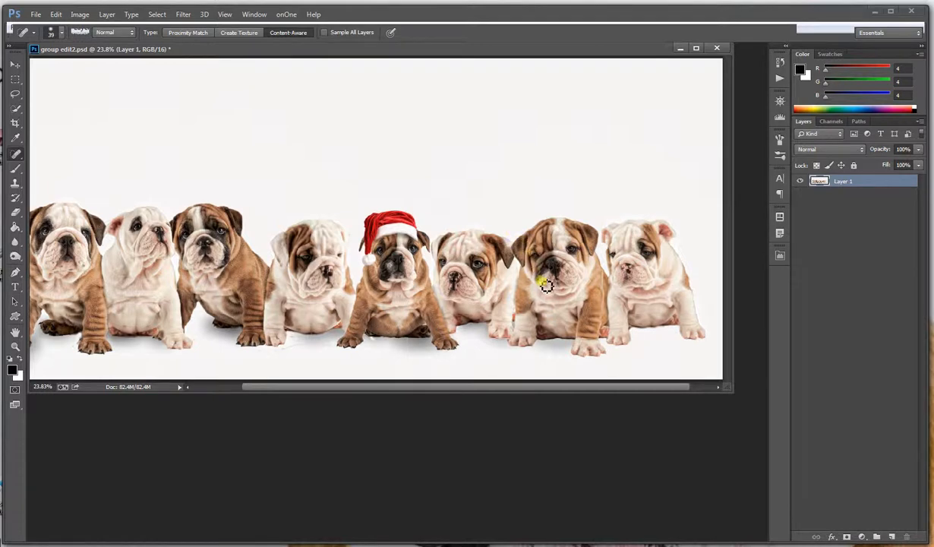
scroll(547, 287, "down", 1)
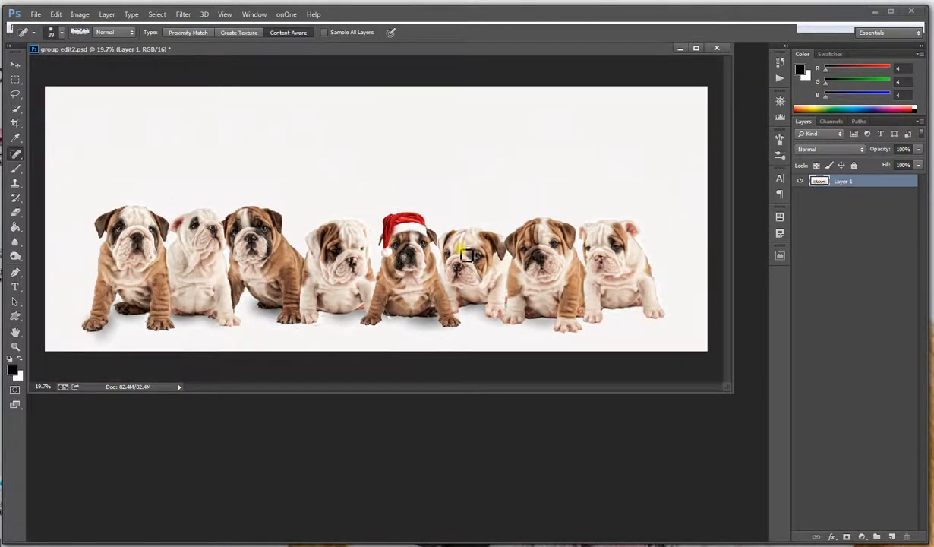